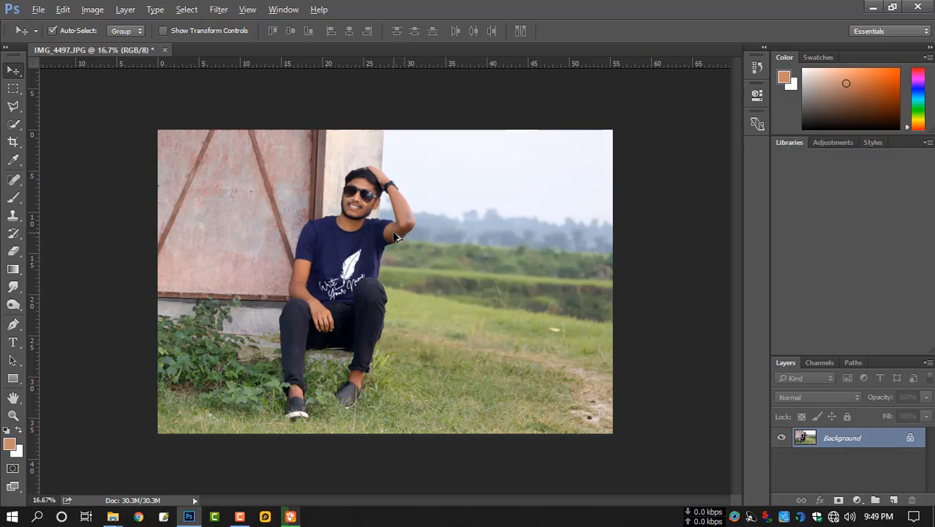
# Step: In the Camera Raw filter, set Contrast +16, Highlights +28, Shadows +15, Whites +25, Blacks -13 and Clarity +6
pyautogui.scroll(3, 366, 231)
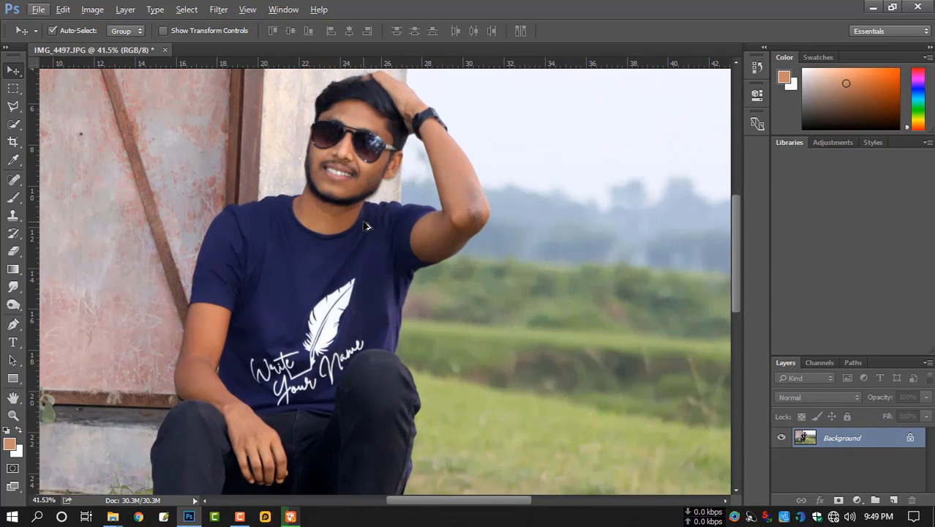
pyautogui.scroll(2, 366, 227)
pyautogui.hotkey('ctrl', 'shift', 'a')
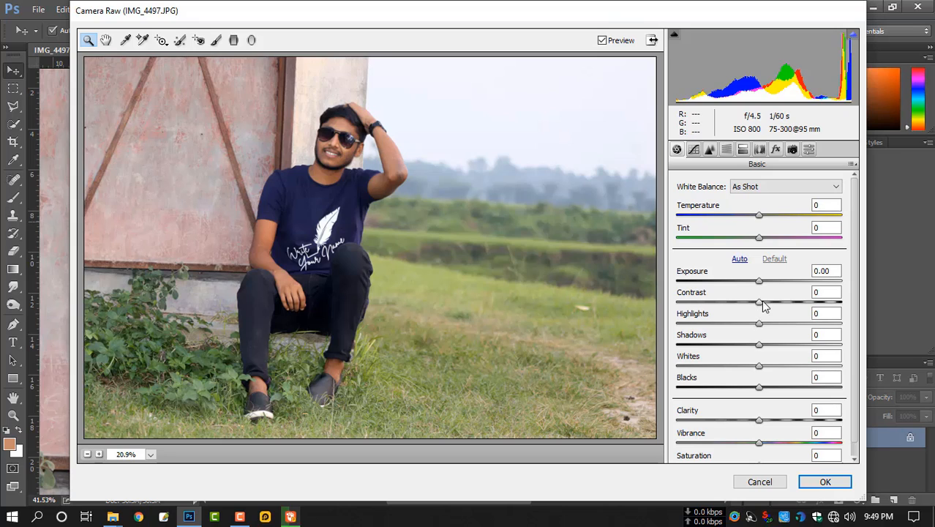
pyautogui.moveTo(761, 306); pyautogui.dragTo(748, 390)
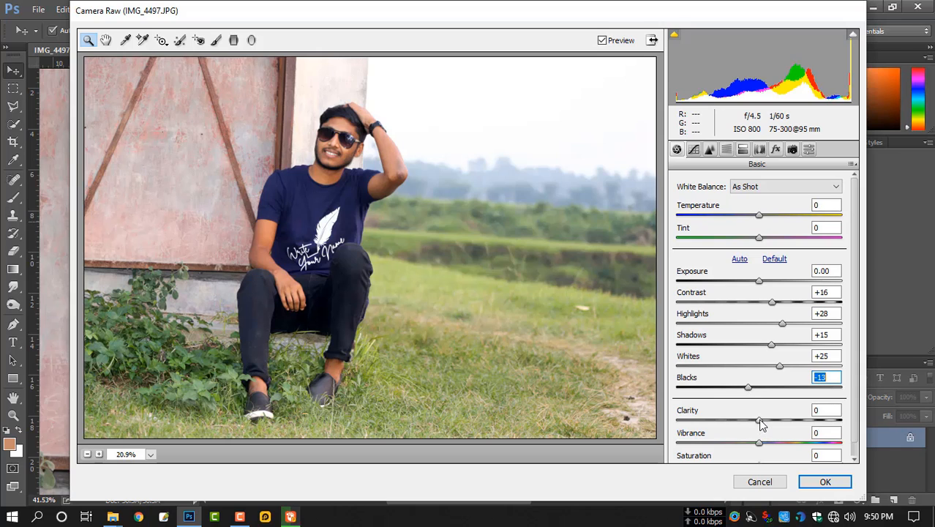
pyautogui.moveTo(762, 423); pyautogui.dragTo(766, 422)
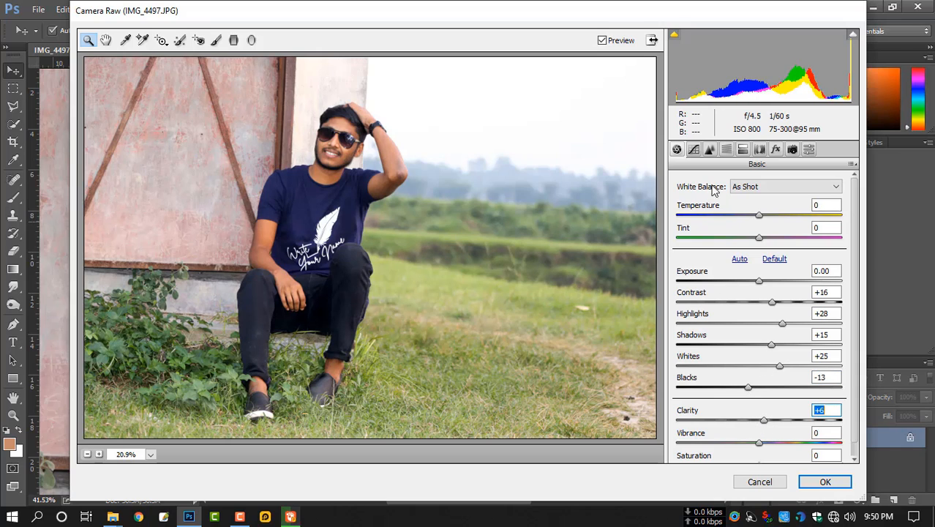
# Step: Raise the HSL saturation to Reds +17, Oranges +5 and Yellows +13, and apply the Camera Raw adjustments
pyautogui.click(694, 150)
pyautogui.click(710, 150)
pyautogui.click(727, 149)
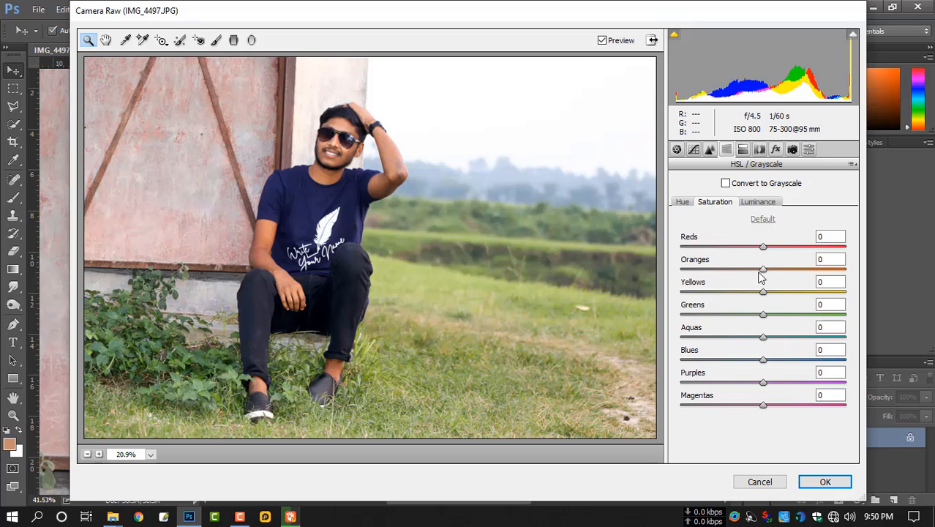
pyautogui.moveTo(767, 272); pyautogui.dragTo(778, 249)
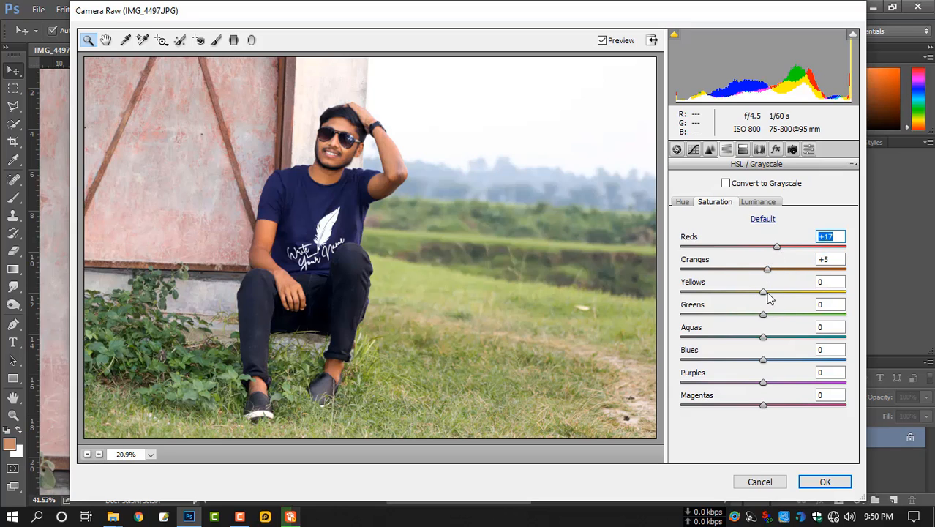
pyautogui.moveTo(768, 297); pyautogui.dragTo(787, 296)
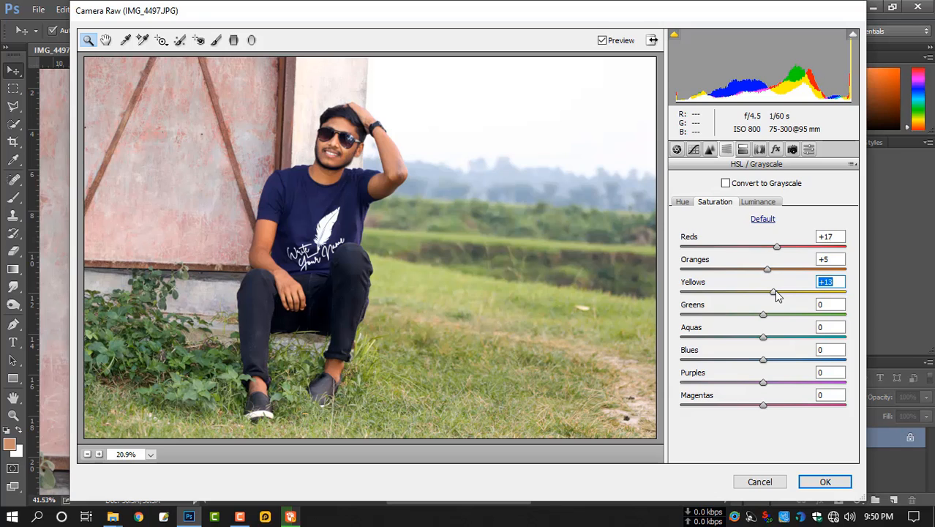
pyautogui.click(827, 480)
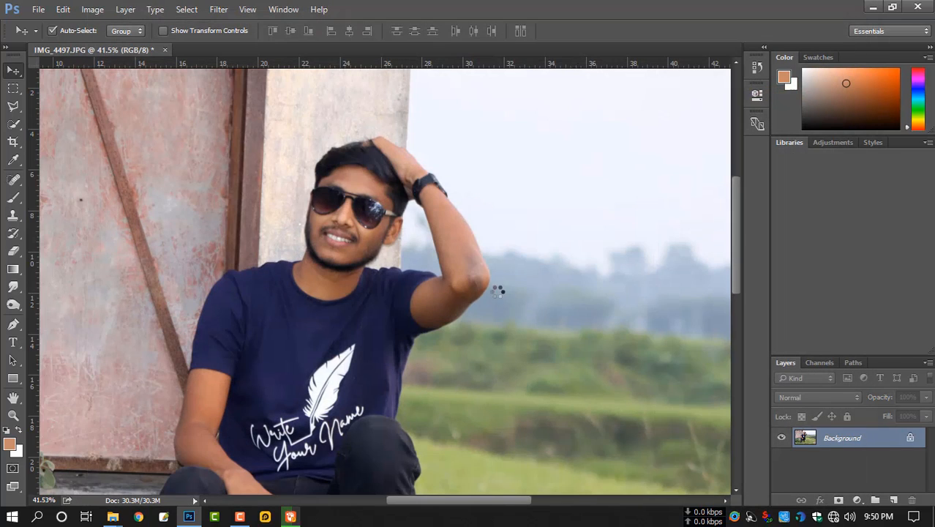
# Step: Select the seated man from head to shoes with the Quick Selection tool using an enlarged brush
pyautogui.hotkey('ctrl', '0')
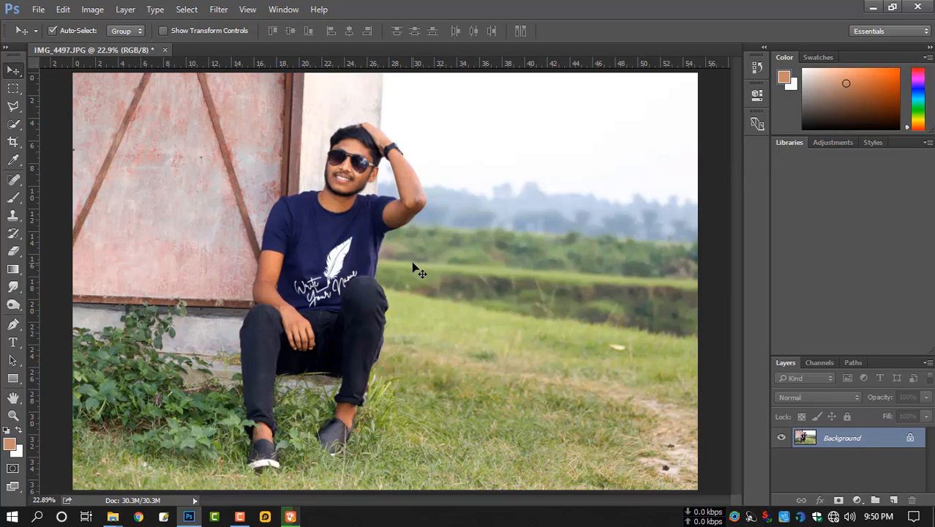
pyautogui.click(14, 125)
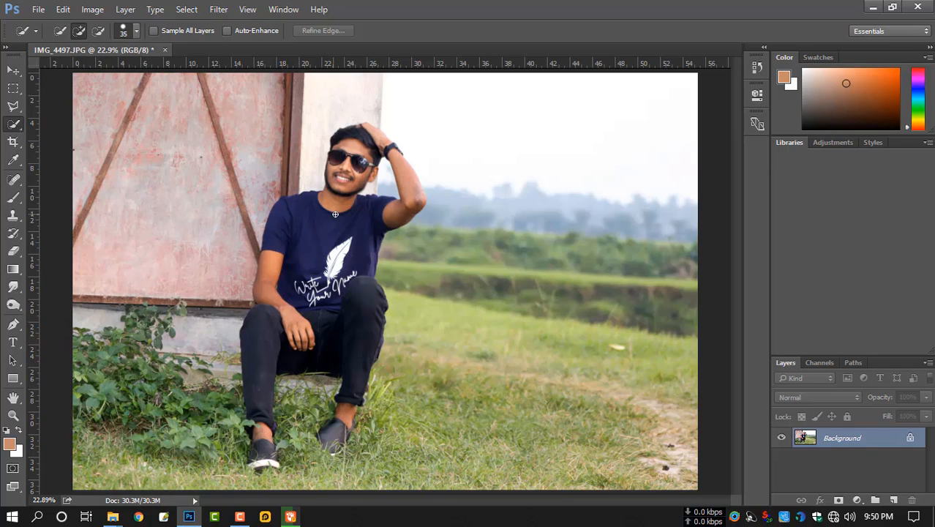
pyautogui.press(']')
pyautogui.moveTo(349, 199)
pyautogui.mouseDown()
pyautogui.moveTo(350, 166)
pyautogui.moveTo(388, 146)
pyautogui.moveTo(325, 243)
pyautogui.moveTo(332, 313)
pyautogui.moveTo(293, 399)
pyautogui.moveTo(333, 438)
pyautogui.moveTo(264, 457)
pyautogui.moveTo(271, 463)
pyautogui.mouseUp()
# Step: Subtract the background gap between the man's face, shoulder and raised arm from the selection with a smaller brush
pyautogui.scroll(5, 385, 207)
pyautogui.scroll(3, 414, 192)
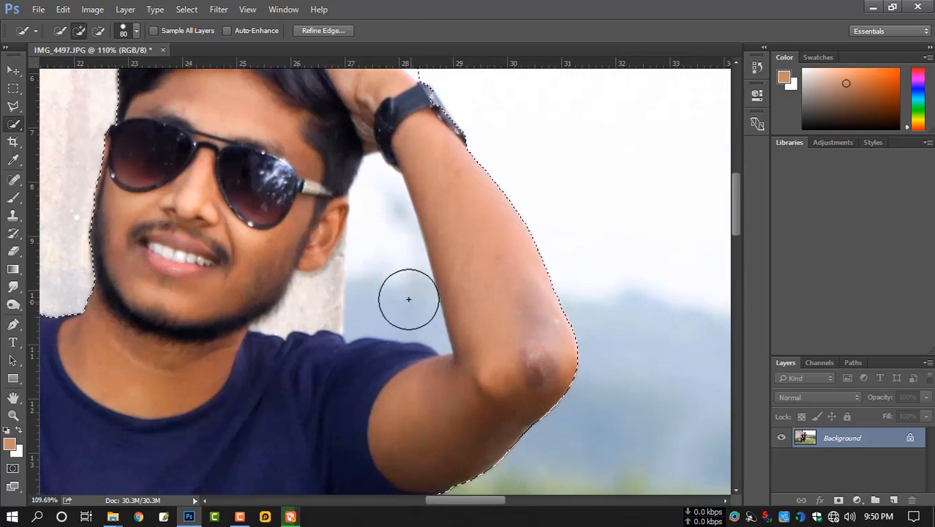
pyautogui.press('[')
pyautogui.press('[')
pyautogui.press('[')
pyautogui.moveTo(374, 286)
pyautogui.keyDown('alt'); pyautogui.mouseDown()
pyautogui.moveTo(382, 261)
pyautogui.moveTo(417, 321)
pyautogui.moveTo(418, 305)
pyautogui.moveTo(422, 318)
pyautogui.moveTo(408, 294)
pyautogui.moveTo(414, 323)
pyautogui.moveTo(438, 342)
pyautogui.moveTo(397, 334)
pyautogui.moveTo(435, 292)
pyautogui.moveTo(426, 288)
pyautogui.moveTo(440, 344)
pyautogui.mouseUp(); pyautogui.keyUp('alt')
pyautogui.press('[')
pyautogui.press('[')
pyautogui.press('[')
pyautogui.scroll(-5, 411, 281)
pyautogui.scroll(-5, 409, 311)
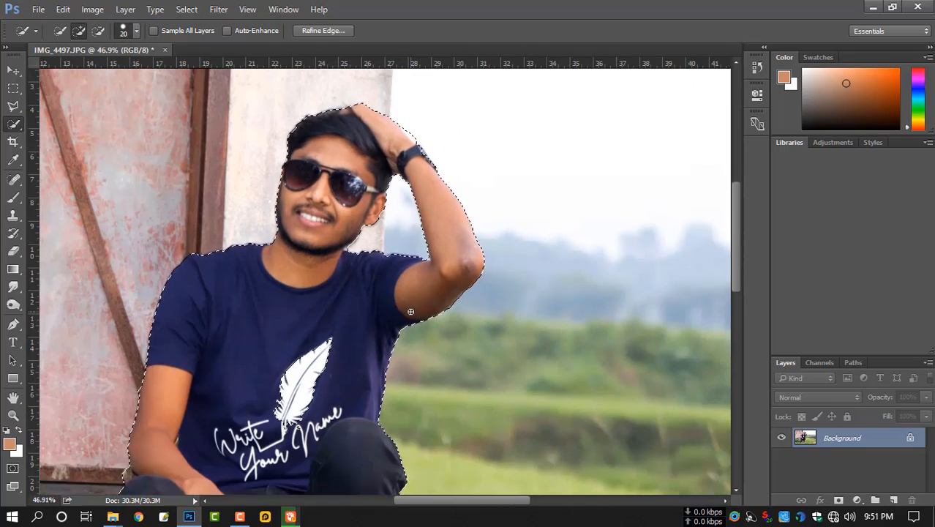
# Step: Subtract the grass and wall area between the man's legs from the selection
pyautogui.scroll(-6, 281, 325)
pyautogui.scroll(-1, 280, 324)
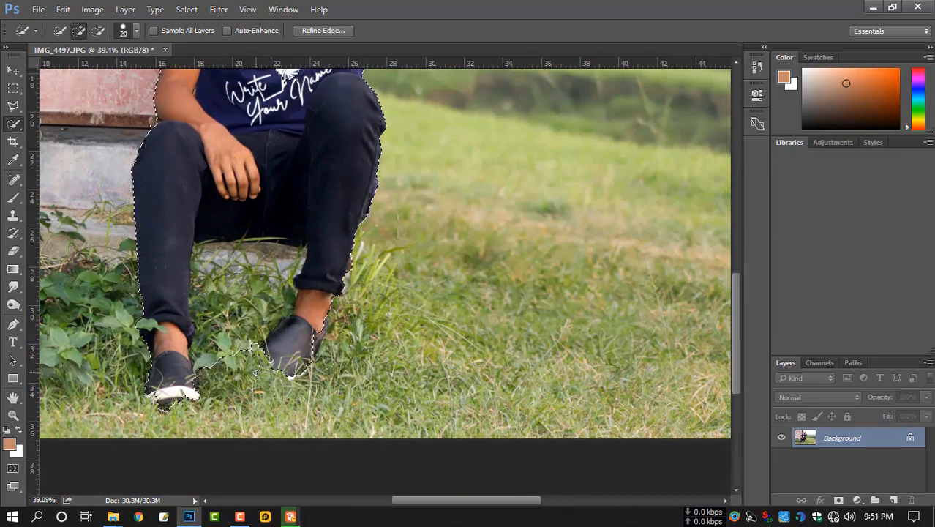
pyautogui.click(232, 360)
pyautogui.moveTo(243, 311)
pyautogui.mouseDown()
pyautogui.moveTo(220, 256)
pyautogui.moveTo(263, 322)
pyautogui.moveTo(213, 293)
pyautogui.moveTo(197, 338)
pyautogui.moveTo(240, 338)
pyautogui.moveTo(286, 292)
pyautogui.mouseUp()
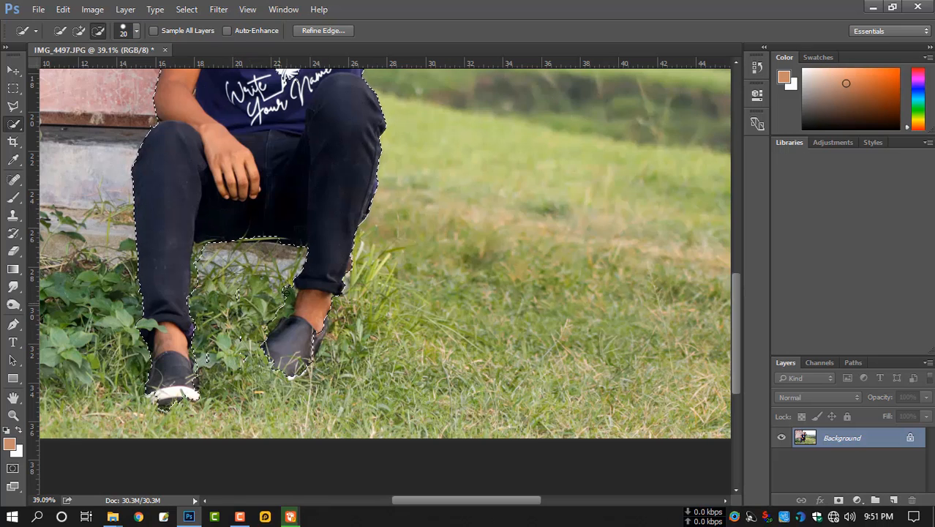
# Step: Trim the selection edge beneath the white-soled shoe with the Polygonal Lasso tool
pyautogui.click(13, 106)
pyautogui.scroll(3, 222, 377)
pyautogui.press('shift')
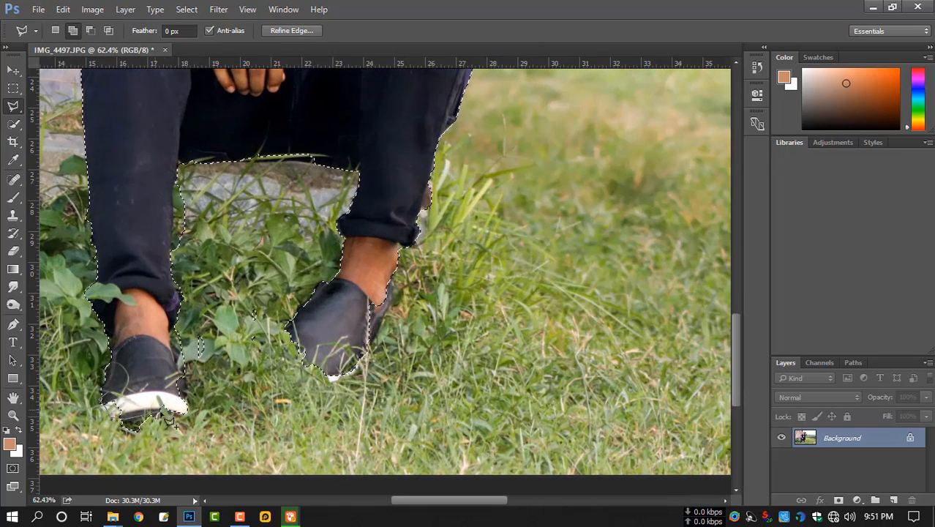
pyautogui.press('shift')
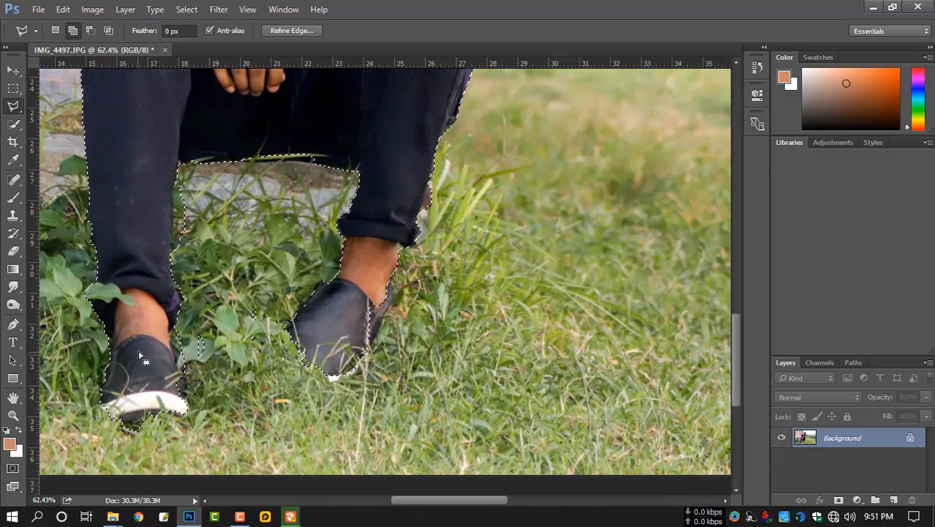
pyautogui.hotkey('ctrl', 'alt', 'z')
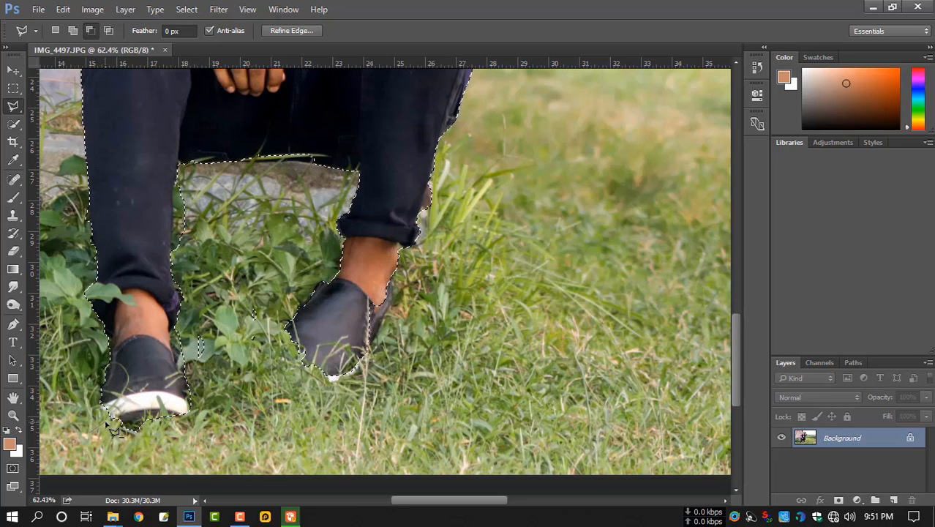
pyautogui.hotkey('ctrl', 'alt', 'z')
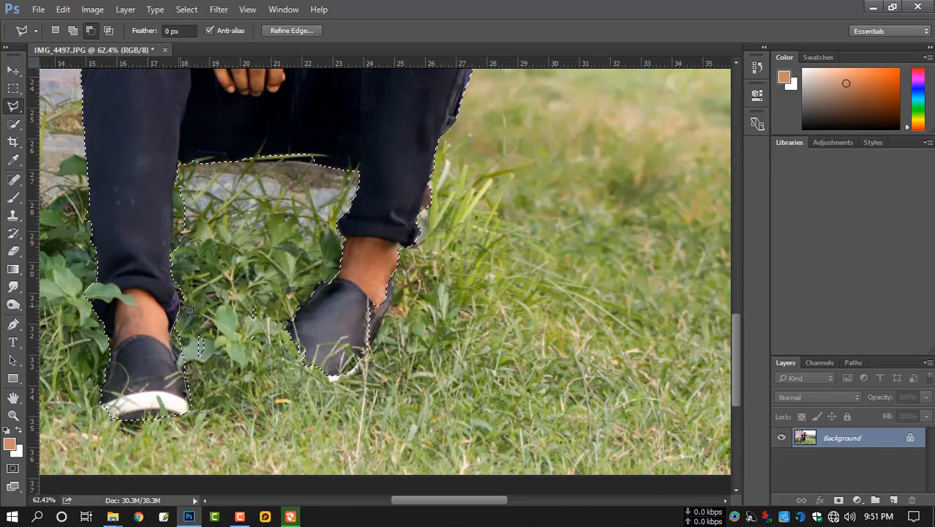
# Step: Subtract the leftover foliage between the legs and add the missing heel part of the other shoe to the selection
pyautogui.click(171, 265)
pyautogui.click(319, 160)
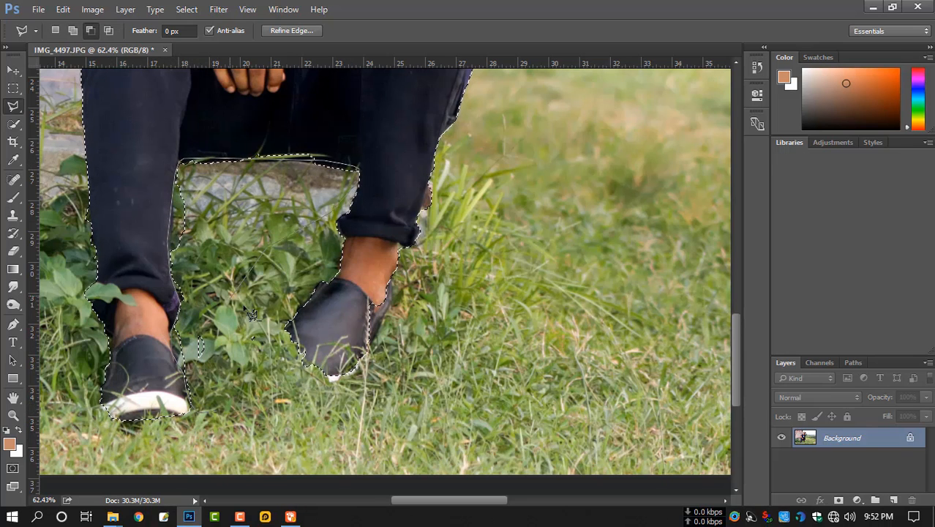
pyautogui.doubleClick(223, 407)
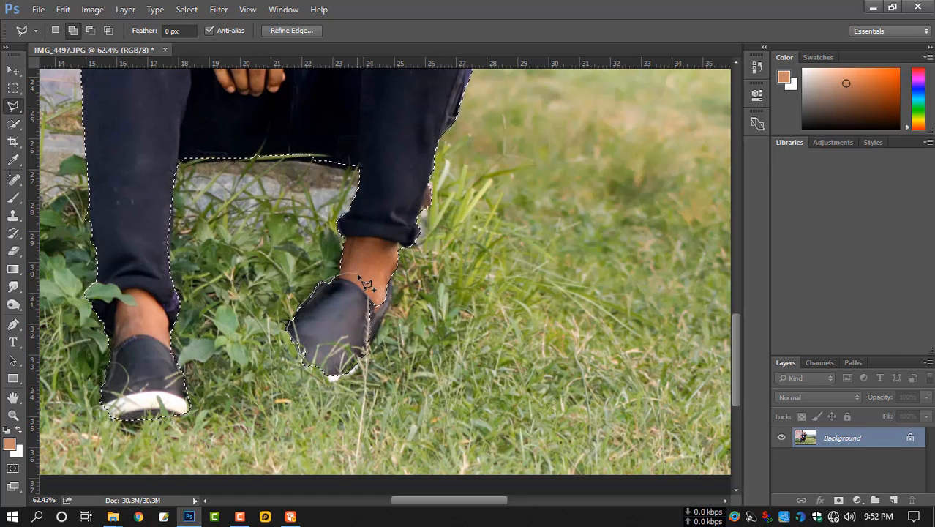
pyautogui.doubleClick(317, 374)
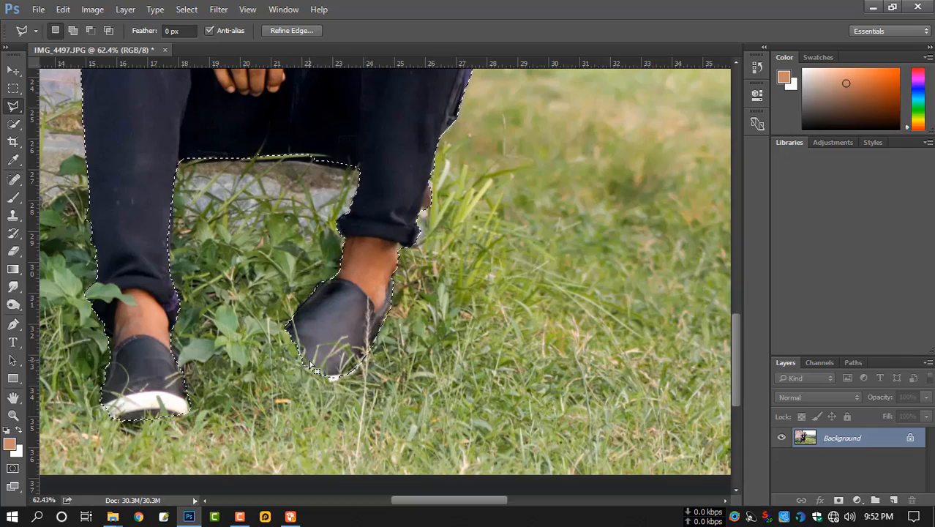
# Step: Subtract the strip of background along the outer calf of the bent leg above the rolled cuff
pyautogui.scroll(2, 432, 212)
pyautogui.keyDown('alt'); pyautogui.click(455, 296); pyautogui.keyUp('alt')
pyautogui.click(418, 275)
pyautogui.click(440, 196)
pyautogui.click(451, 189)
pyautogui.doubleClick(469, 254)
pyautogui.scroll(-2, 465, 260)
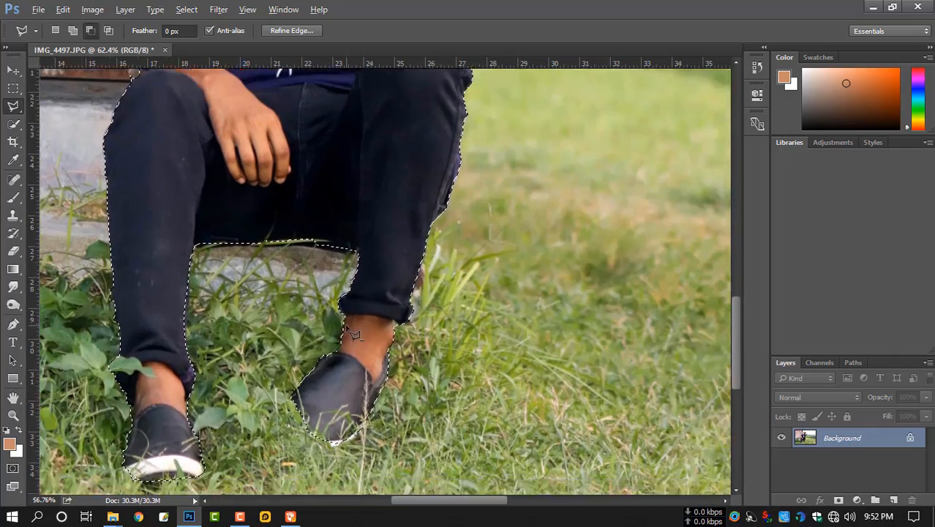
# Step: Trim the selection edge where the jaw meets the shoulder and along the inner side of the raised arm
pyautogui.scroll(6, 452, 293)
pyautogui.scroll(-4, 450, 272)
pyautogui.scroll(6, 454, 276)
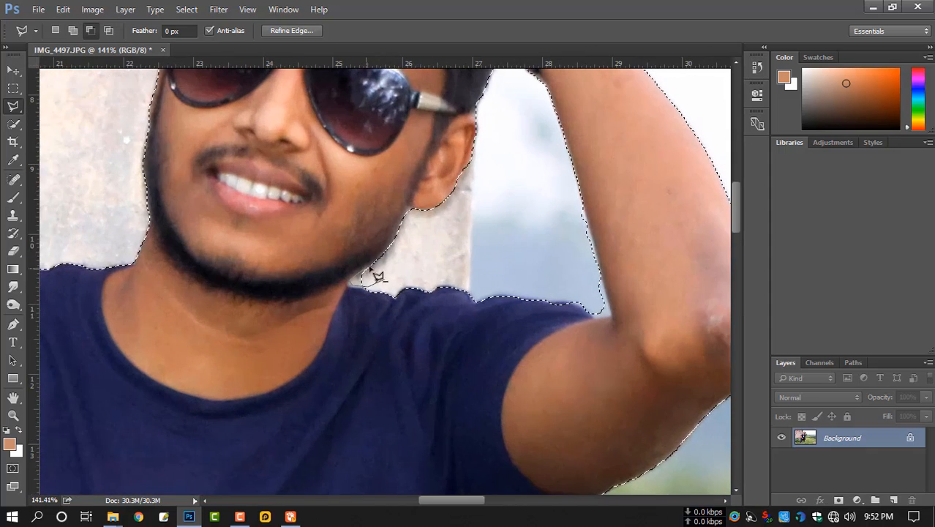
pyautogui.scroll(-1, 504, 293)
pyautogui.click(553, 291)
pyautogui.click(601, 317)
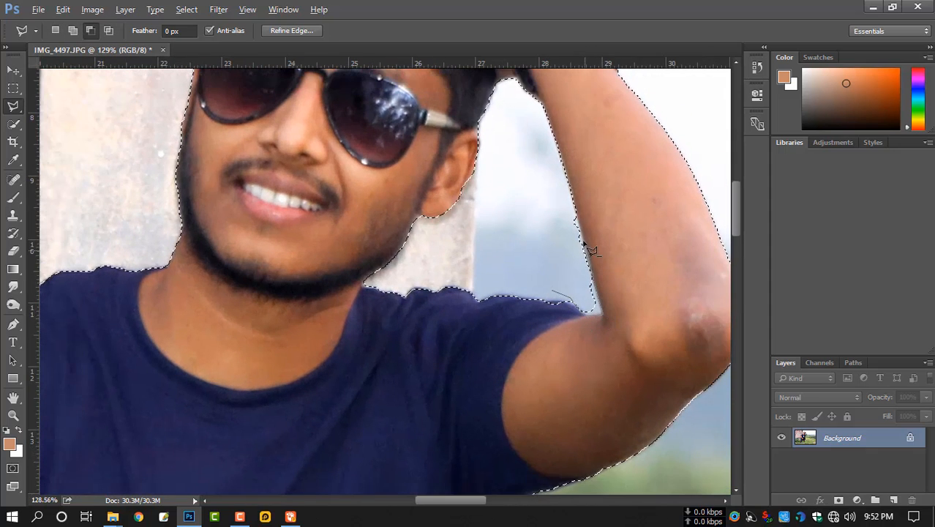
pyautogui.click(574, 205)
pyautogui.doubleClick(547, 237)
# Step: Add the missing edge of hair and ear beside the raised arm to the selection
pyautogui.scroll(1, 545, 234)
pyautogui.keyDown('shift'); pyautogui.click(495, 128); pyautogui.keyUp('shift')
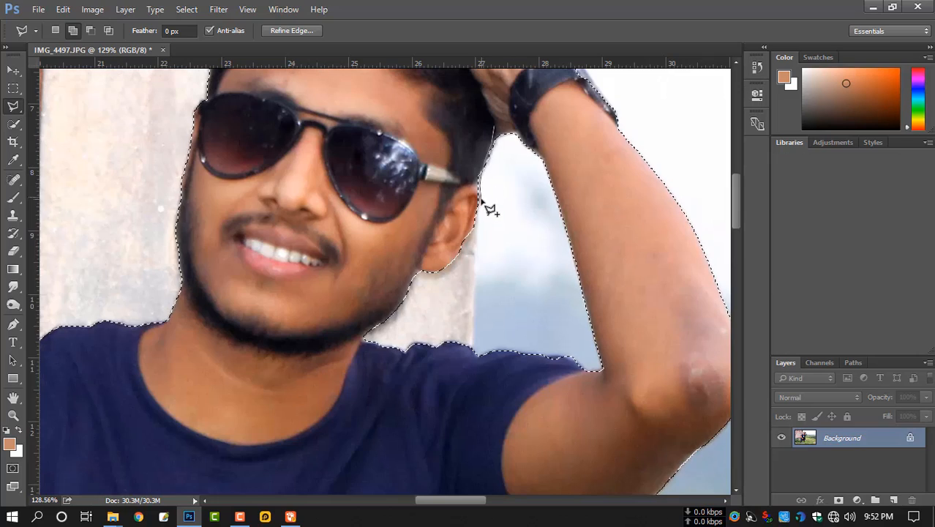
pyautogui.doubleClick(465, 236)
# Step: Subtract the background strip beside the raised hand just above the watch from the selection
pyautogui.scroll(-8, 477, 220)
pyautogui.scroll(5, 483, 225)
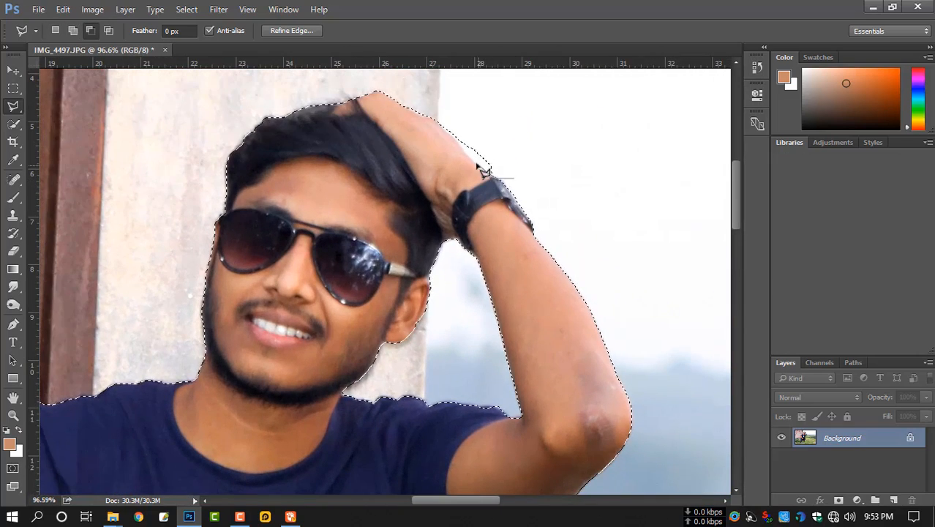
pyautogui.scroll(1, 557, 322)
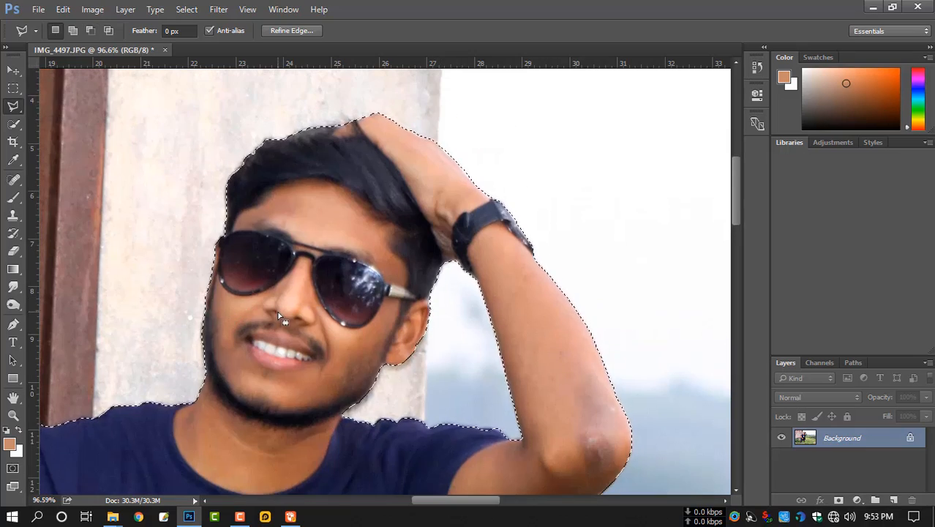
# Step: Open Refine Edge for the selection and brush along the outline of the head, shoulders and arms
pyautogui.scroll(-10, 386, 121)
pyautogui.hotkey('ctrl', 'alt', 'r')
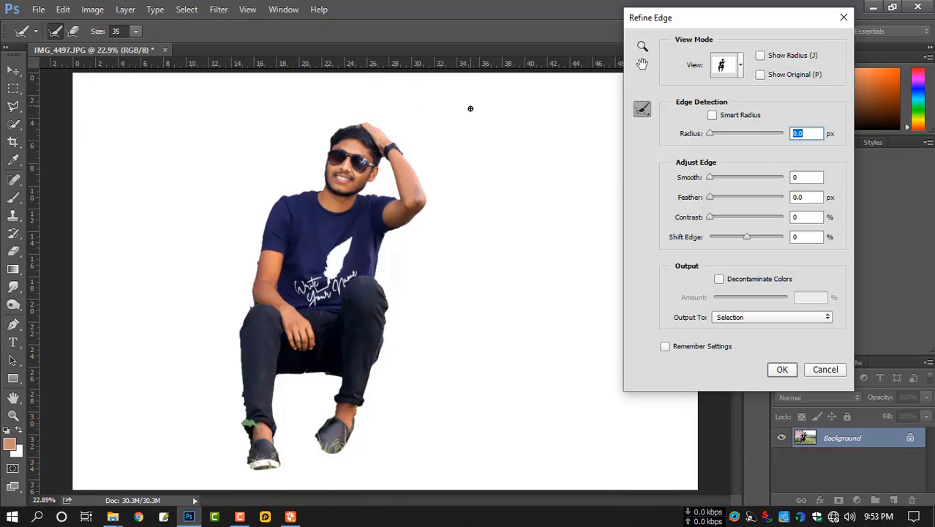
pyautogui.scroll(5, 388, 188)
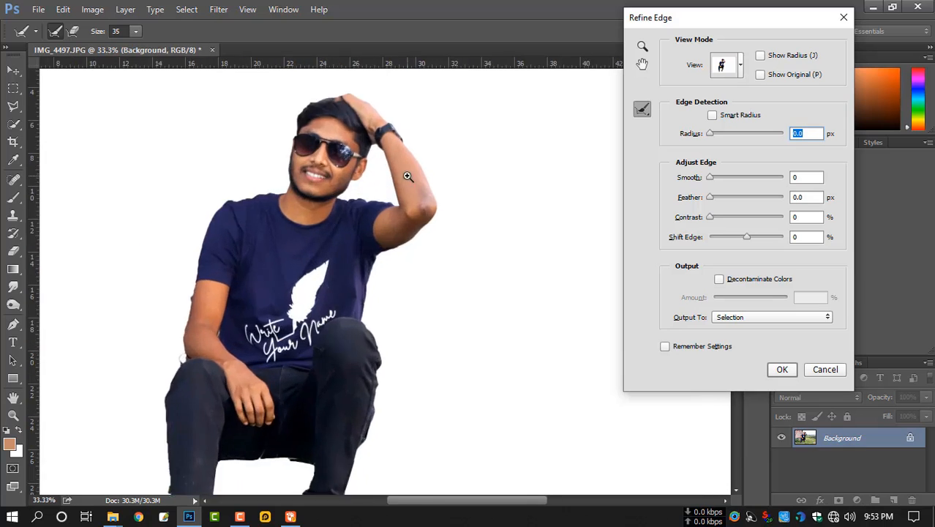
pyautogui.moveTo(373, 179)
pyautogui.mouseDown()
pyautogui.moveTo(333, 163)
pyautogui.moveTo(292, 171)
pyautogui.moveTo(260, 191)
pyautogui.moveTo(257, 220)
pyautogui.mouseUp()
pyautogui.moveTo(258, 219)
pyautogui.mouseDown()
pyautogui.moveTo(245, 286)
pyautogui.moveTo(229, 309)
pyautogui.moveTo(146, 327)
pyautogui.moveTo(110, 388)
pyautogui.mouseUp()
pyautogui.moveTo(370, 261)
pyautogui.mouseDown()
pyautogui.moveTo(338, 322)
pyautogui.moveTo(409, 327)
pyautogui.moveTo(399, 267)
pyautogui.mouseUp()
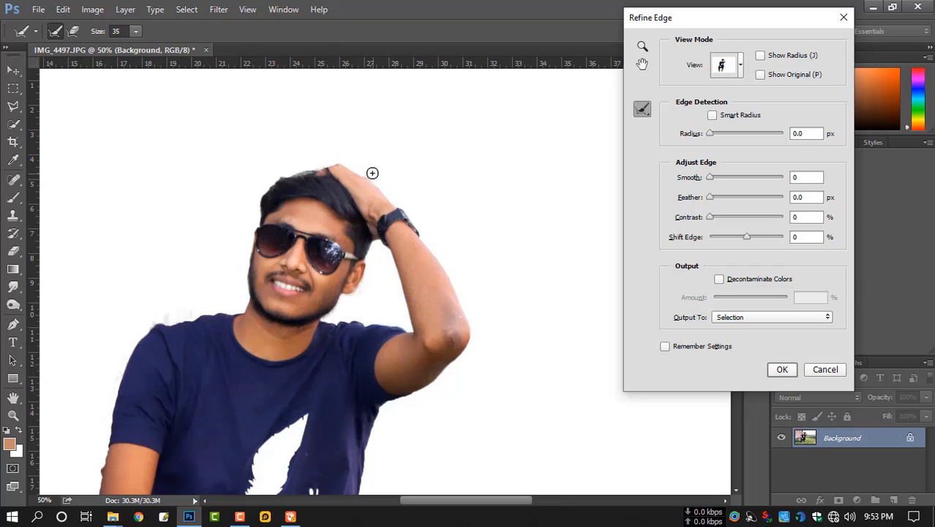
pyautogui.scroll(-5, 470, 307)
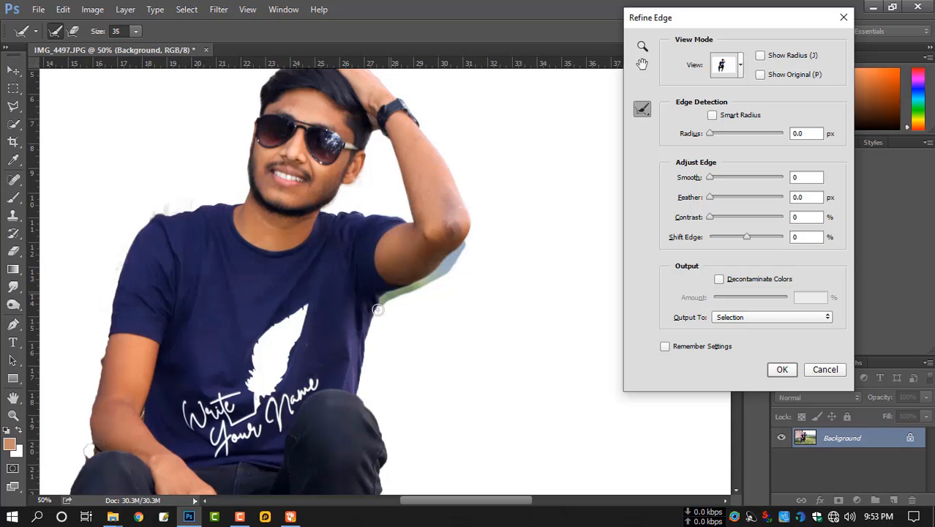
# Step: Brush the Refine Radius along the edges of the trousers, the gap between the legs and both shoes
pyautogui.scroll(-6, 484, 282)
pyautogui.scroll(-6, 379, 286)
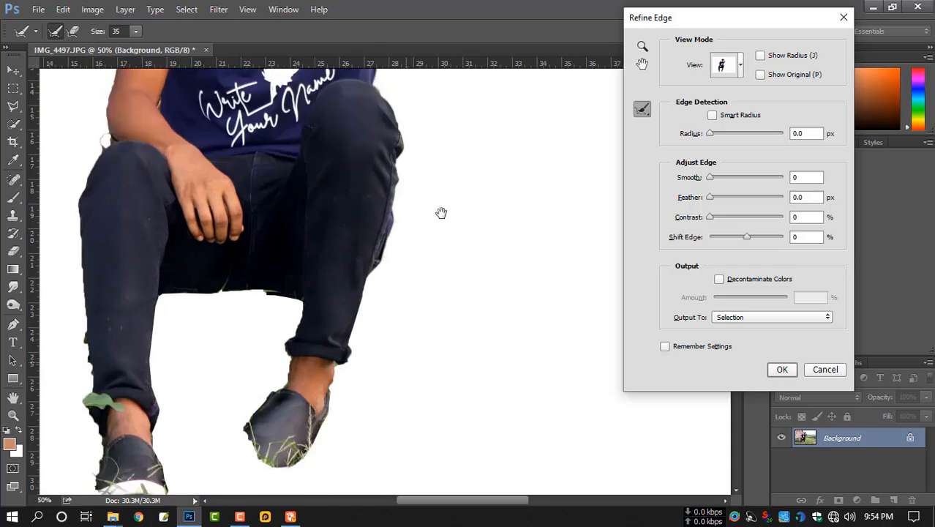
pyautogui.moveTo(394, 215)
pyautogui.mouseDown()
pyautogui.moveTo(380, 279)
pyautogui.moveTo(347, 356)
pyautogui.moveTo(294, 369)
pyautogui.moveTo(277, 333)
pyautogui.moveTo(317, 293)
pyautogui.moveTo(328, 211)
pyautogui.moveTo(223, 197)
pyautogui.moveTo(187, 238)
pyautogui.moveTo(195, 406)
pyautogui.moveTo(164, 407)
pyautogui.moveTo(125, 384)
pyautogui.moveTo(110, 91)
pyautogui.mouseUp()
pyautogui.scroll(3, 191, 286)
pyautogui.scroll(-2, 184, 267)
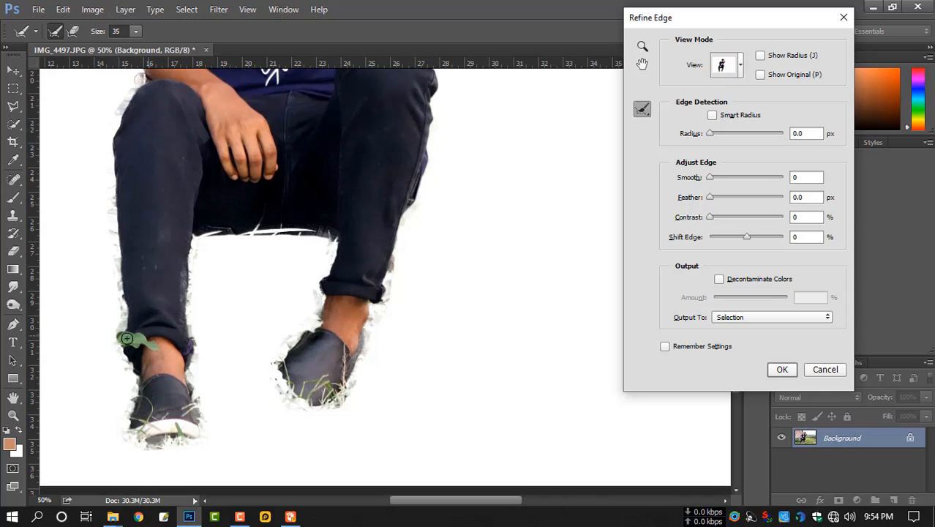
# Step: Output the refined cutout of the man to a new layer and accept the edge refinement
pyautogui.scroll(2, 167, 339)
pyautogui.scroll(2, 157, 221)
pyautogui.scroll(2, 196, 219)
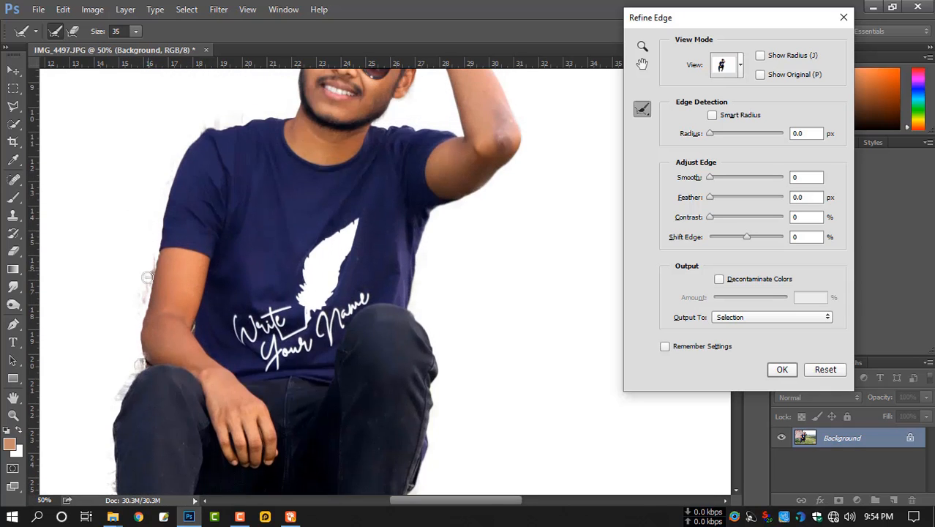
pyautogui.scroll(-3, 261, 245)
pyautogui.scroll(-1, 260, 245)
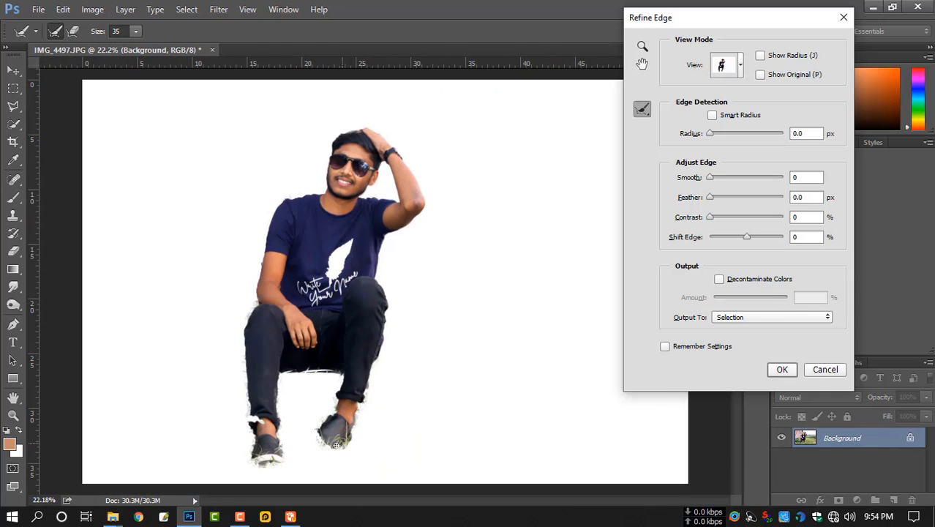
pyautogui.click(768, 317)
pyautogui.click(739, 346)
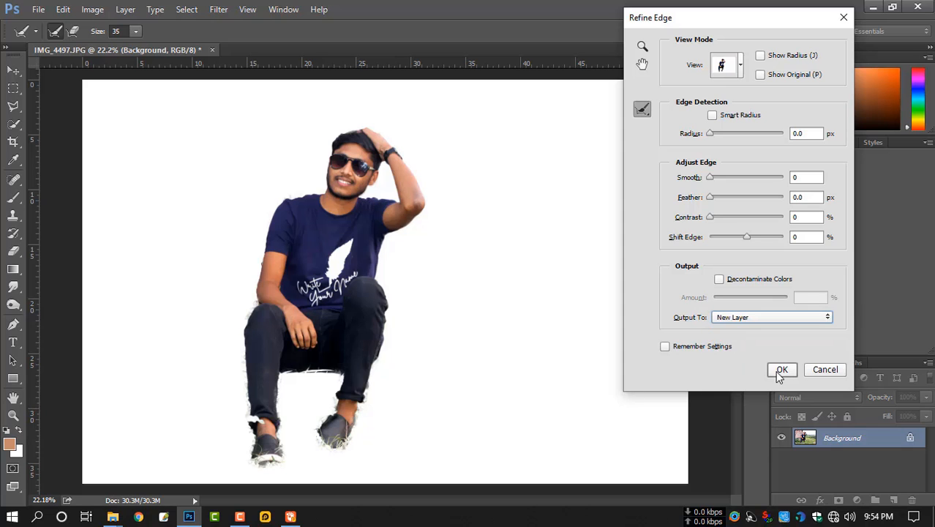
pyautogui.click(781, 370)
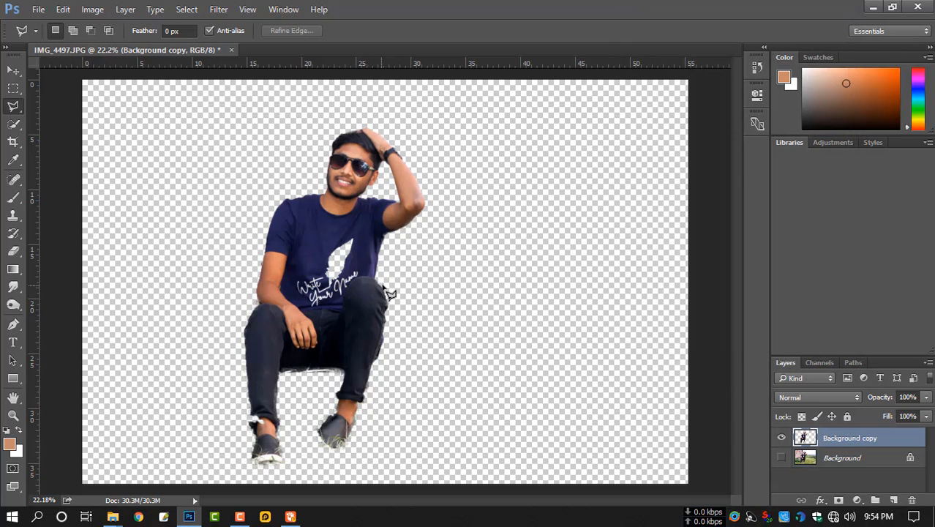
# Step: Load the cutout layer's outline as a selection, show the Background layer and make it active
pyautogui.scroll(-1, 421, 289)
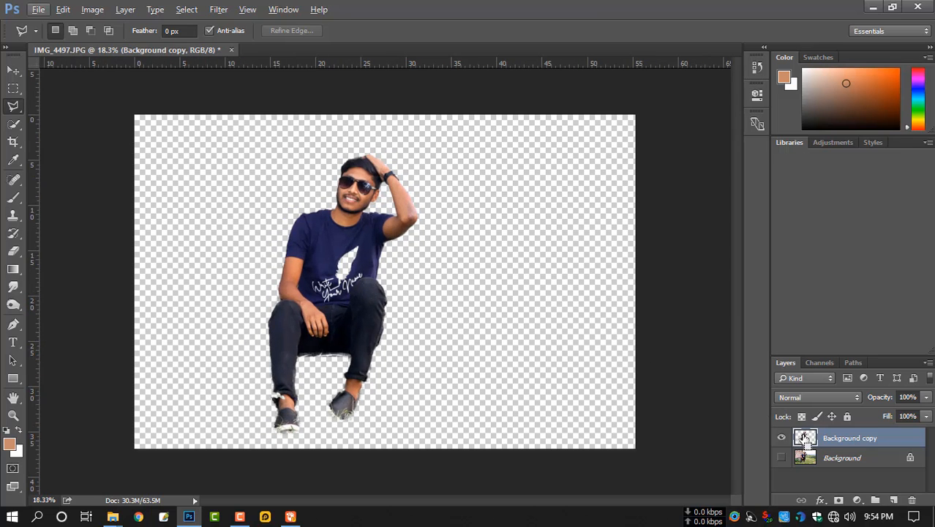
pyautogui.keyDown('ctrl'); pyautogui.click(805, 438); pyautogui.keyUp('ctrl')
pyautogui.click(781, 459)
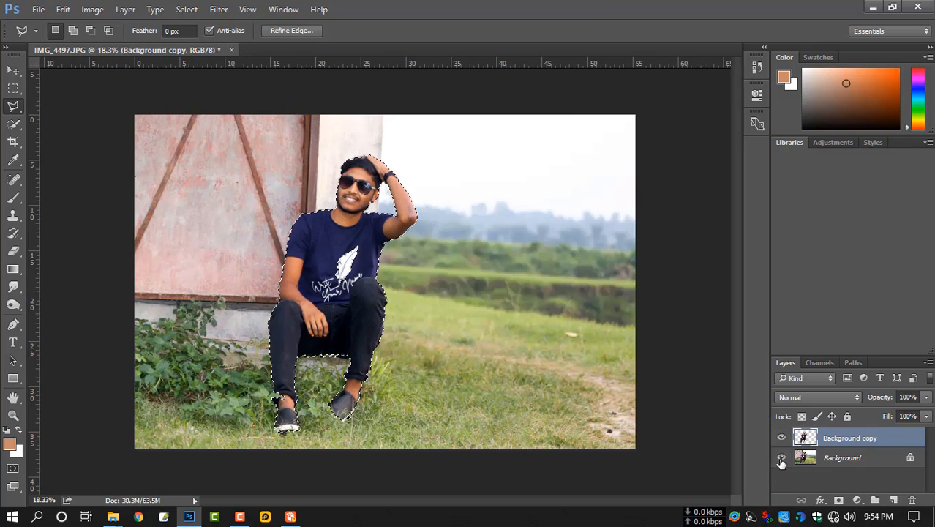
pyautogui.click(781, 459)
pyautogui.click(781, 458)
pyautogui.click(804, 460)
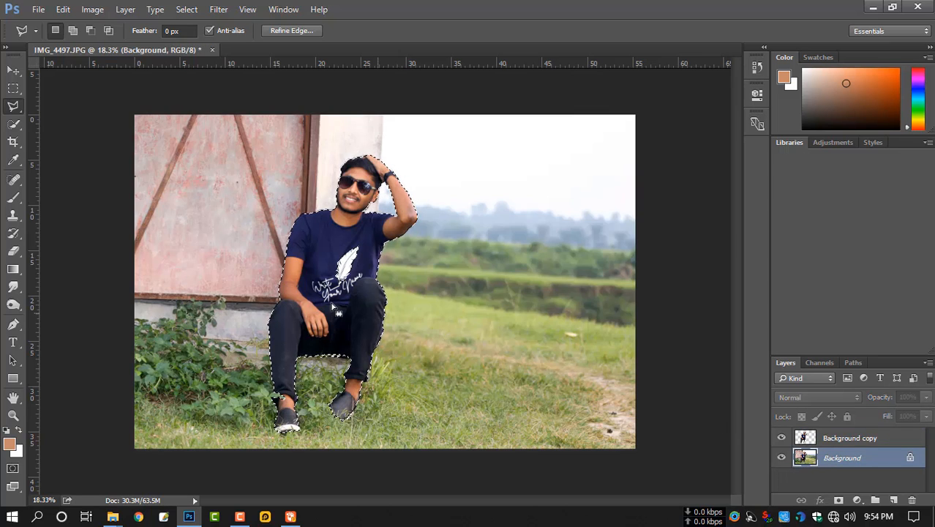
# Step: Expand the selection around the man by 18 pixels
pyautogui.click(188, 11)
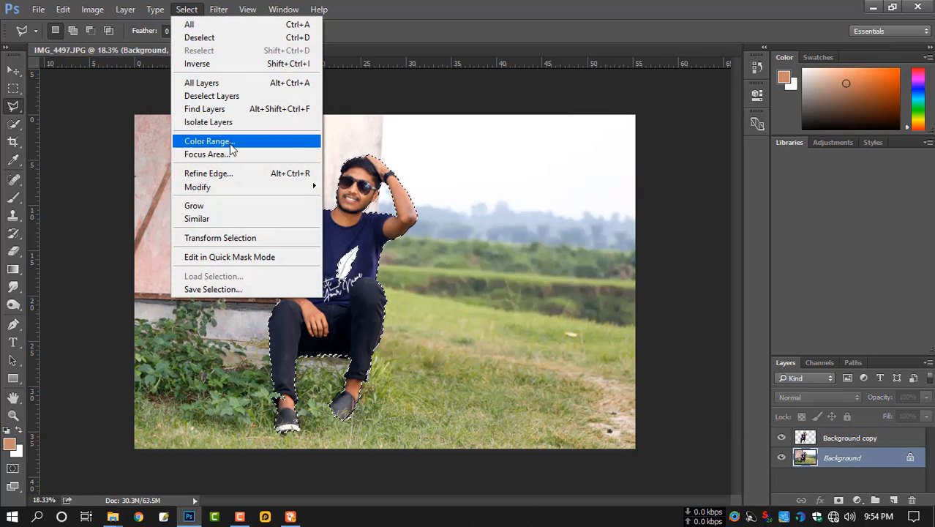
pyautogui.moveTo(234, 189)
pyautogui.click(359, 211)
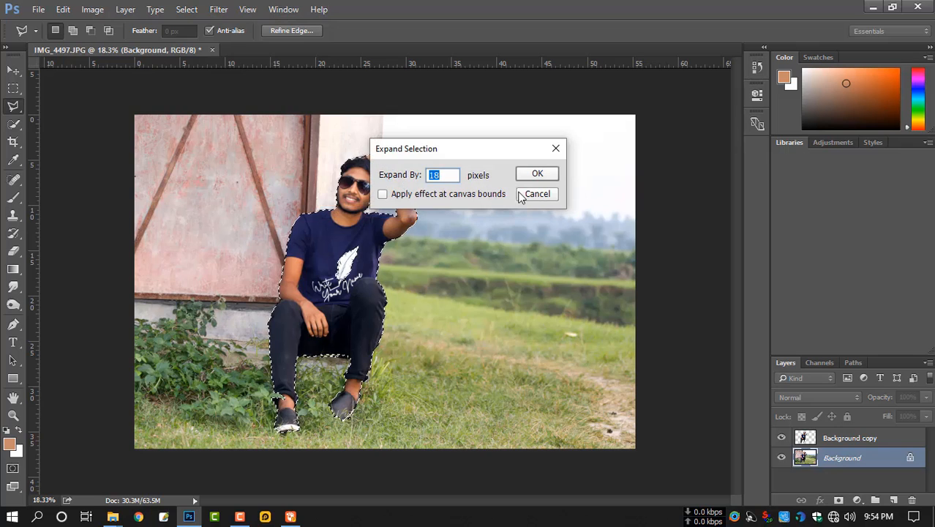
pyautogui.click(537, 175)
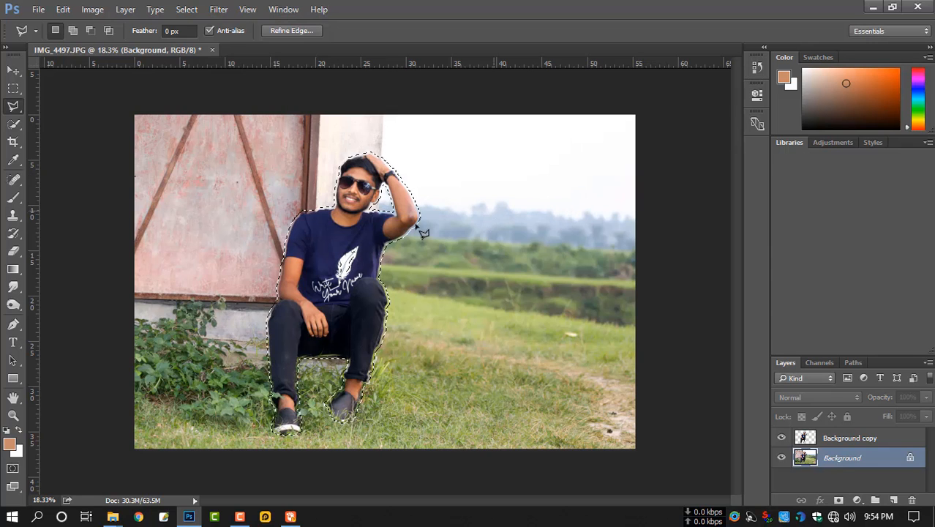
# Step: Fill the expanded selection on the Background layer to remove the man there, deselect, and check by toggling the cutout's visibility
pyautogui.click(13, 123)
pyautogui.rightClick(358, 217)
pyautogui.click(410, 410)
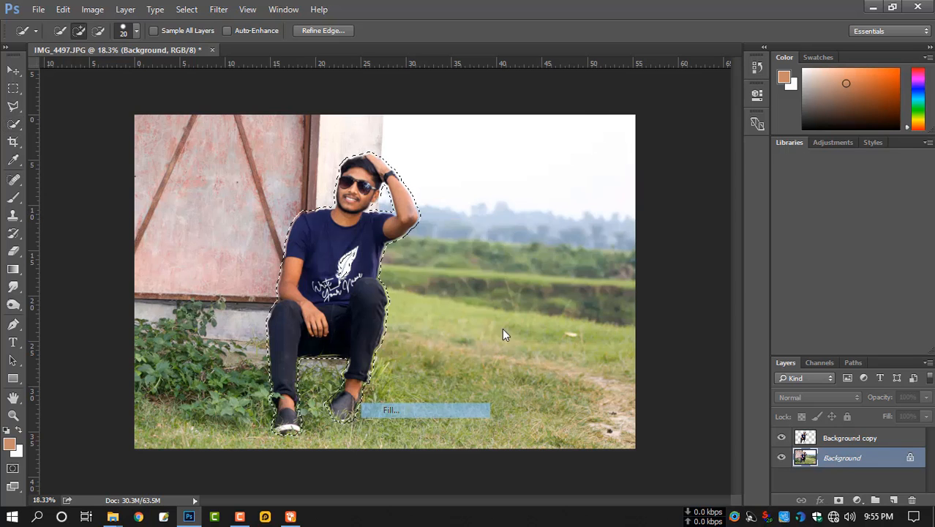
pyautogui.click(562, 140)
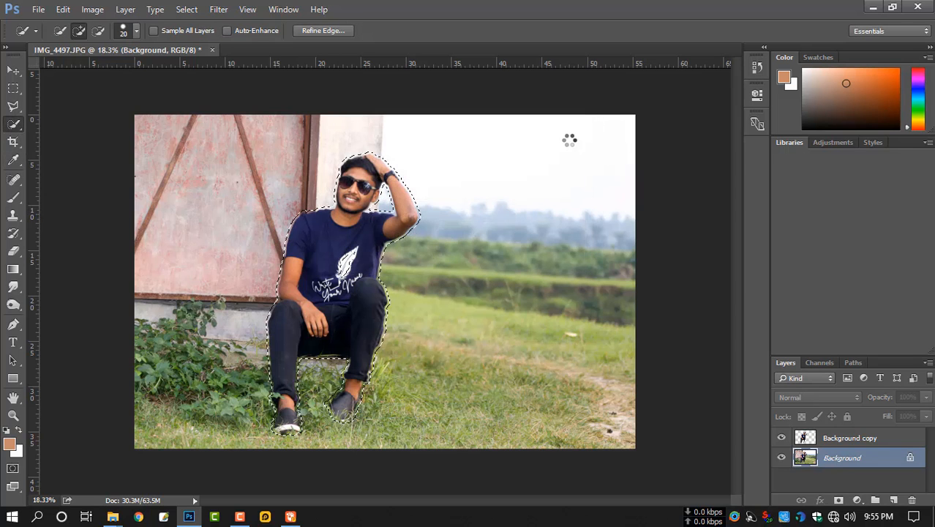
pyautogui.hotkey('ctrl', 'd')
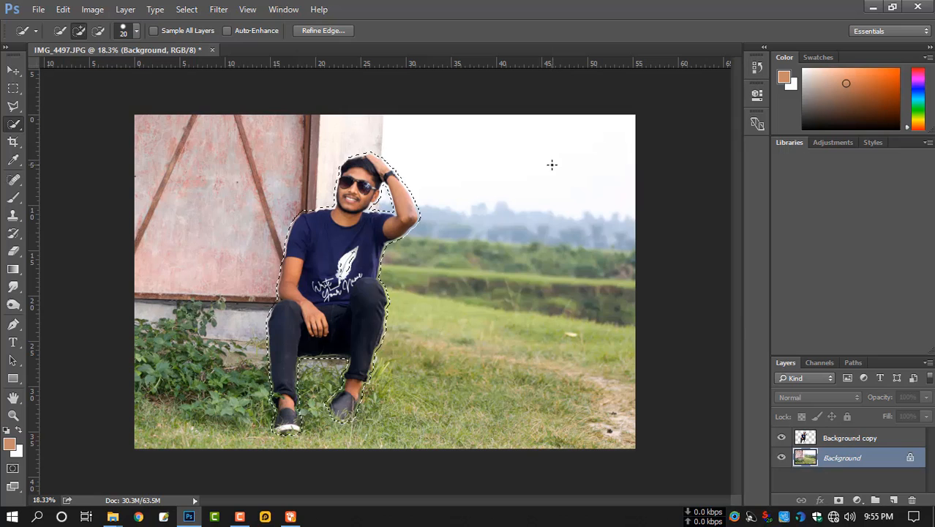
pyautogui.click(781, 438)
pyautogui.click(781, 438)
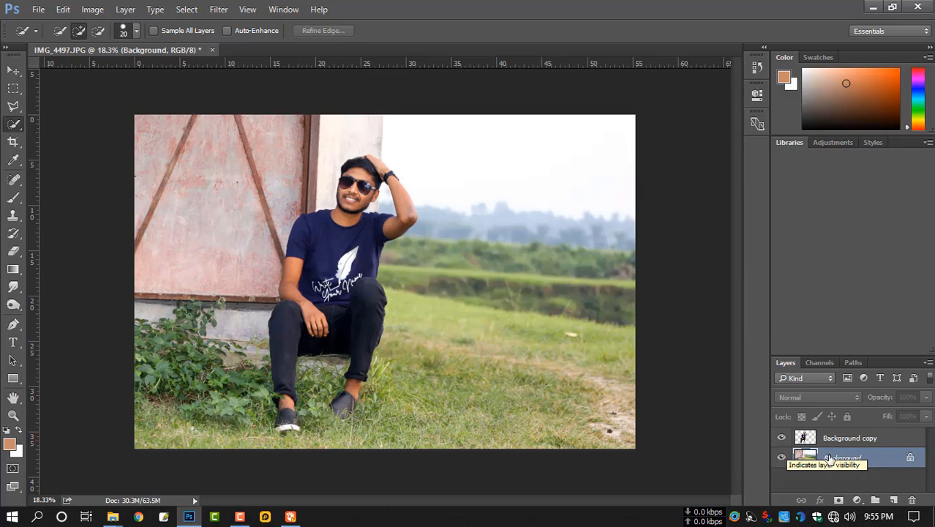
# Step: Add a Color Lookup adjustment above the Background layer using the z1 (87).CUBE 3D LUT
pyautogui.click(857, 500)
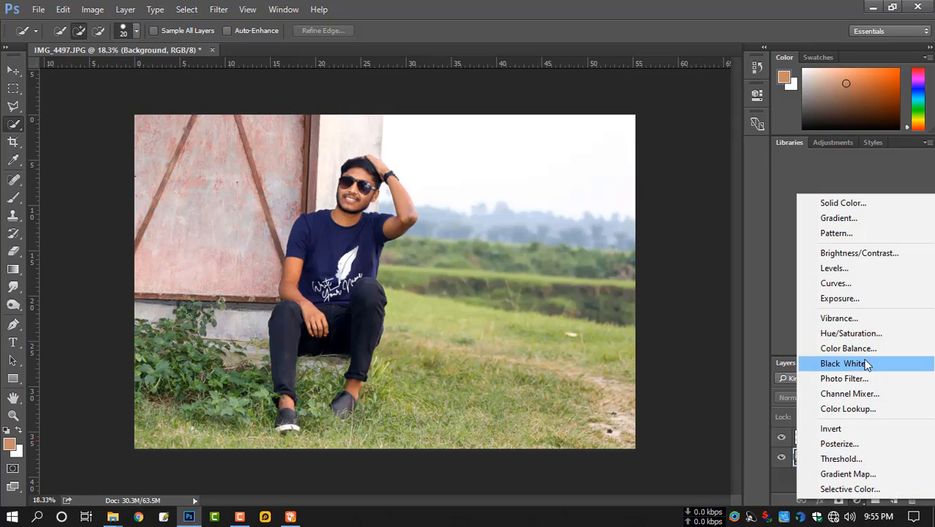
pyautogui.click(849, 408)
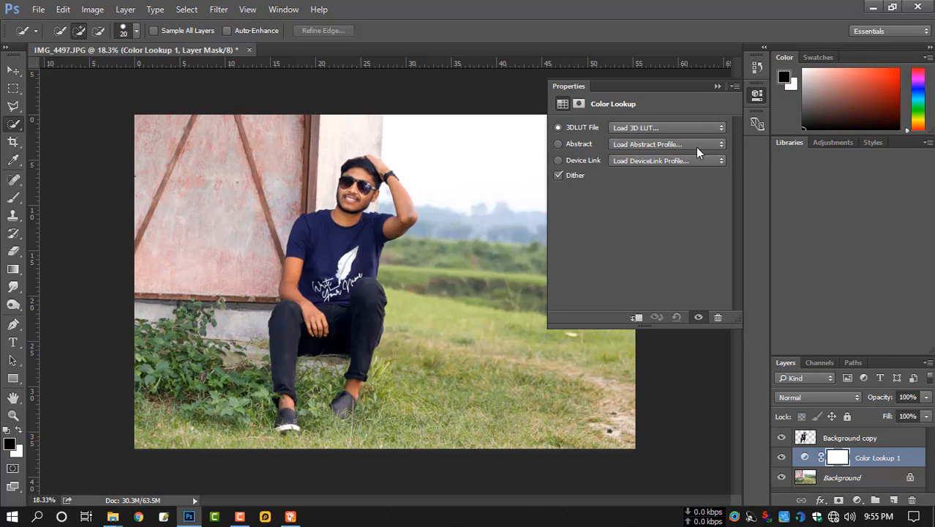
pyautogui.click(699, 128)
pyautogui.moveTo(803, 194); pyautogui.dragTo(796, 404)
pyautogui.click(684, 422)
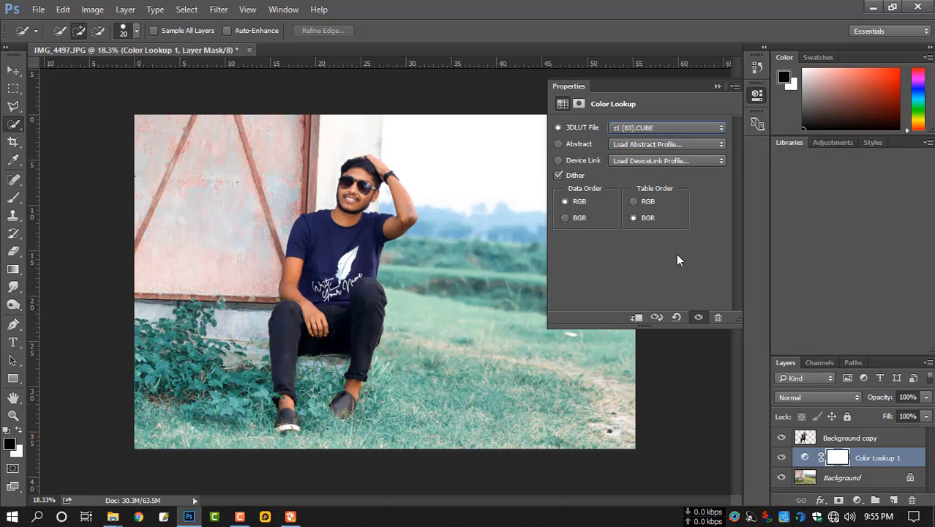
pyautogui.click(673, 128)
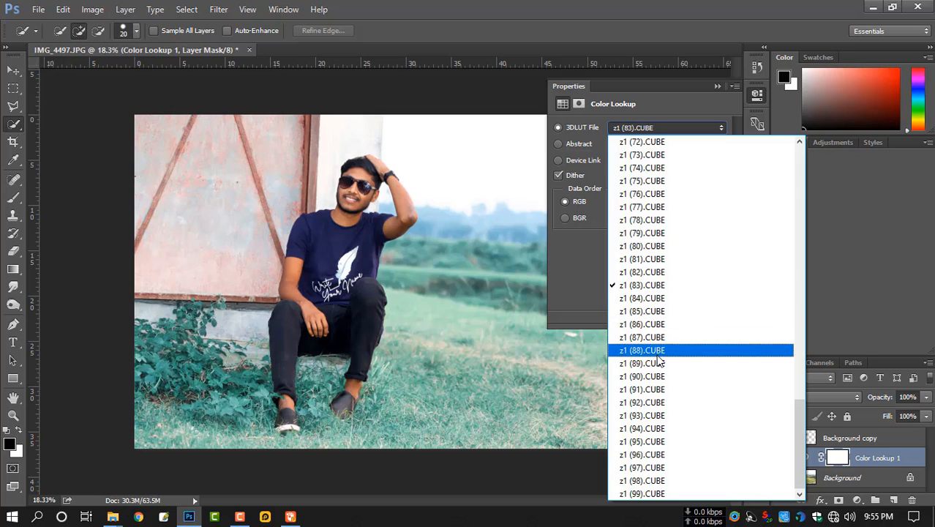
pyautogui.click(667, 326)
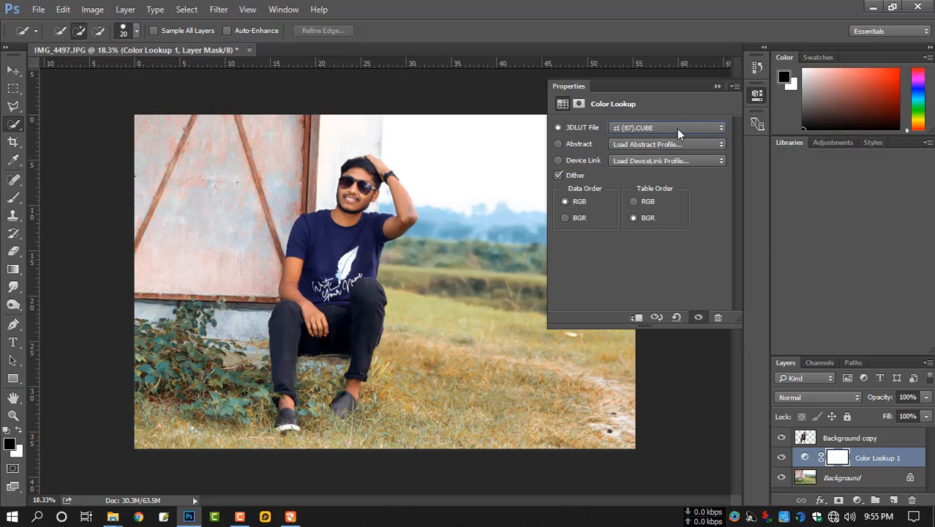
pyautogui.click(717, 86)
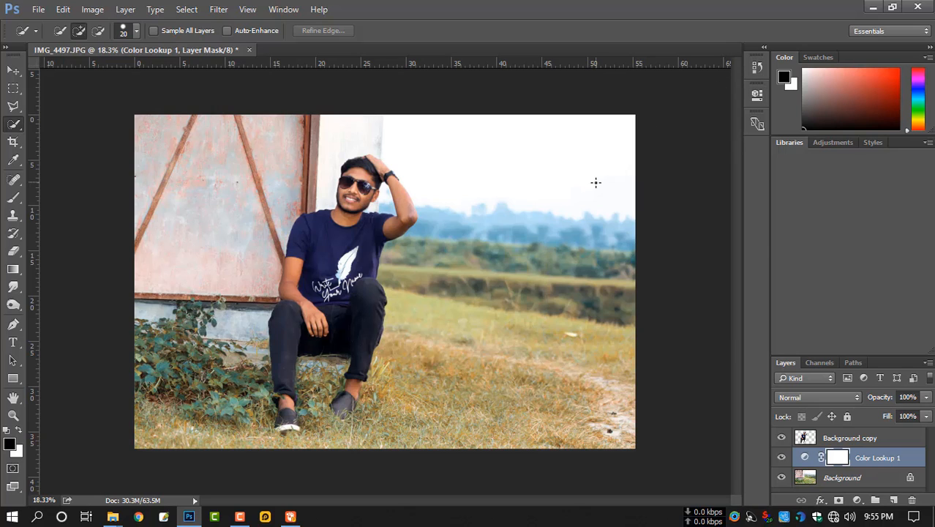
# Step: Merge the Color Lookup adjustment with the Background layer
pyautogui.click(843, 478)
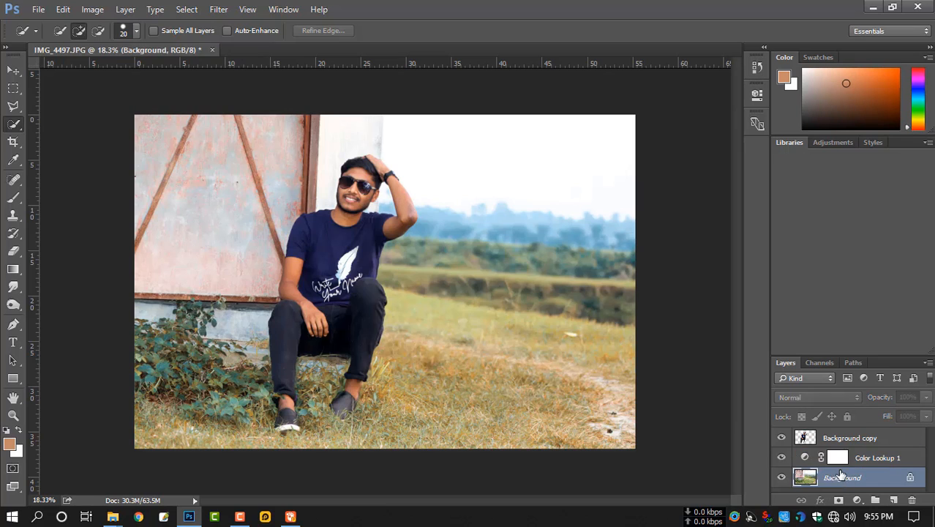
pyautogui.click(839, 459)
pyautogui.hotkey('ctrl', 'a')
pyautogui.press('Delete')
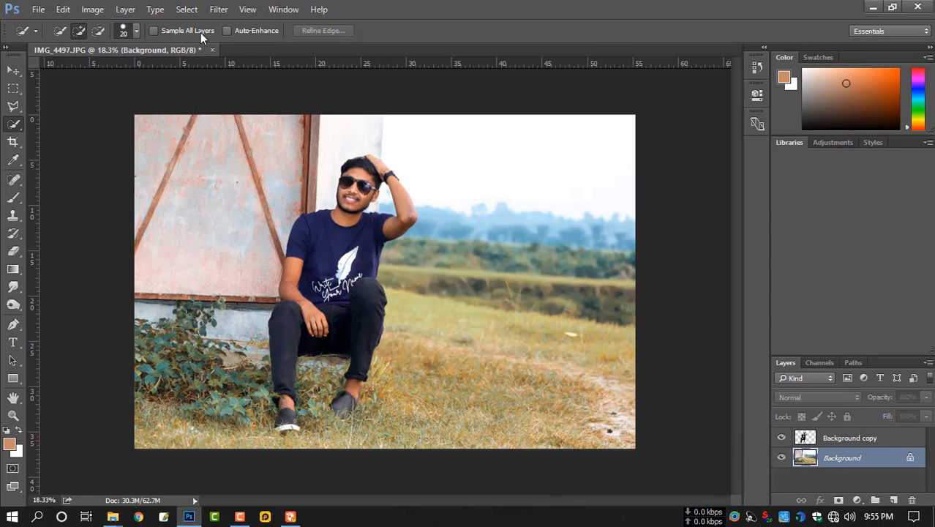
# Step: Open the Background in Camera Raw and set Contrast +38, Highlights +38, Shadows -46, Whites -38, Blacks -52 and Clarity +13
pyautogui.click(220, 11)
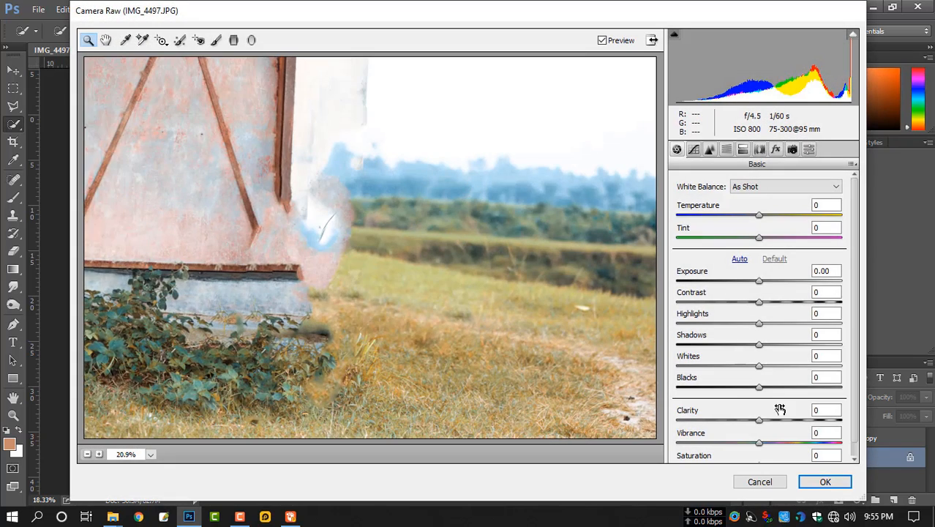
pyautogui.moveTo(759, 301); pyautogui.dragTo(721, 397)
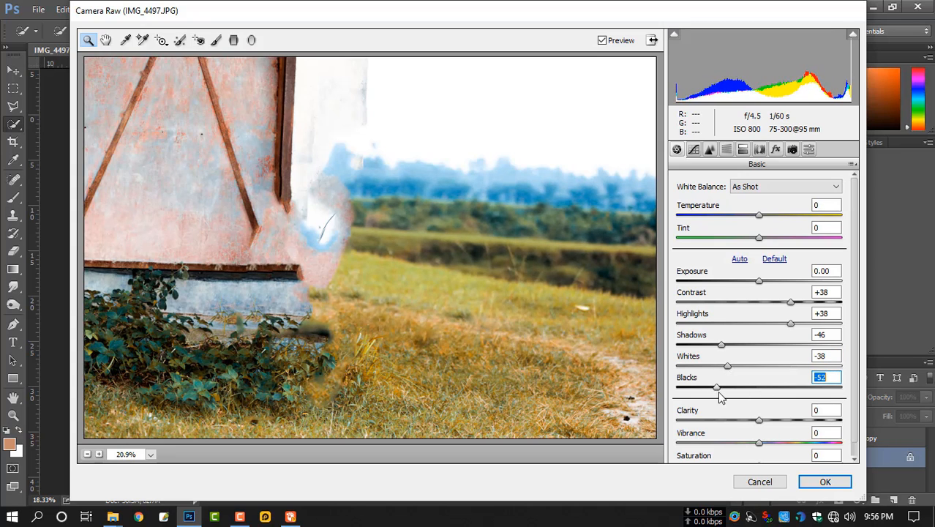
pyautogui.moveTo(760, 421)
pyautogui.mouseDown()
pyautogui.moveTo(784, 424)
pyautogui.moveTo(770, 422)
pyautogui.mouseUp()
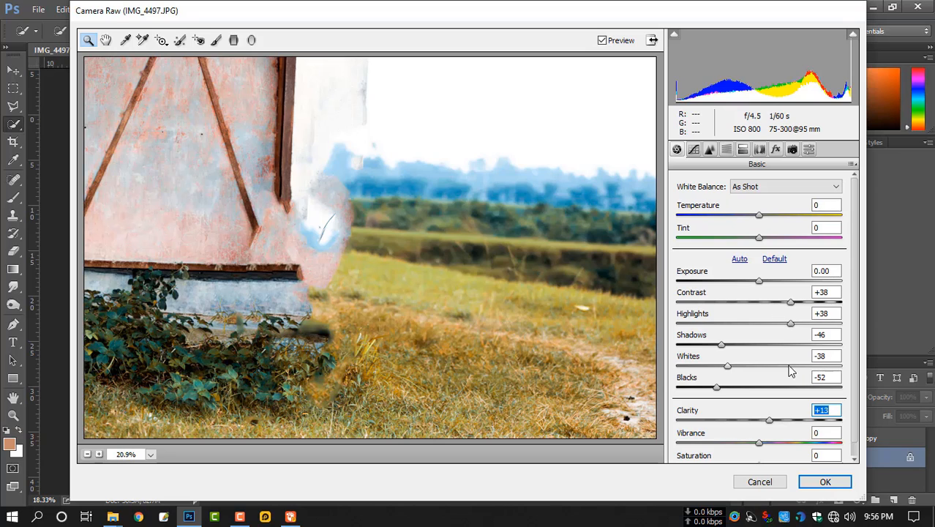
# Step: Set HSL saturation to -16 for Greens and -88 for Aquas, strongly reduce Yellows, lower the Greens hue, and apply Camera Raw
pyautogui.click(710, 149)
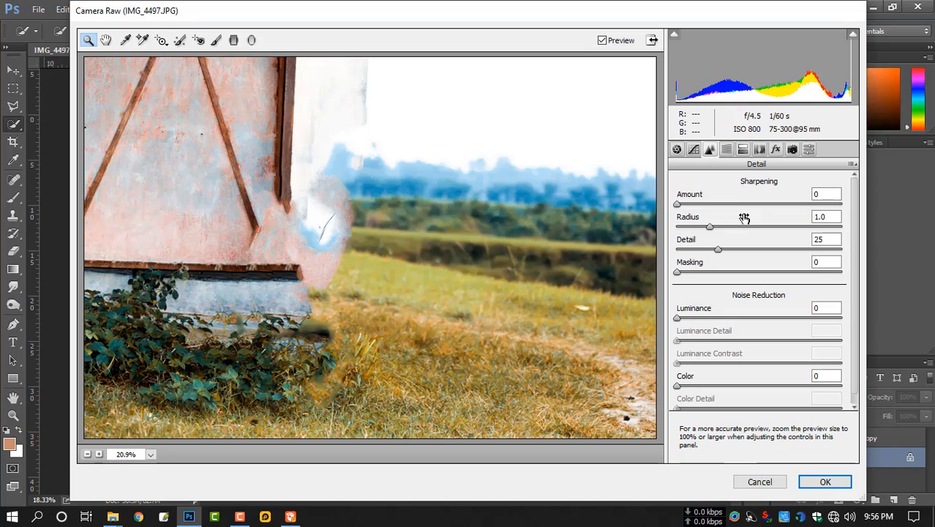
pyautogui.click(726, 149)
pyautogui.click(764, 292)
pyautogui.moveTo(764, 294); pyautogui.dragTo(699, 336)
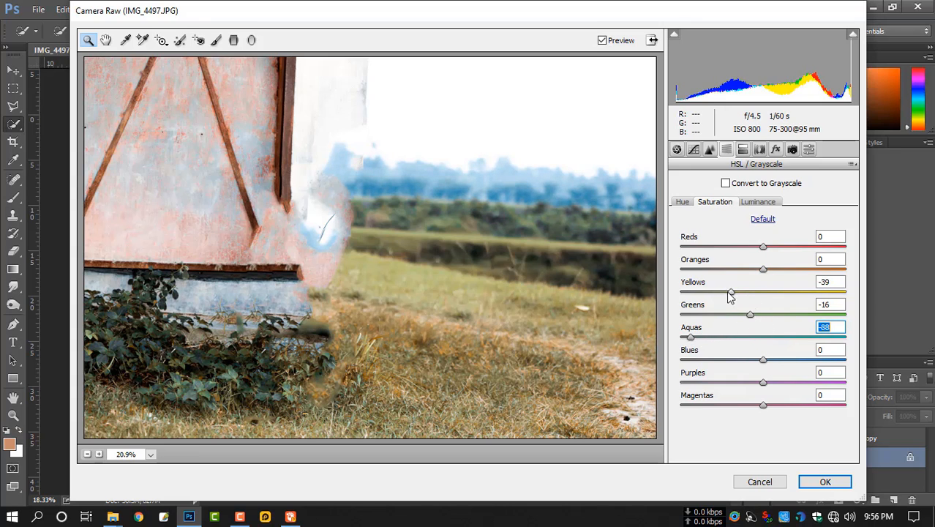
pyautogui.moveTo(731, 292)
pyautogui.mouseDown()
pyautogui.moveTo(698, 293)
pyautogui.moveTo(735, 293)
pyautogui.moveTo(714, 292)
pyautogui.mouseUp()
pyautogui.click(682, 202)
pyautogui.moveTo(765, 314); pyautogui.dragTo(733, 314)
pyautogui.click(819, 484)
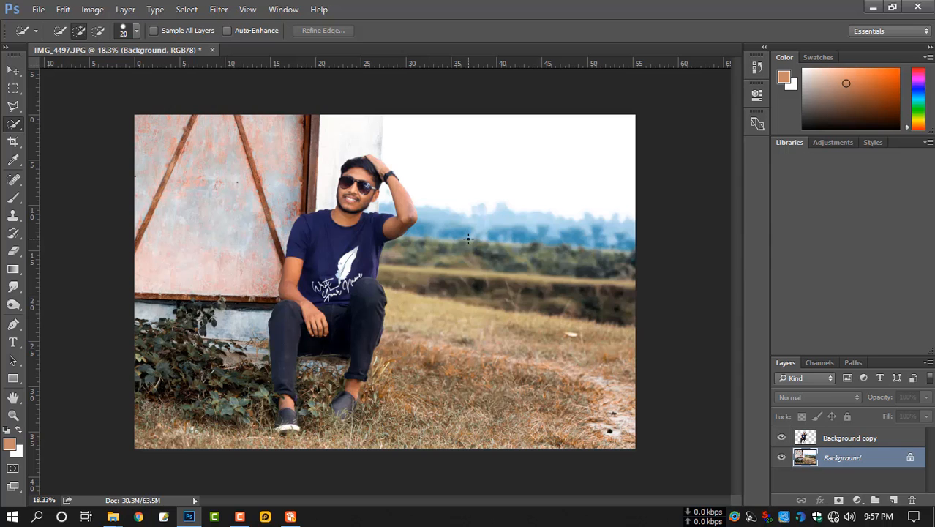
# Step: Quick-select the man's hair on the cutout layer, subtracting the sunglasses and forehead from the selection
pyautogui.click(13, 70)
pyautogui.click(366, 202)
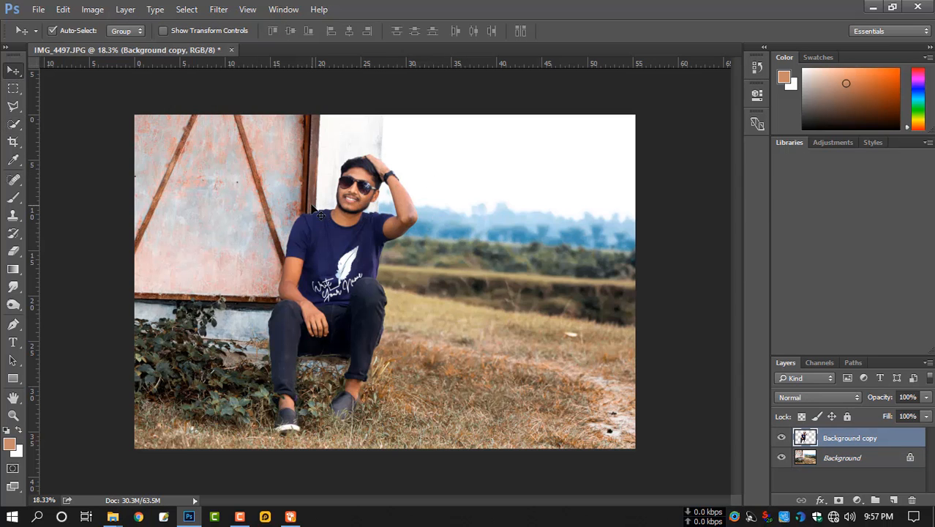
pyautogui.scroll(1, 347, 206)
pyautogui.scroll(6, 345, 205)
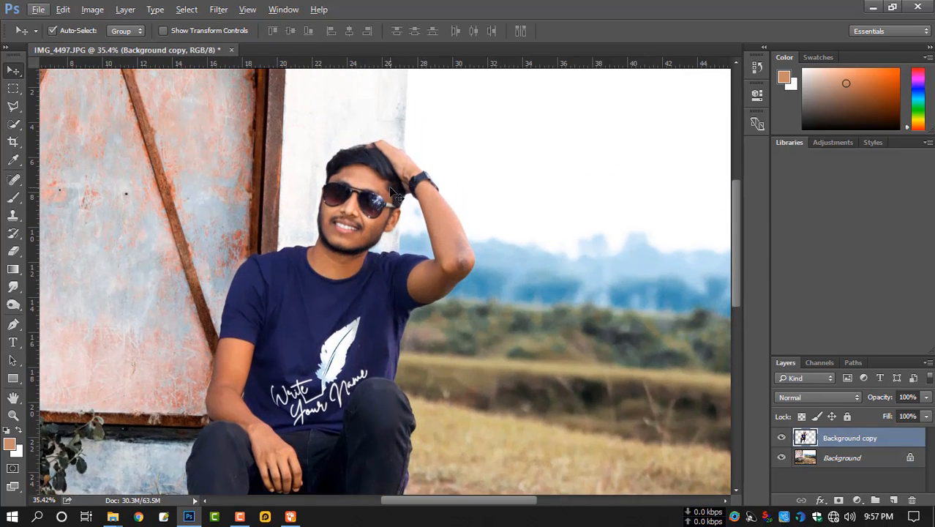
pyautogui.scroll(-1, 395, 199)
pyautogui.press('w')
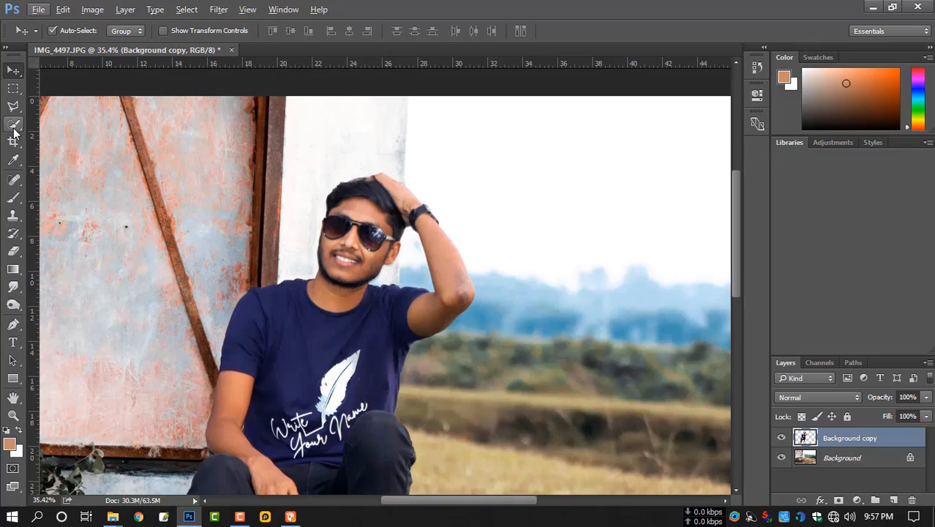
pyautogui.moveTo(390, 213)
pyautogui.mouseDown()
pyautogui.moveTo(363, 186)
pyautogui.moveTo(351, 198)
pyautogui.mouseUp()
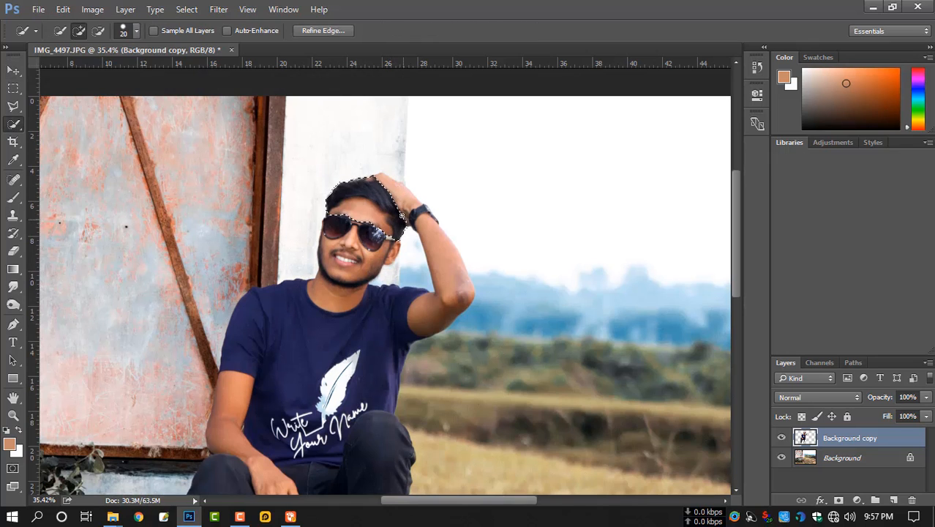
pyautogui.scroll(7, 328, 209)
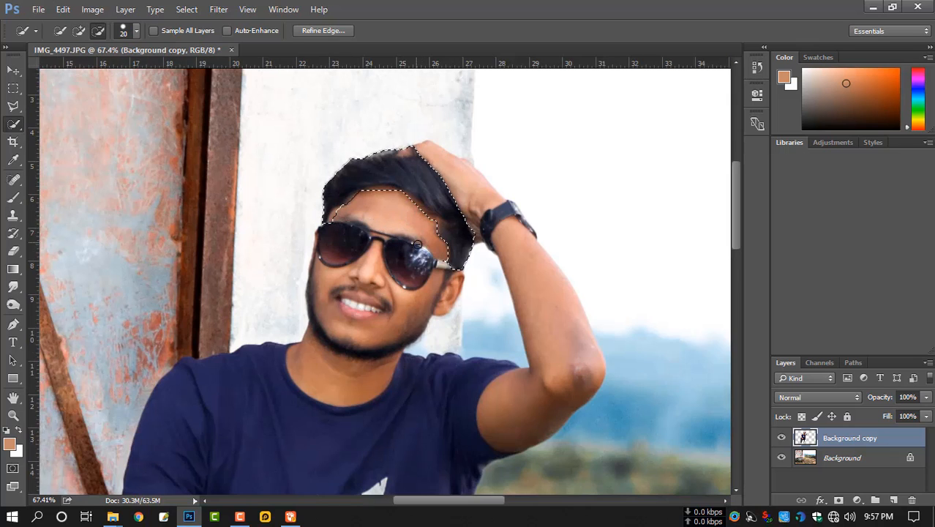
pyautogui.moveTo(417, 244); pyautogui.dragTo(333, 223)
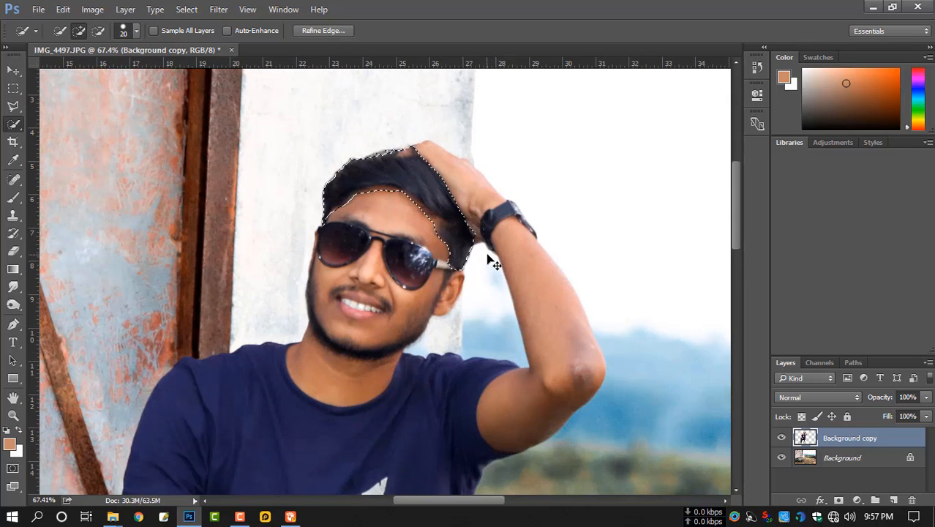
# Step: Copy the selected hair to its own layer and check it by toggling the cutout layer's visibility
pyautogui.hotkey('ctrl', 'j')
pyautogui.click(781, 458)
pyautogui.click(782, 458)
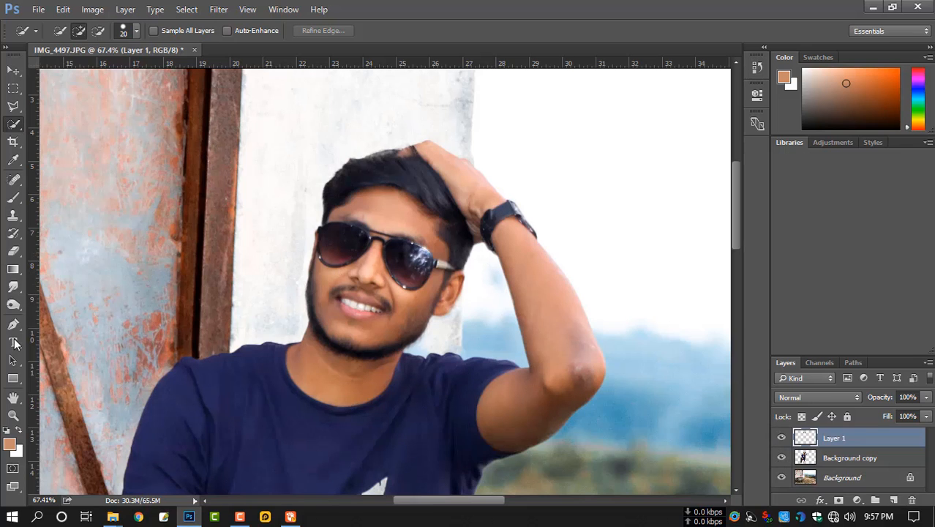
# Step: Set the Smudge tool to a 52 px scattered-dot brush at 55% strength
pyautogui.click(13, 287)
pyautogui.rightClick(424, 242)
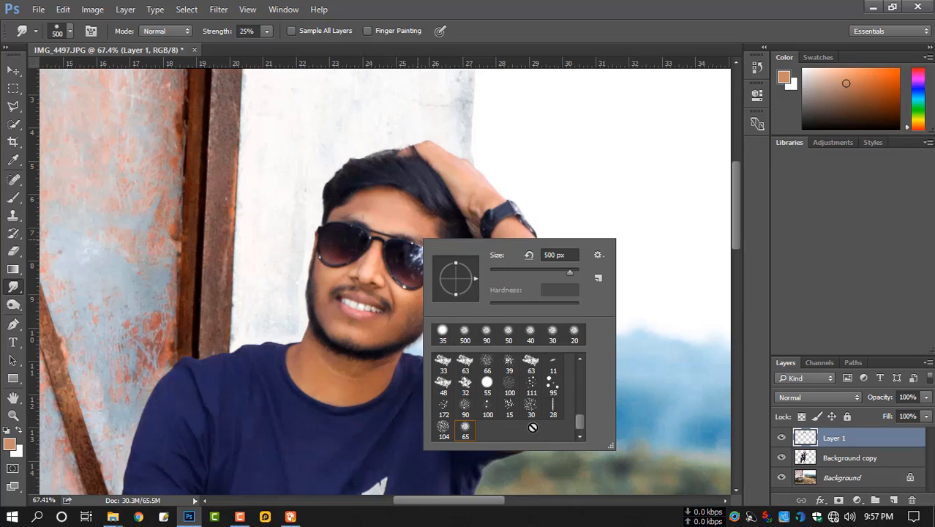
pyautogui.click(444, 408)
pyautogui.moveTo(517, 273)
pyautogui.mouseDown()
pyautogui.moveTo(525, 270)
pyautogui.moveTo(511, 271)
pyautogui.mouseUp()
pyautogui.click(409, 165)
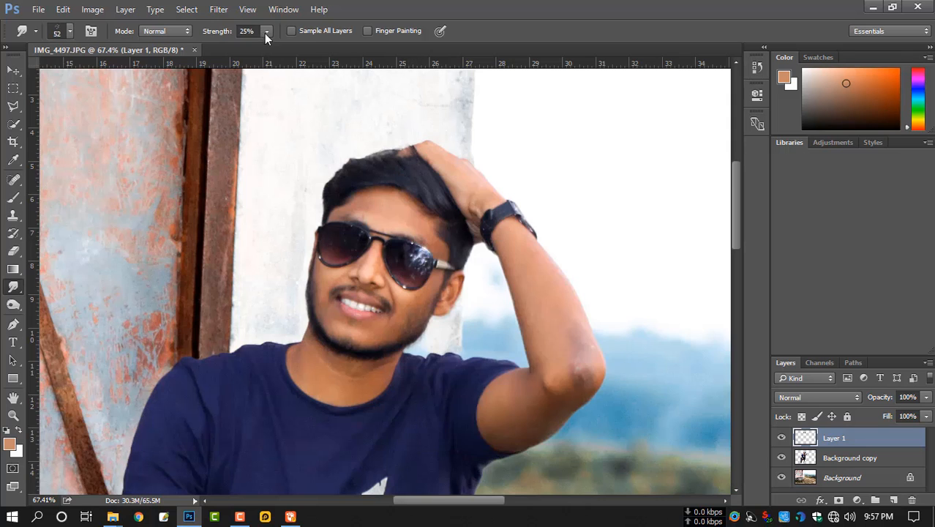
pyautogui.moveTo(267, 33); pyautogui.dragTo(287, 49)
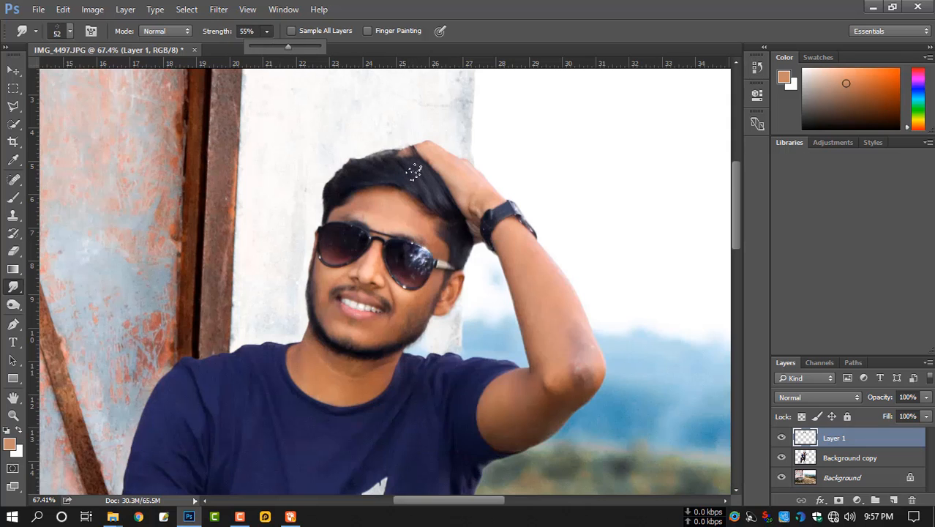
# Step: Smudge the hair outward along its upper edge and beside the wrist on Layer 1, and compare by toggling the layer's visibility
pyautogui.scroll(-2, 414, 171)
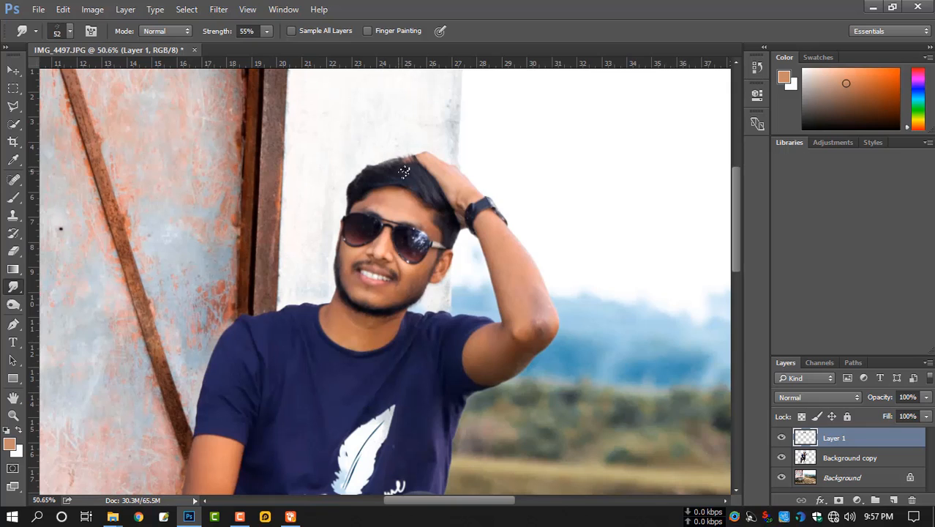
pyautogui.moveTo(405, 172)
pyautogui.mouseDown()
pyautogui.moveTo(382, 151)
pyautogui.moveTo(366, 155)
pyautogui.moveTo(401, 168)
pyautogui.moveTo(367, 152)
pyautogui.moveTo(372, 165)
pyautogui.moveTo(350, 173)
pyautogui.mouseUp()
pyautogui.scroll(-1, 370, 175)
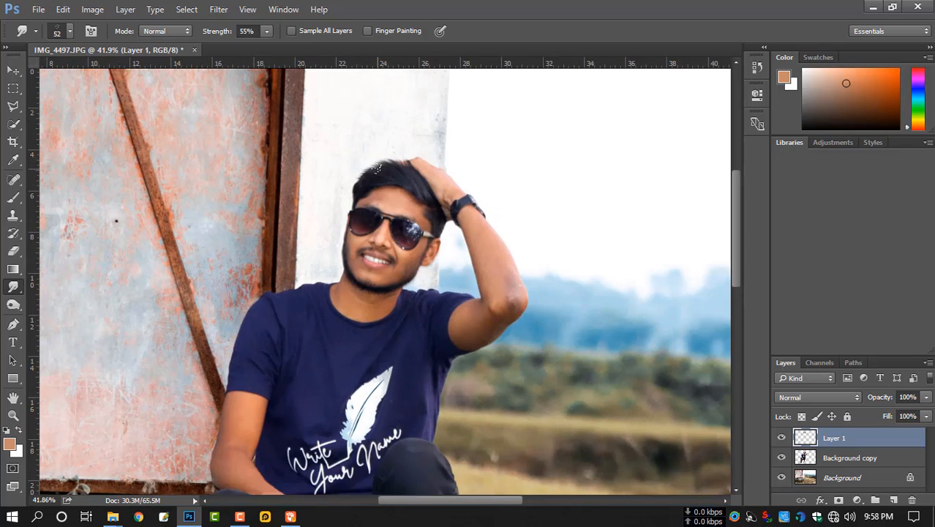
pyautogui.scroll(-1, 358, 188)
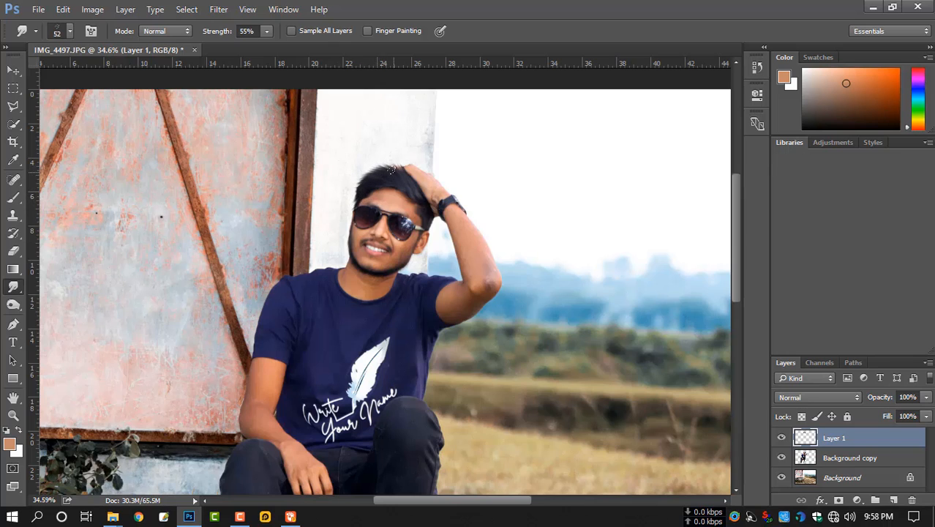
pyautogui.scroll(-1, 396, 177)
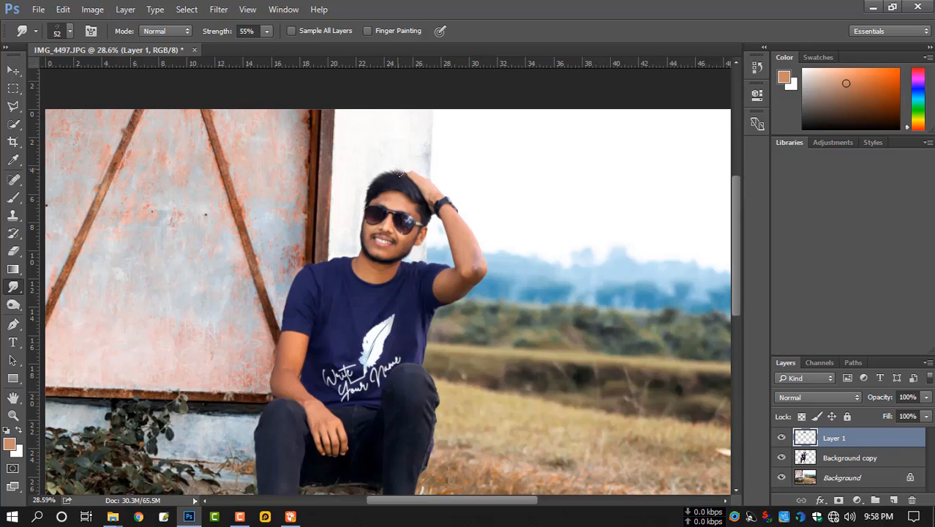
pyautogui.scroll(-1, 432, 198)
pyautogui.scroll(-1, 431, 201)
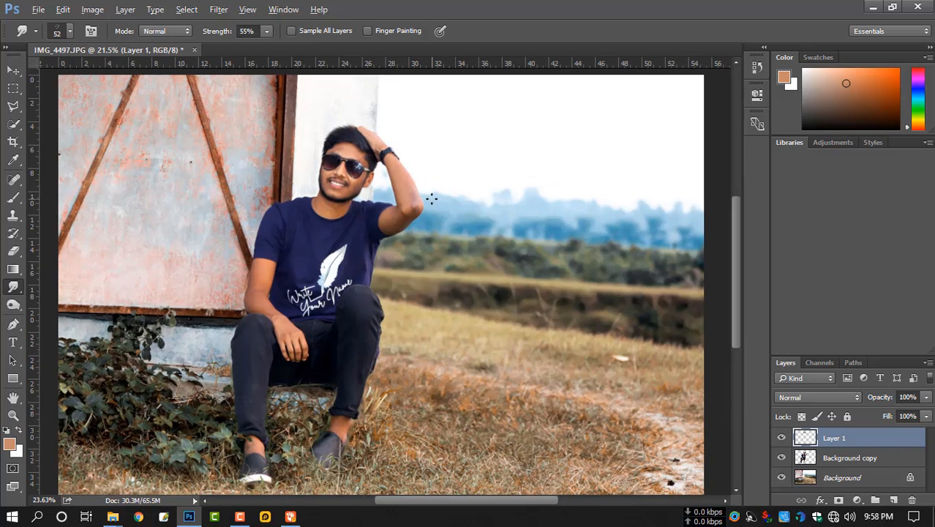
pyautogui.scroll(5, 372, 161)
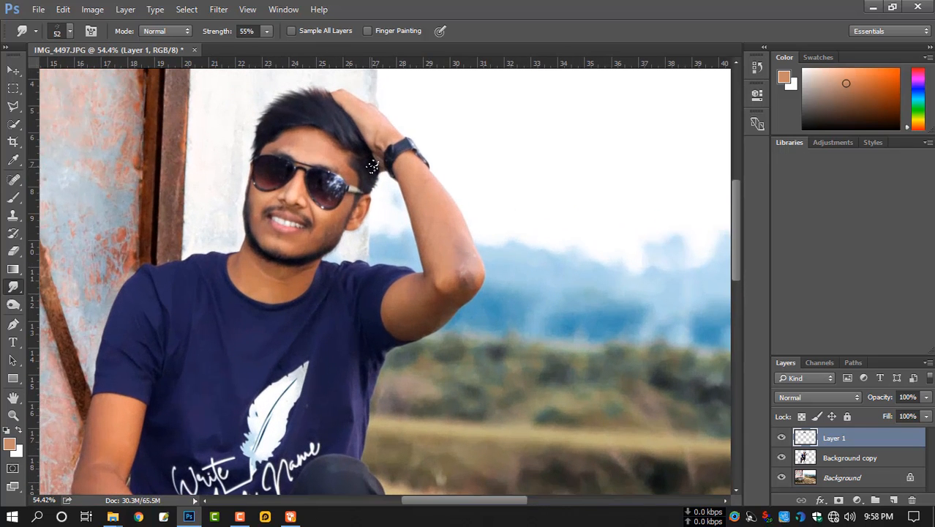
pyautogui.moveTo(372, 166); pyautogui.dragTo(372, 184)
pyautogui.scroll(-5, 577, 395)
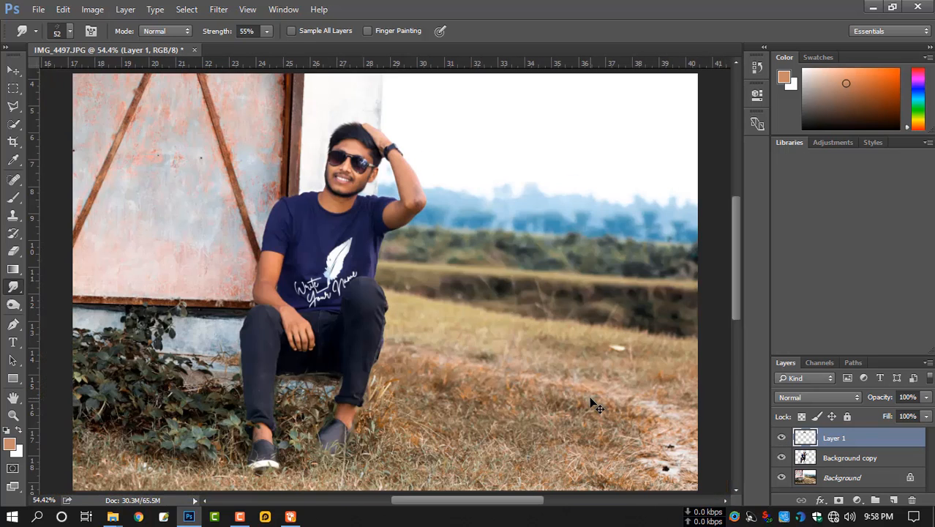
pyautogui.click(781, 439)
pyautogui.click(781, 439)
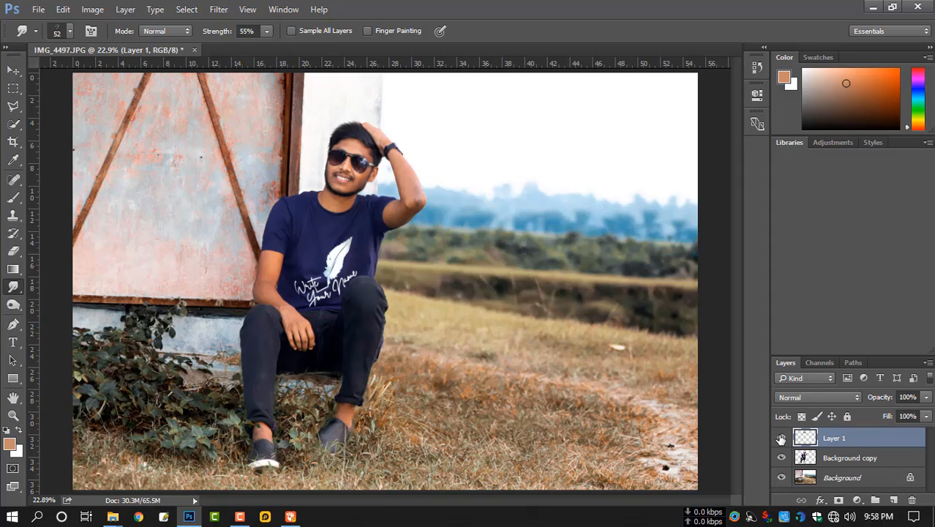
# Step: Apply Color Balance to the Background copy layer, shifting its midtones slightly toward blue
pyautogui.click(828, 459)
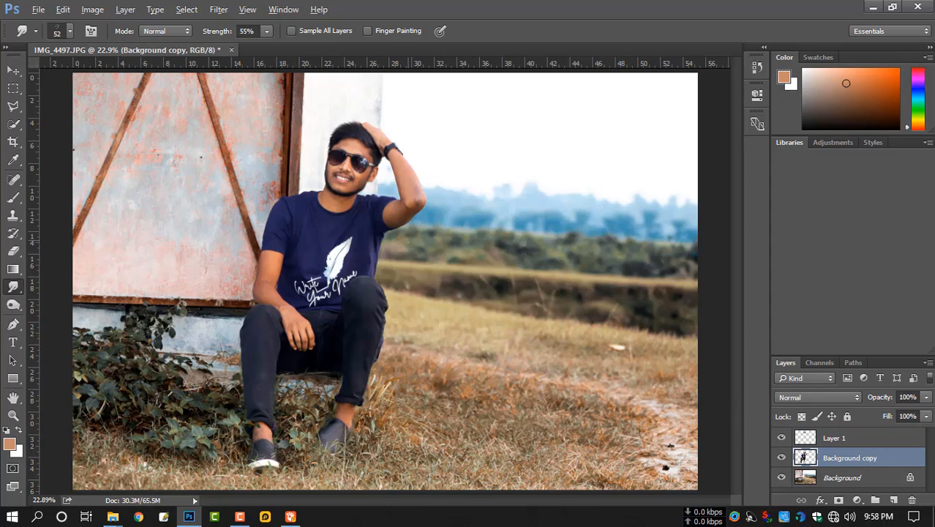
pyautogui.scroll(-1, 408, 240)
pyautogui.hotkey('ctrl', 'b')
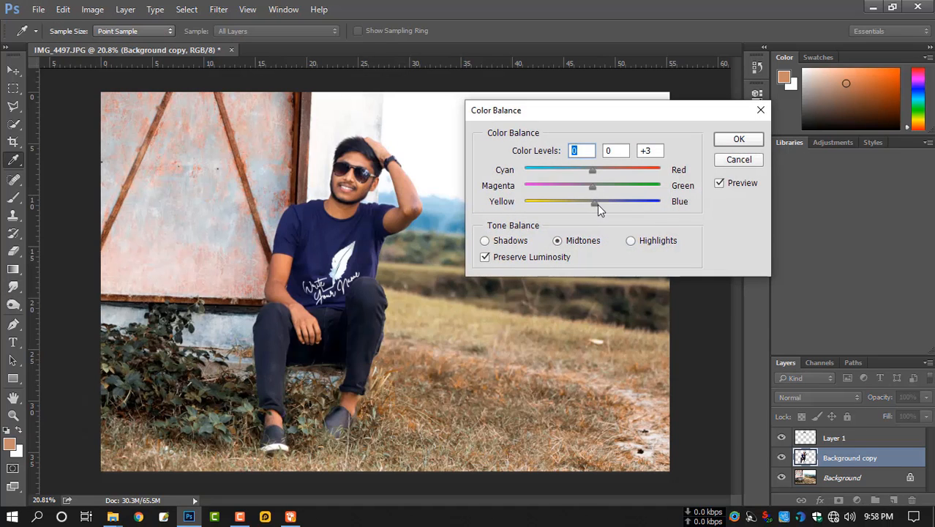
pyautogui.moveTo(597, 204); pyautogui.dragTo(597, 205)
pyautogui.click(740, 143)
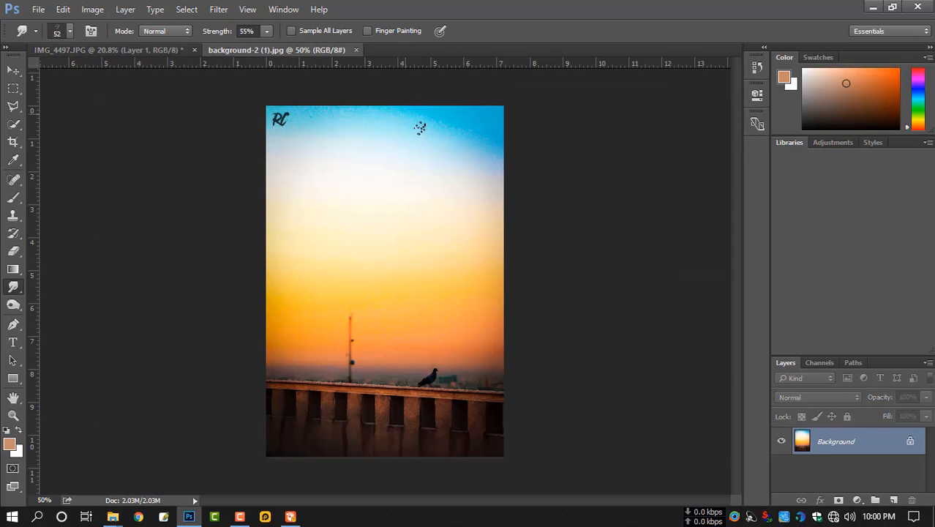
# Step: Outline the RC logo in background-2 (1).jpg with the Polygonal Lasso, remove it with a Content-Aware fill, and deselect
pyautogui.press('l')
pyautogui.click(309, 128)
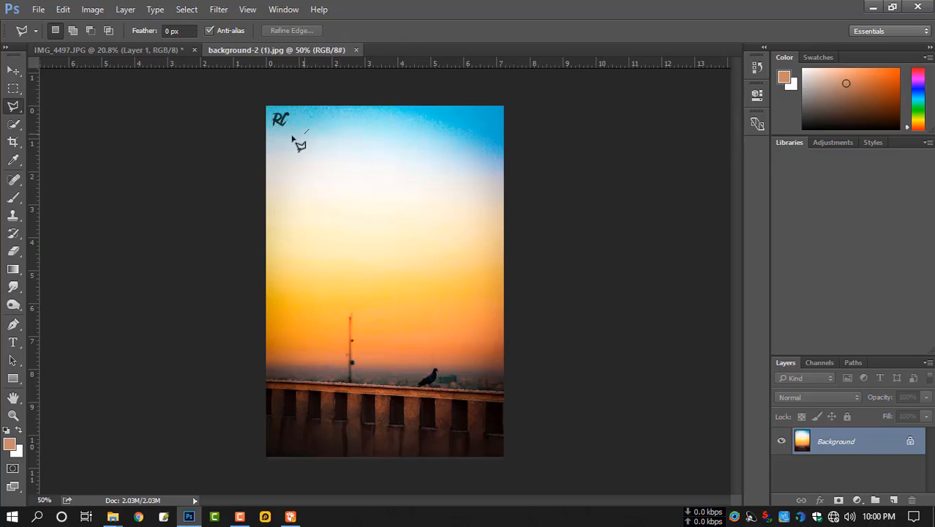
pyautogui.click(285, 134)
pyautogui.click(262, 122)
pyautogui.click(268, 103)
pyautogui.doubleClick(311, 112)
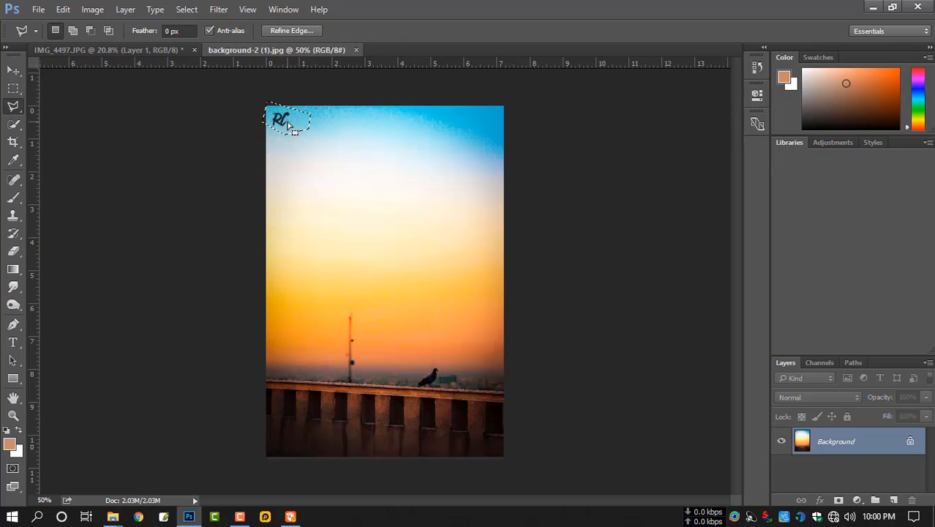
pyautogui.rightClick(287, 124)
pyautogui.click(319, 316)
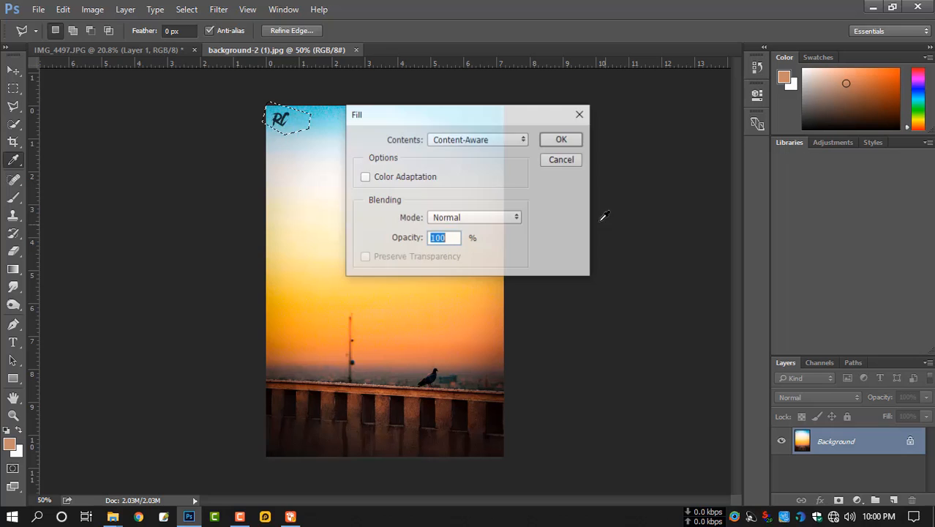
pyautogui.click(563, 139)
pyautogui.hotkey('ctrl', 'd')
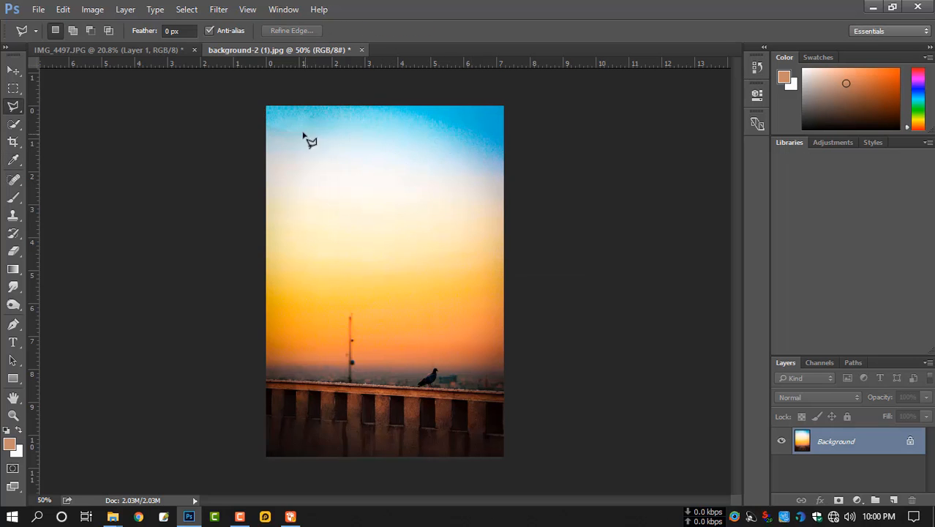
# Step: Select the upper half of the sky with a rectangular marquee and move it into the IMG_4497.JPG document
pyautogui.click(14, 70)
pyautogui.press('m')
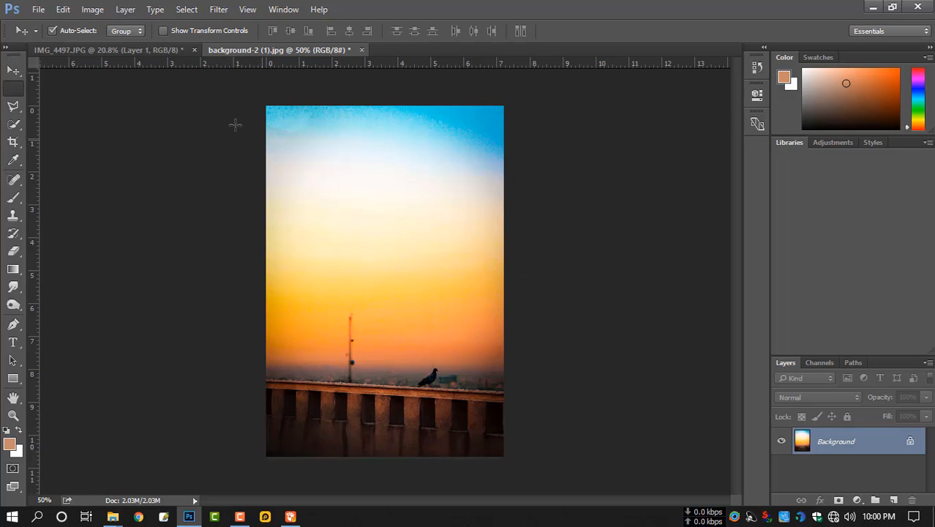
pyautogui.moveTo(240, 93); pyautogui.dragTo(589, 289)
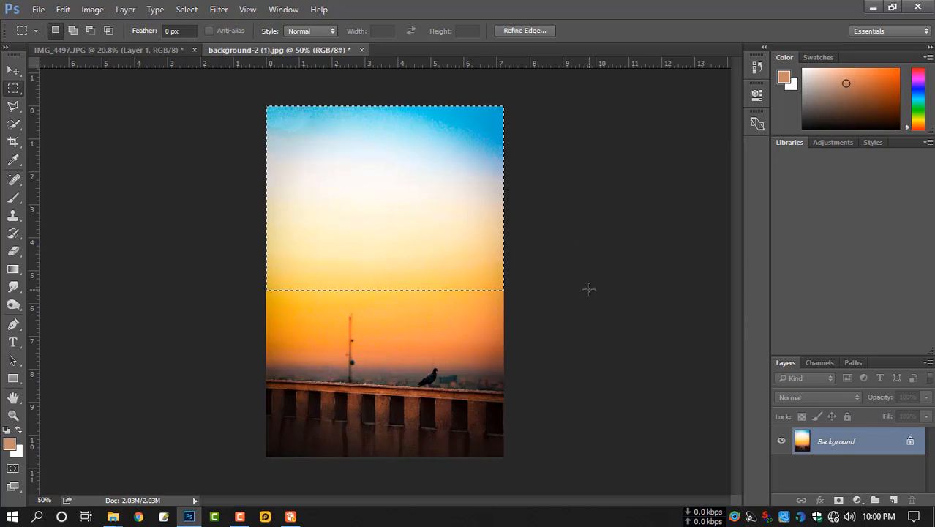
pyautogui.click(13, 70)
pyautogui.moveTo(117, 65); pyautogui.dragTo(496, 239)
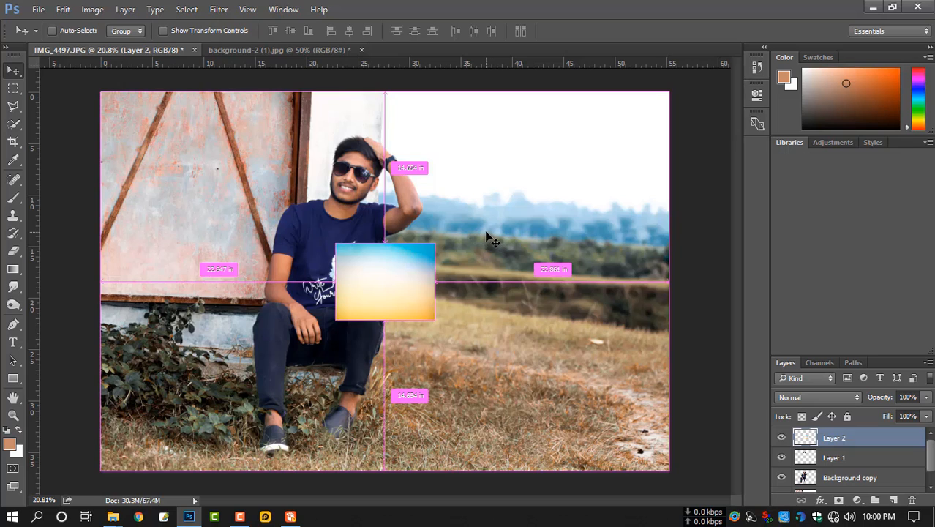
# Step: Scale the sky patch to 287.45% wide and 245.93% high over the background beside the man, and place its layer below Background copy
pyautogui.hotkey('ctrl', 't')
pyautogui.moveTo(416, 285); pyautogui.dragTo(466, 130)
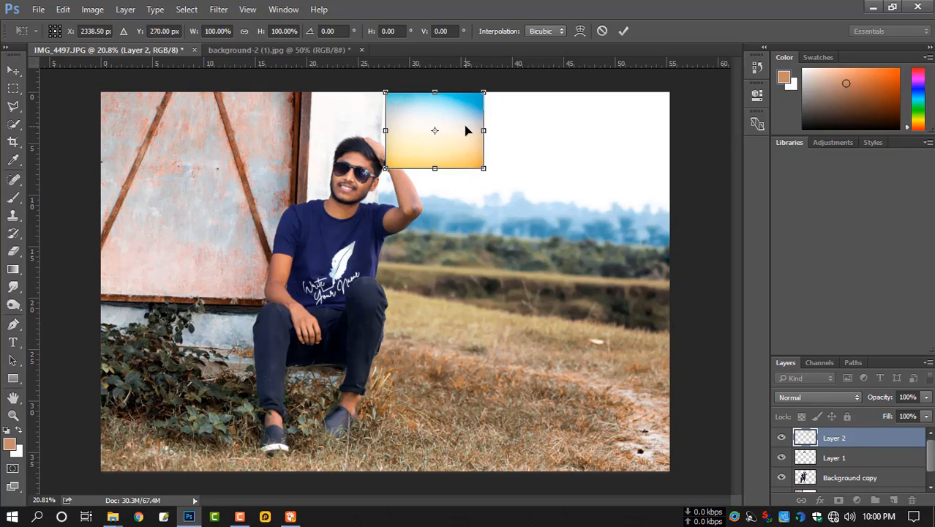
pyautogui.press('Return')
pyautogui.hotkey('ctrl', 't')
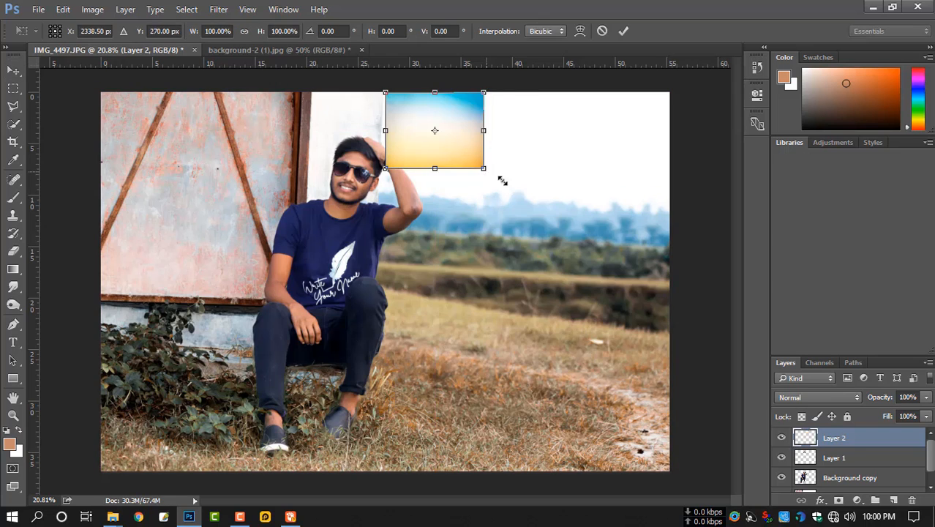
pyautogui.moveTo(502, 181); pyautogui.dragTo(668, 280)
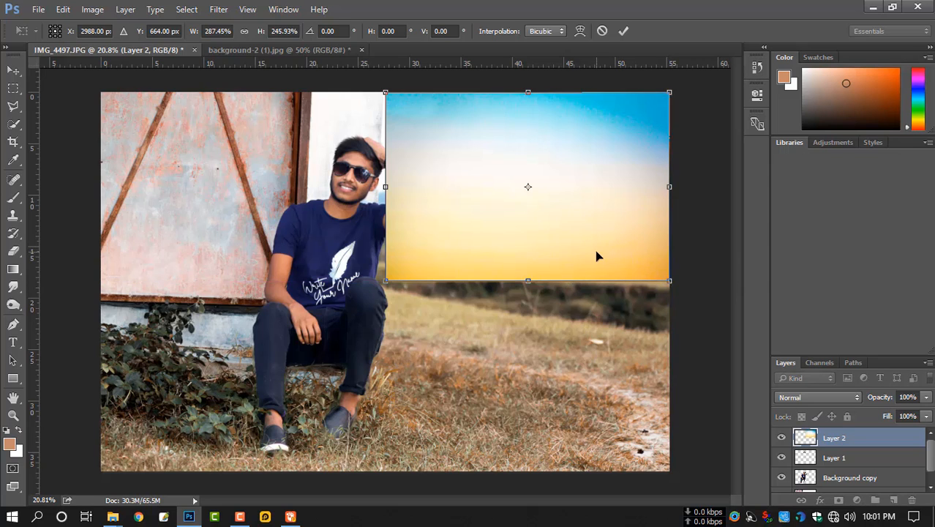
pyautogui.press('Return')
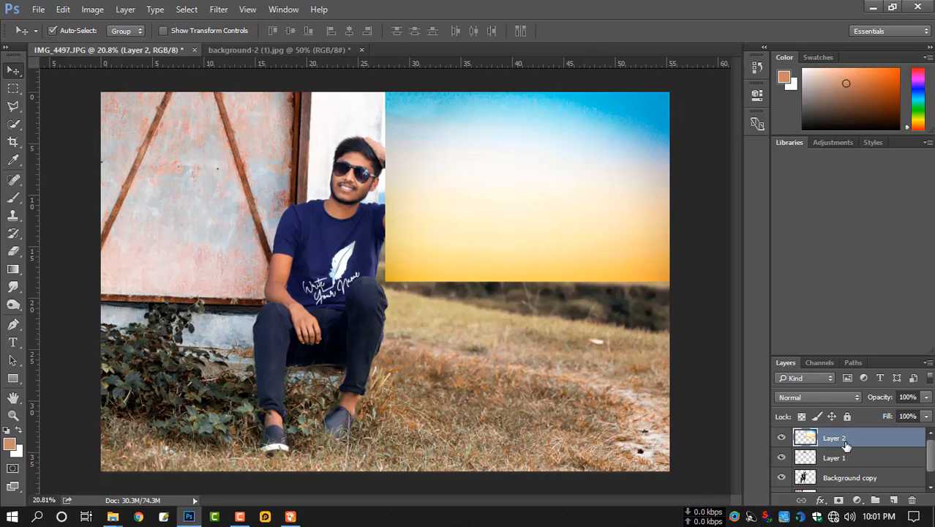
pyautogui.moveTo(846, 445); pyautogui.dragTo(845, 486)
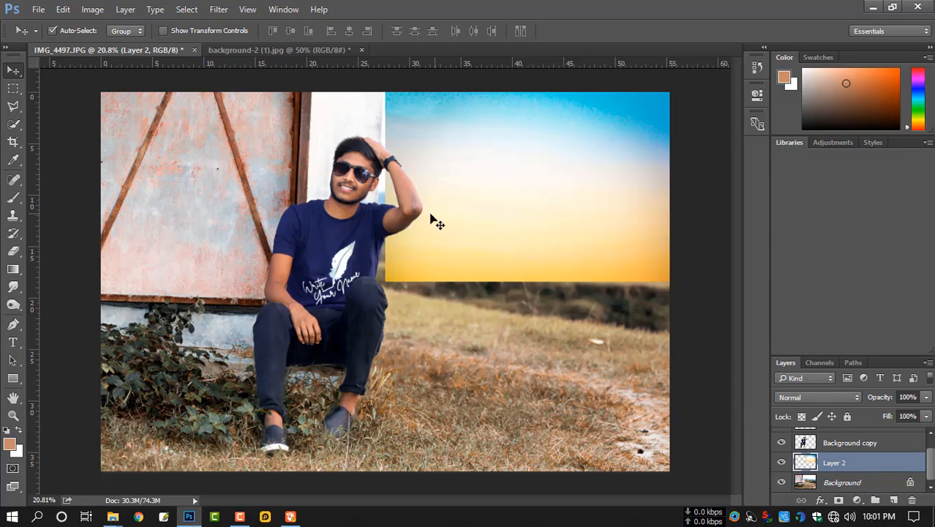
# Step: Widen the sky layer to 104.12% toward the white wall and set its opacity to 59%
pyautogui.hotkey('ctrl', 't')
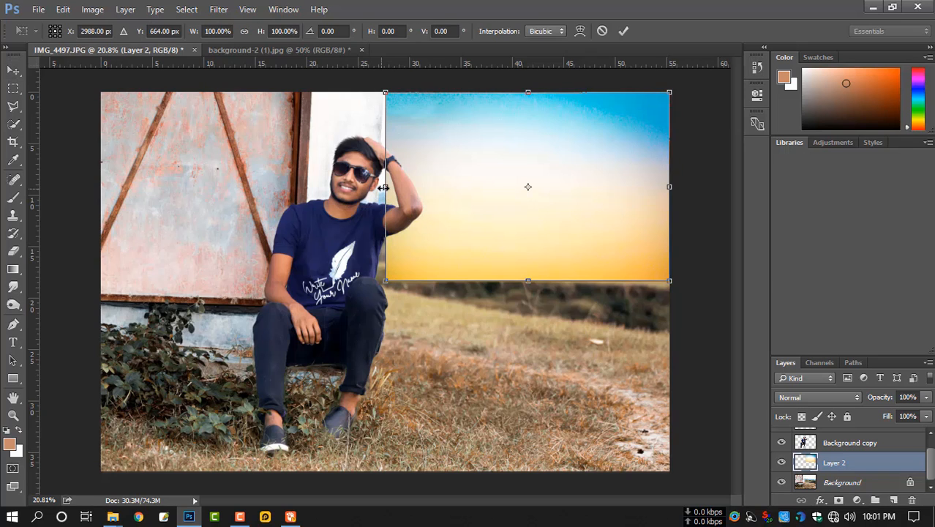
pyautogui.moveTo(385, 187); pyautogui.dragTo(374, 188)
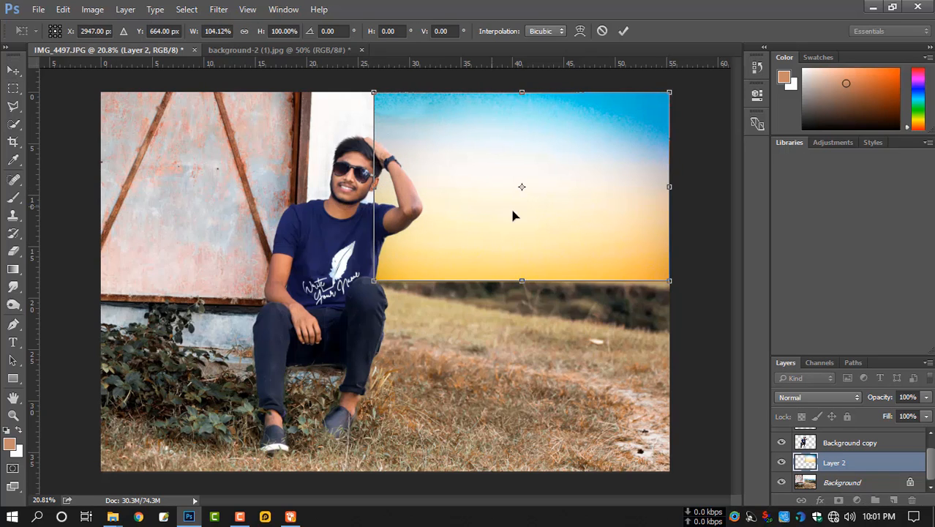
pyautogui.press('Return')
pyautogui.click(926, 398)
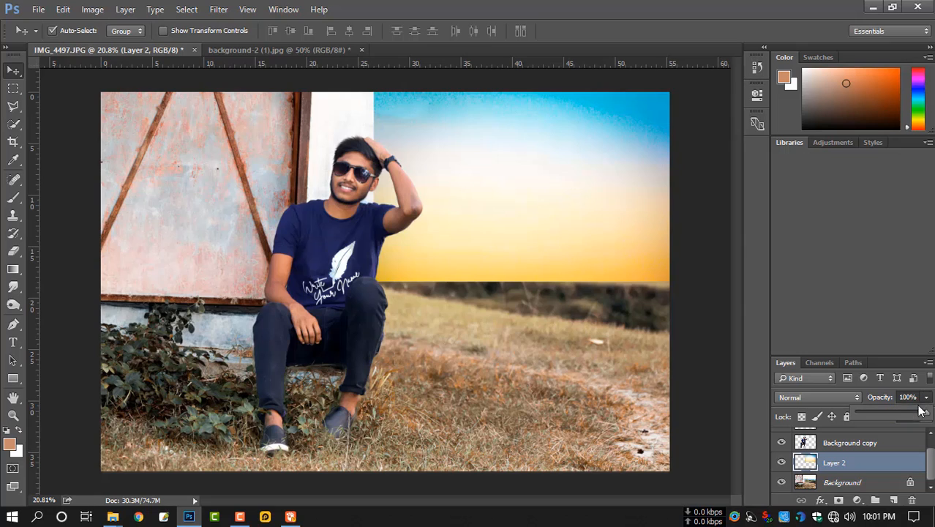
pyautogui.moveTo(929, 416); pyautogui.dragTo(899, 417)
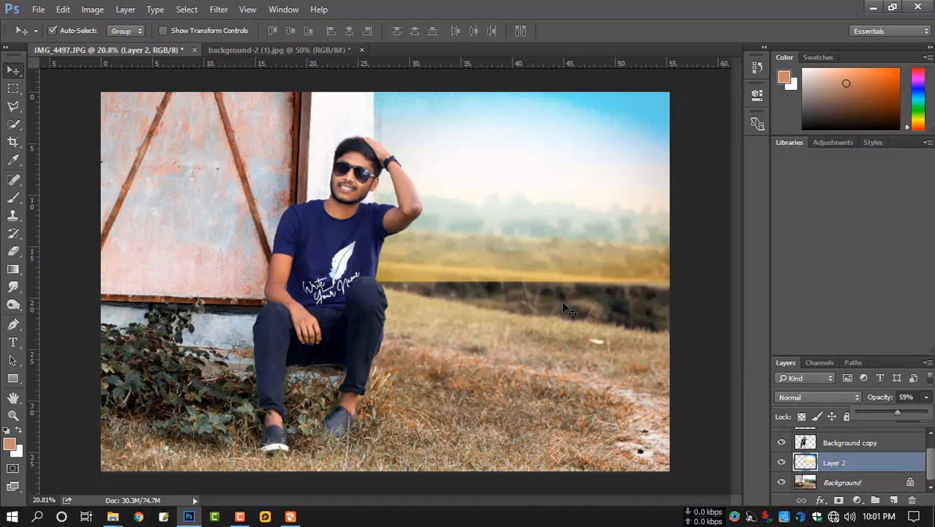
pyautogui.scroll(1, 556, 304)
pyautogui.scroll(1, 534, 304)
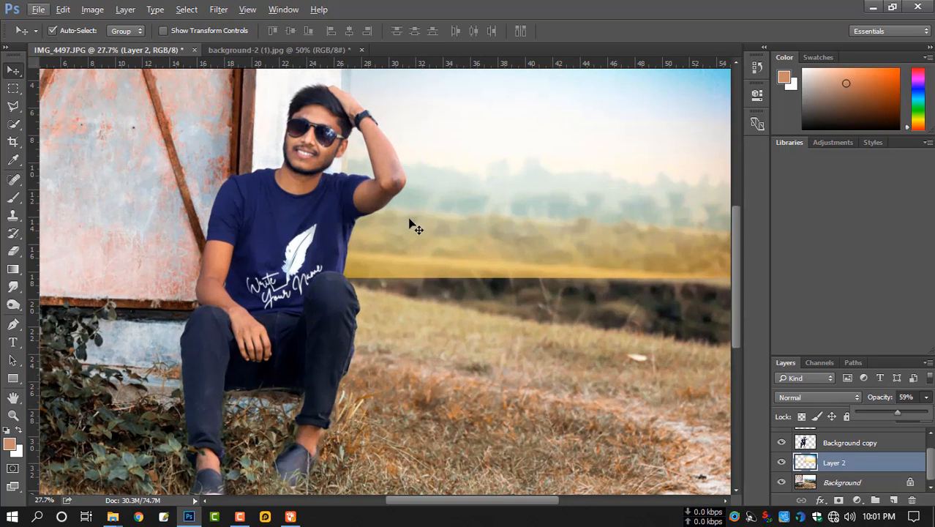
pyautogui.scroll(3, 410, 224)
pyautogui.press('p')
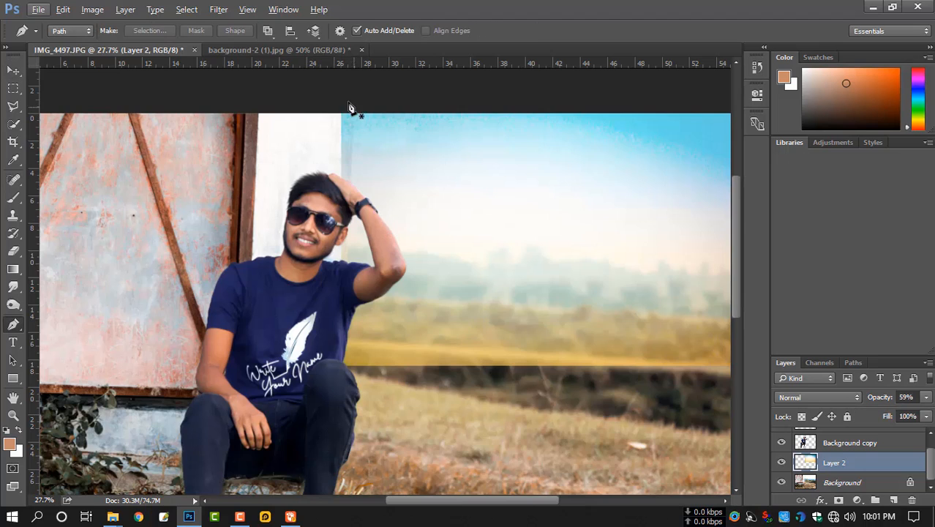
pyautogui.click(342, 249)
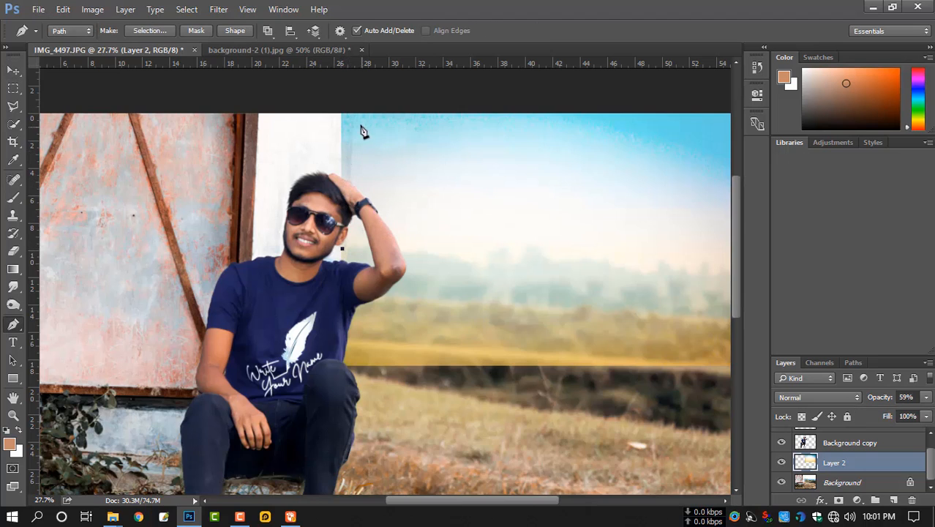
pyautogui.click(354, 111)
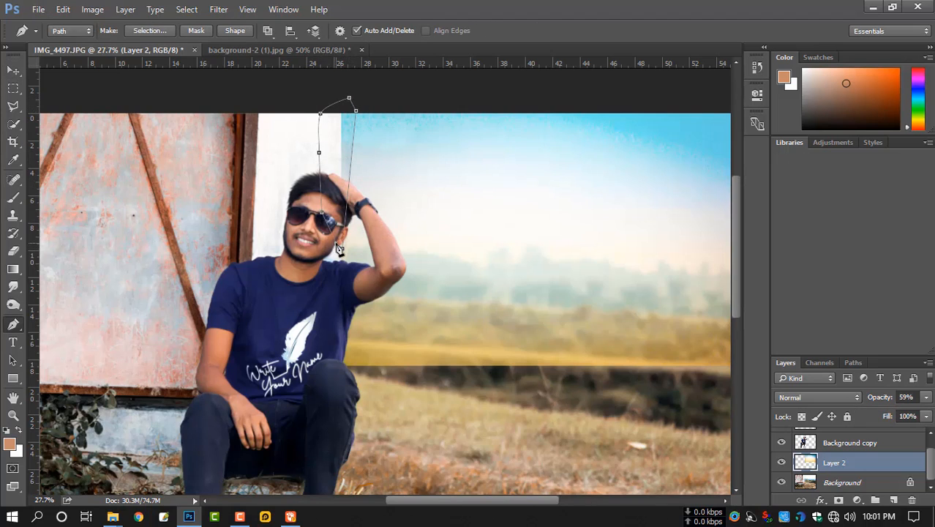
pyautogui.press('Escape')
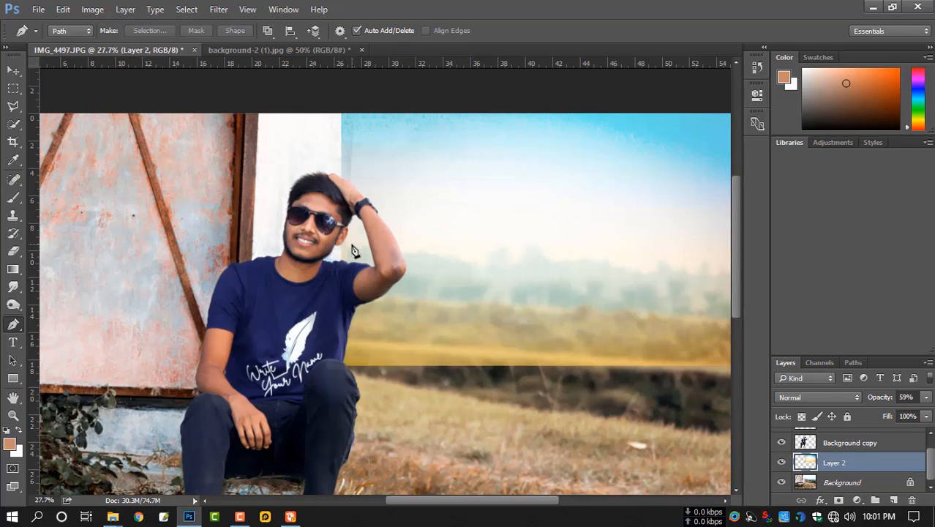
# Step: Delete the sky overlapping the white wall using the pen path, deselect, and set Layer 2's opacity to 100%
pyautogui.hotkey('ctrl', 'Return')
pyautogui.hotkey('ctrl', 'd')
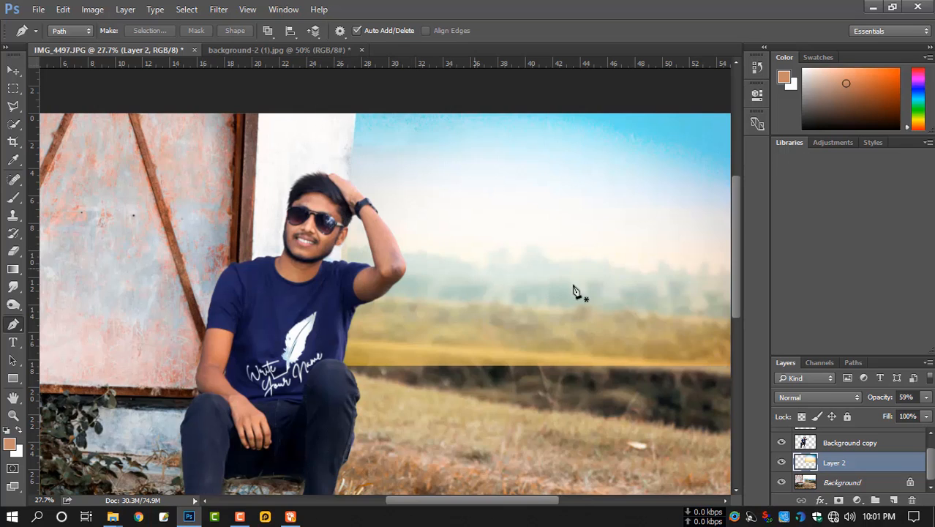
pyautogui.click(927, 398)
pyautogui.moveTo(907, 416); pyautogui.dragTo(928, 415)
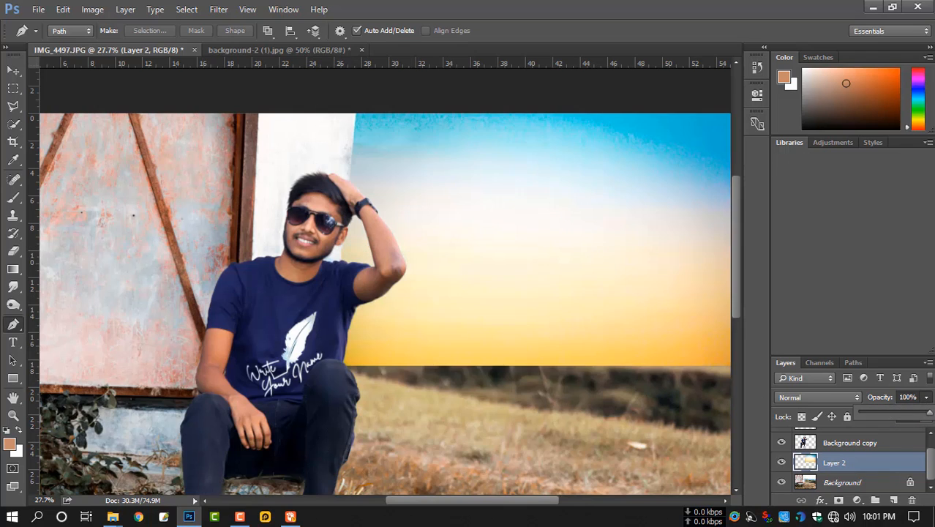
pyautogui.click(825, 460)
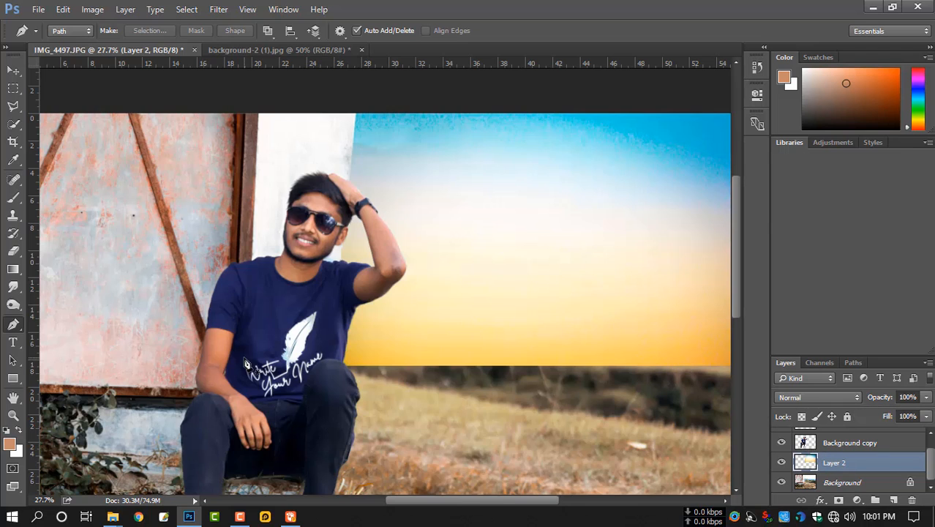
# Step: Add a layer mask to Layer 2 and start fading the sky's lower edge beside the man with a 250 px black brush
pyautogui.click(13, 197)
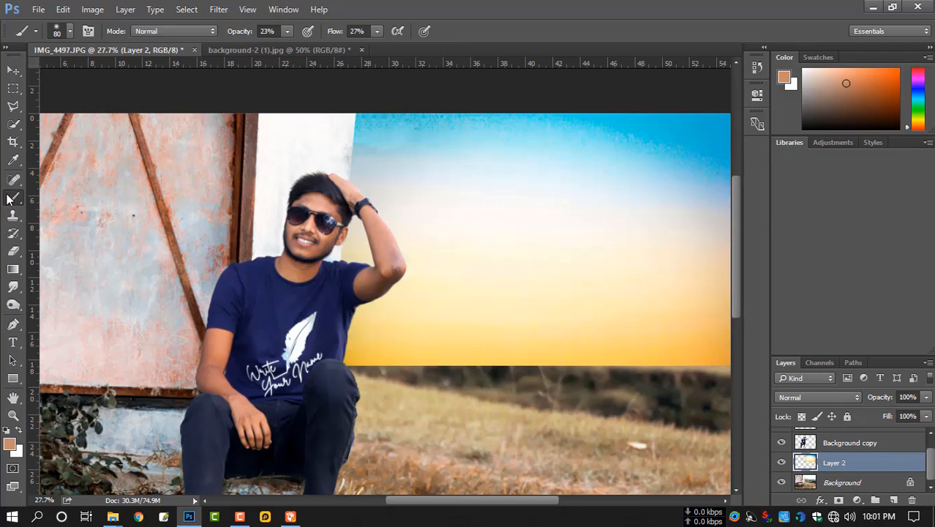
pyautogui.scroll(-1, 391, 262)
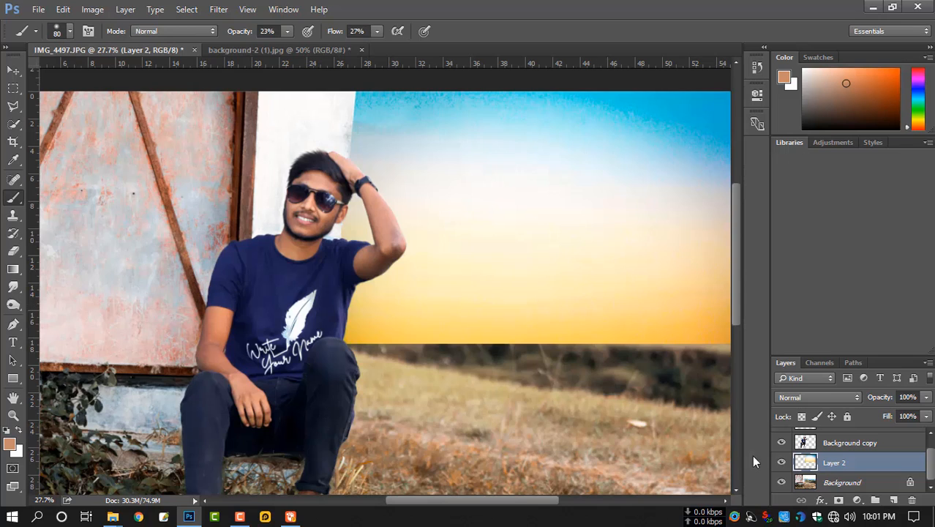
pyautogui.click(839, 500)
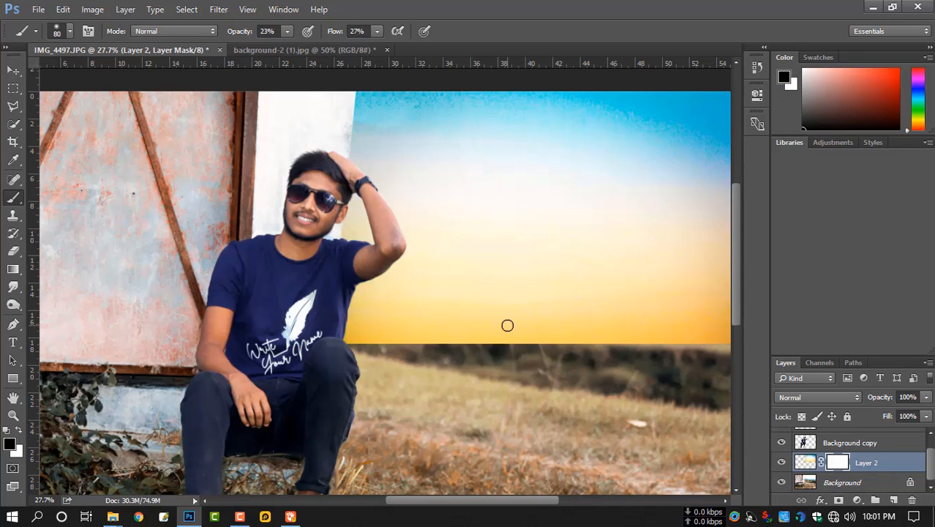
pyautogui.press(']')
pyautogui.press(']')
pyautogui.press(']')
pyautogui.press(']')
pyautogui.press(']')
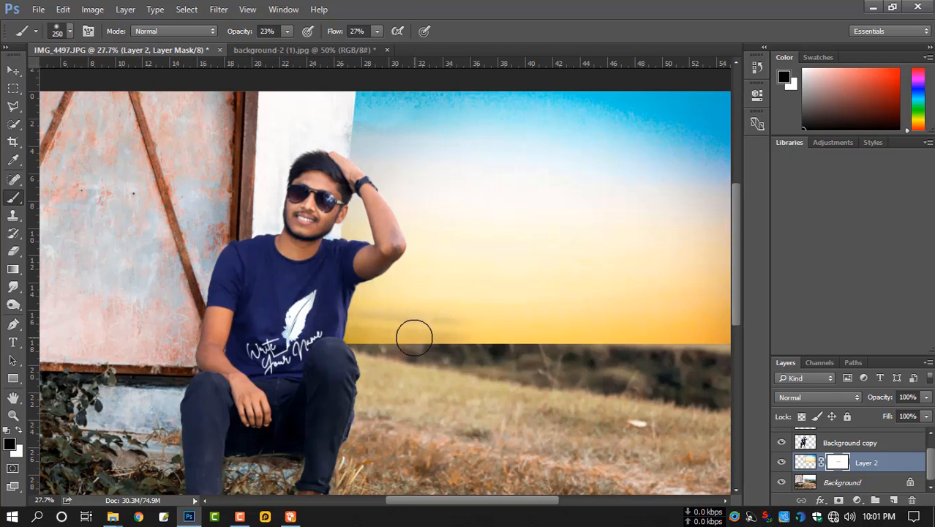
# Step: Mask out the sky's lower edge over the fields and soften its edge at the white wall with a 400 px brush at 78% opacity
pyautogui.press(']')
pyautogui.press(']')
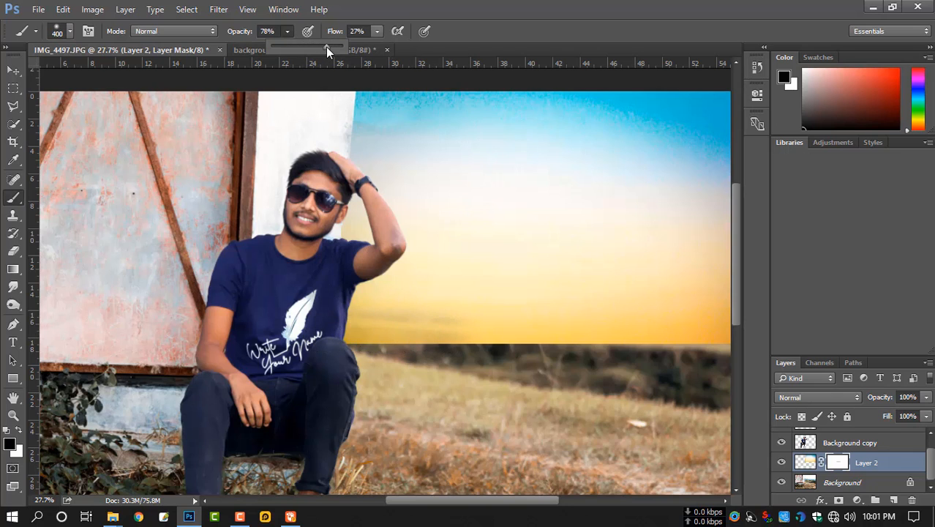
pyautogui.moveTo(382, 318)
pyautogui.mouseDown()
pyautogui.moveTo(596, 336)
pyautogui.moveTo(384, 342)
pyautogui.moveTo(699, 349)
pyautogui.moveTo(460, 356)
pyautogui.moveTo(632, 343)
pyautogui.moveTo(586, 356)
pyautogui.moveTo(393, 367)
pyautogui.moveTo(618, 352)
pyautogui.moveTo(660, 332)
pyautogui.moveTo(725, 325)
pyautogui.moveTo(730, 341)
pyautogui.moveTo(392, 359)
pyautogui.moveTo(333, 348)
pyautogui.moveTo(570, 338)
pyautogui.moveTo(666, 306)
pyautogui.moveTo(714, 239)
pyautogui.moveTo(716, 307)
pyautogui.mouseUp()
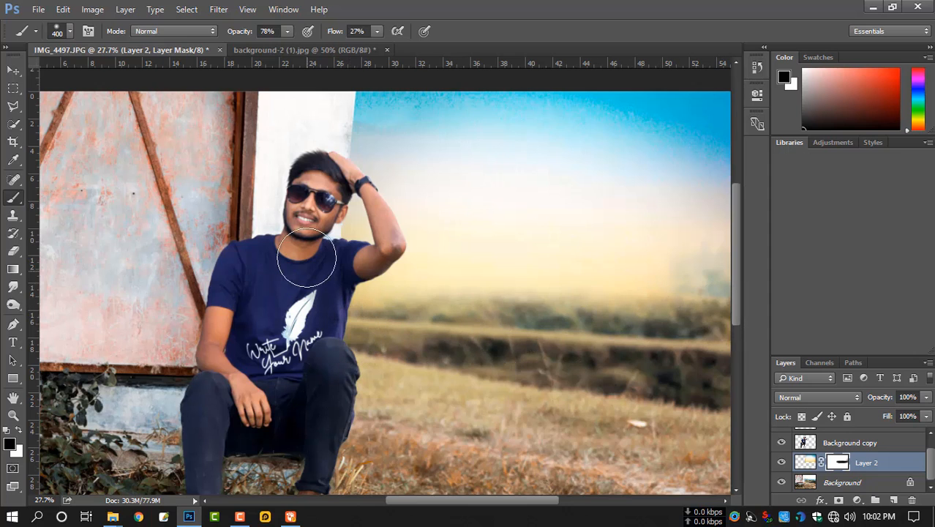
pyautogui.moveTo(341, 101)
pyautogui.mouseDown()
pyautogui.moveTo(331, 122)
pyautogui.moveTo(345, 93)
pyautogui.moveTo(346, 173)
pyautogui.moveTo(320, 190)
pyautogui.moveTo(321, 226)
pyautogui.moveTo(357, 302)
pyautogui.moveTo(342, 242)
pyautogui.mouseUp()
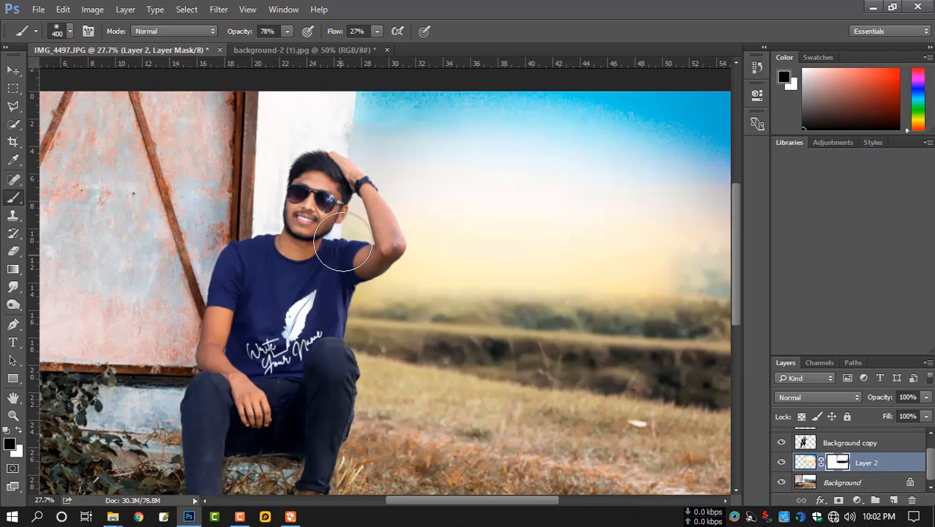
pyautogui.scroll(-4, 614, 307)
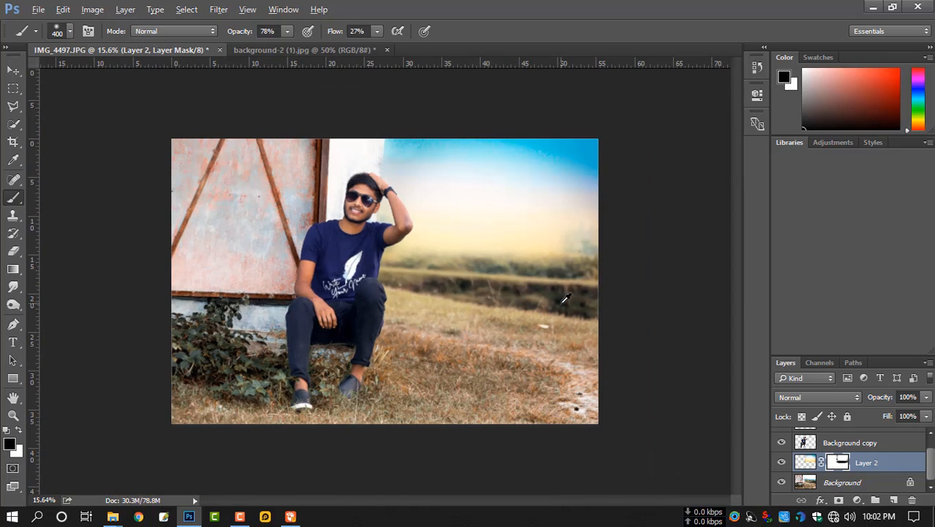
pyautogui.scroll(1, 545, 293)
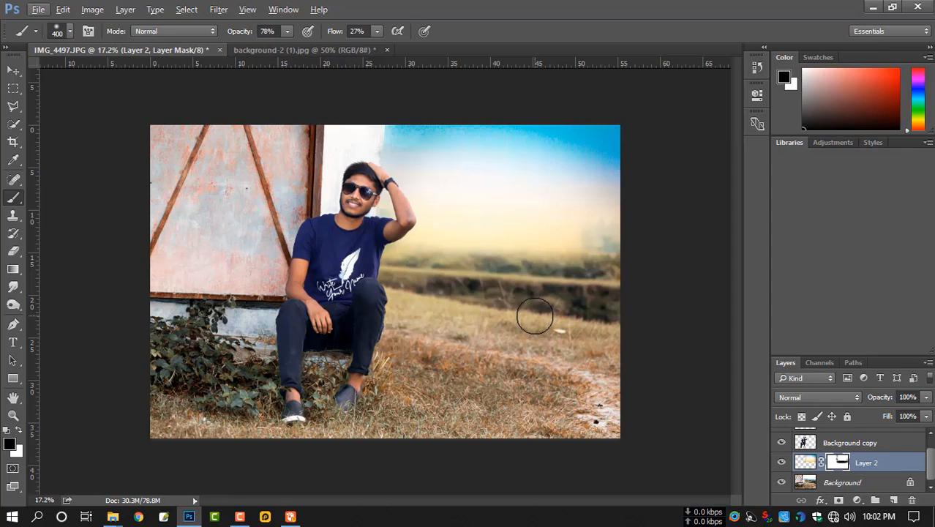
# Step: Compare the sky blend with Layer 2's mask disabled and enabled
pyautogui.rightClick(840, 462)
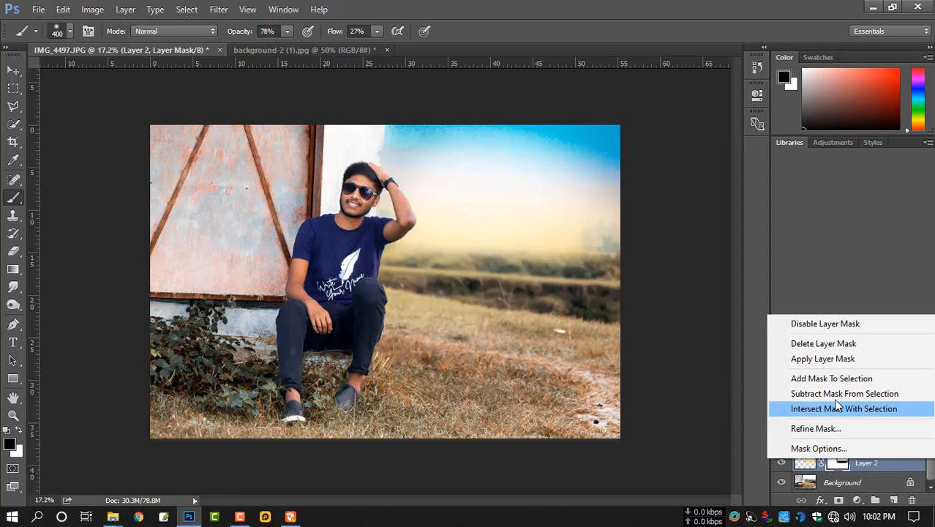
pyautogui.click(842, 324)
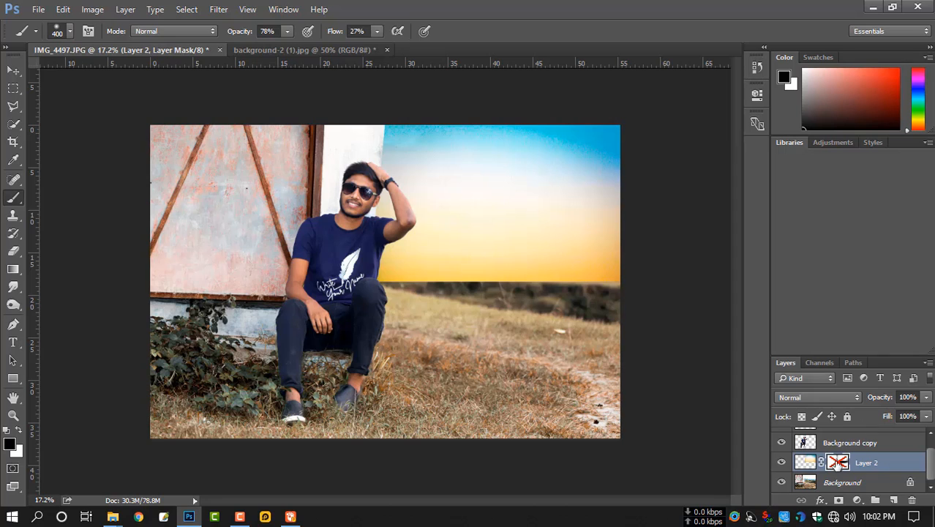
pyautogui.rightClick(838, 464)
pyautogui.click(842, 324)
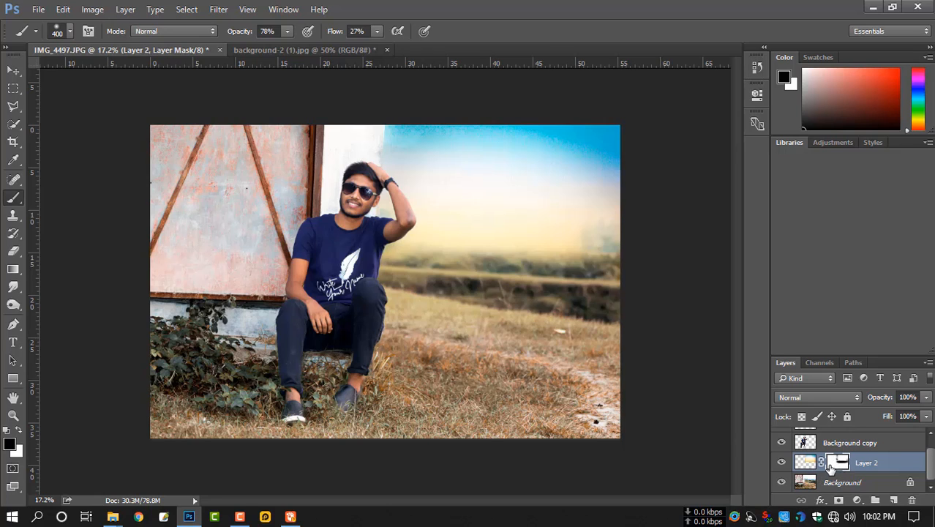
# Step: Merge Layer 1, Background copy and Layer 2 down into the Background, applying Layer 2's mask
pyautogui.scroll(1, 831, 466)
pyautogui.click(839, 438)
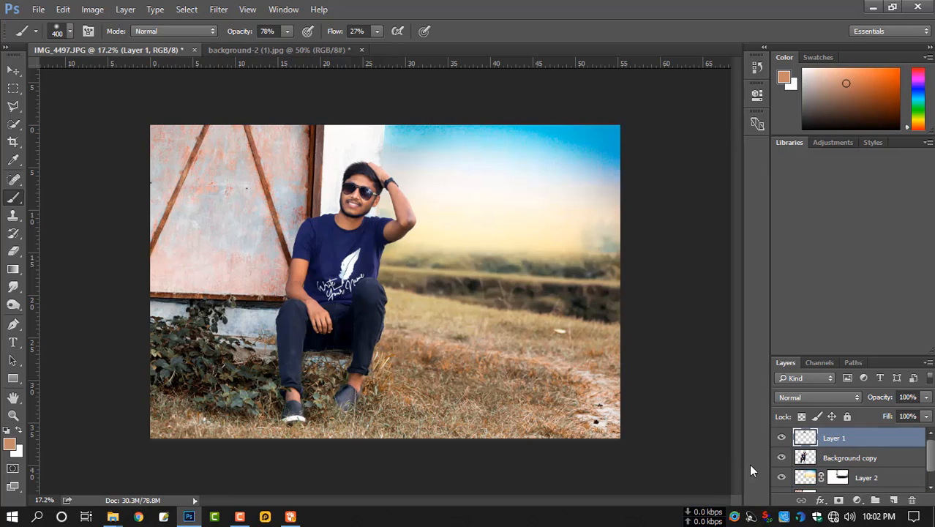
pyautogui.hotkey('ctrl', 'e')
pyautogui.hotkey('ctrl', 'e')
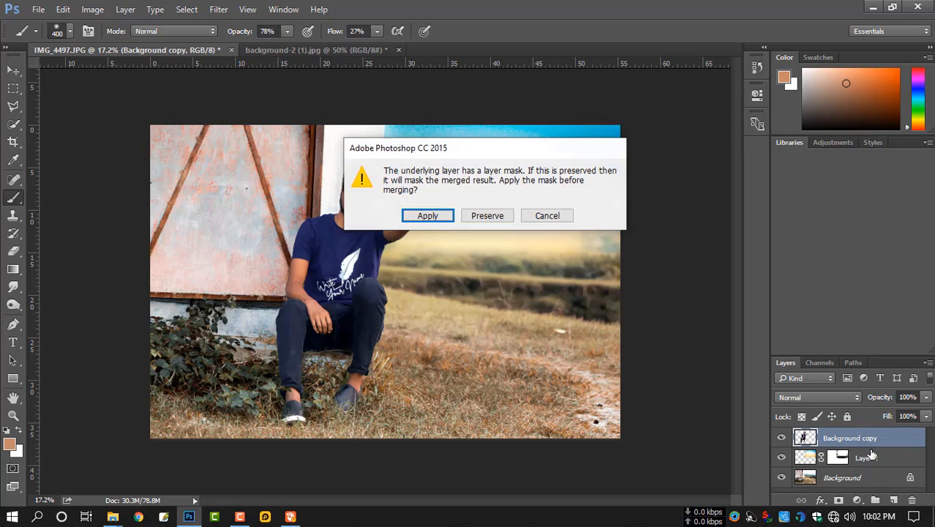
pyautogui.click(428, 215)
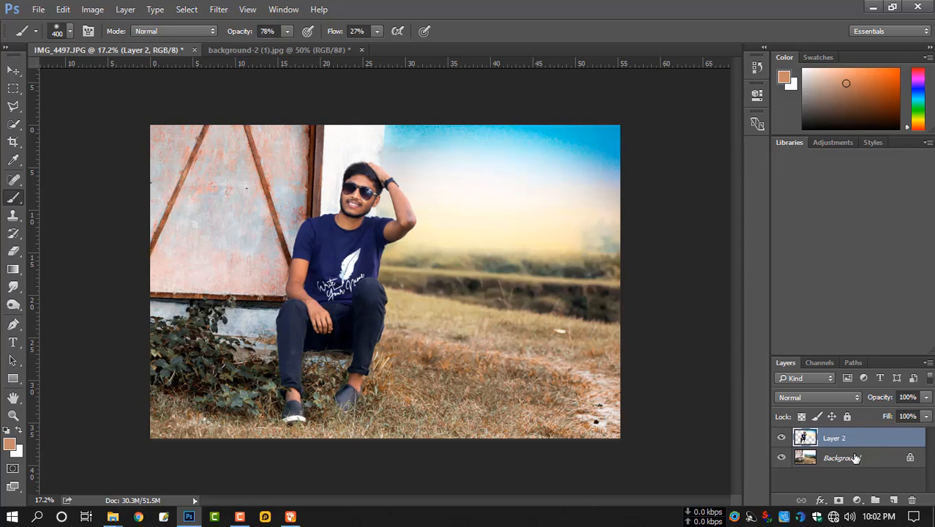
pyautogui.hotkey('ctrl', 'e')
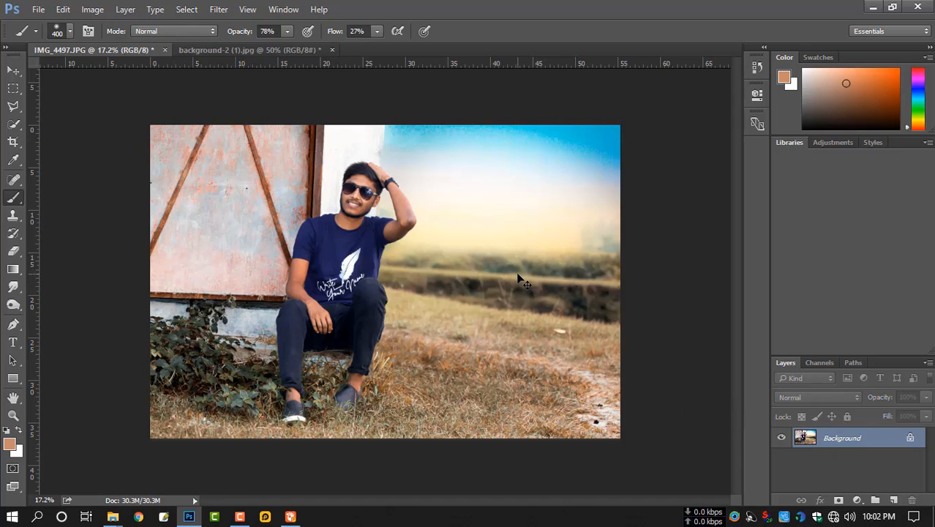
# Step: In the Camera Raw filter, set Highlights to +10, Shadows to +8, Whites to -9 and Blacks to -15
pyautogui.hotkey('ctrl', 'shift', 'a')
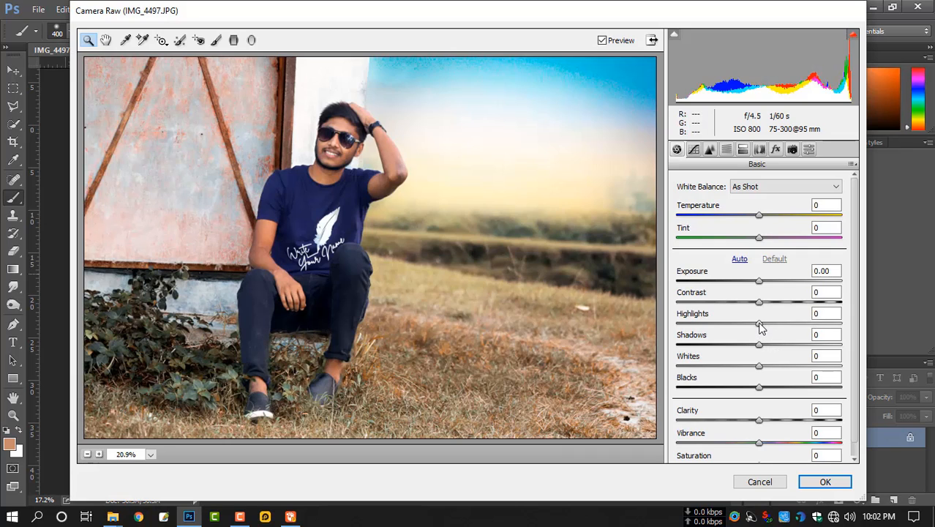
pyautogui.moveTo(761, 329); pyautogui.dragTo(746, 393)
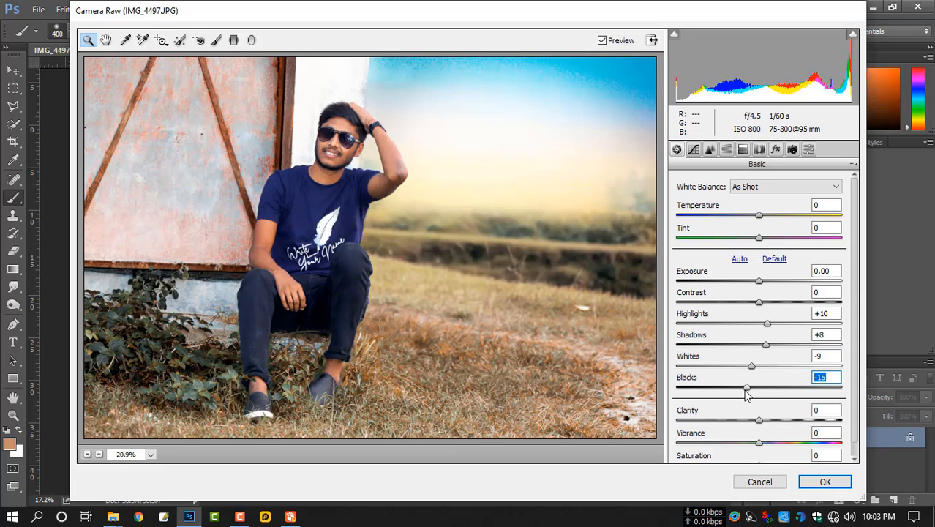
# Step: Set the HSL saturation of Yellows to +8, Greens to +70, Aquas to -7 and Blues to +78
pyautogui.click(727, 150)
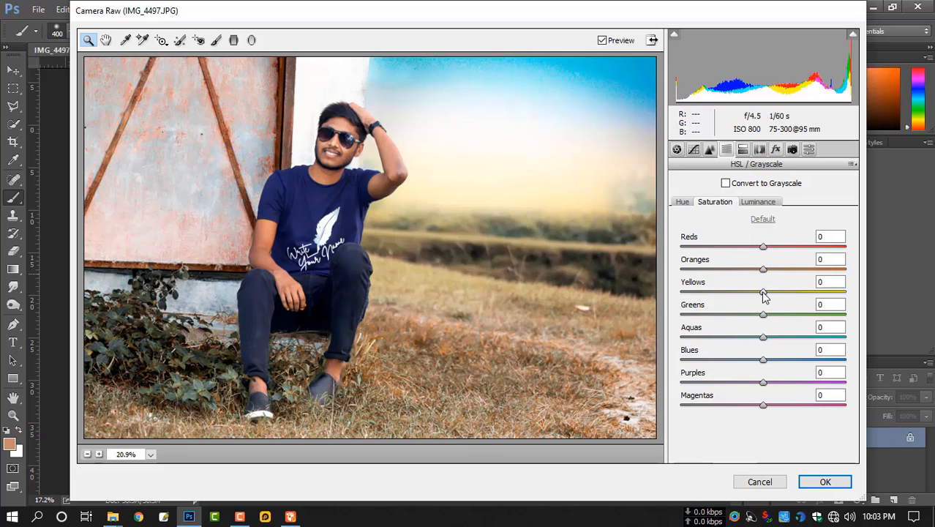
pyautogui.moveTo(763, 293); pyautogui.dragTo(822, 319)
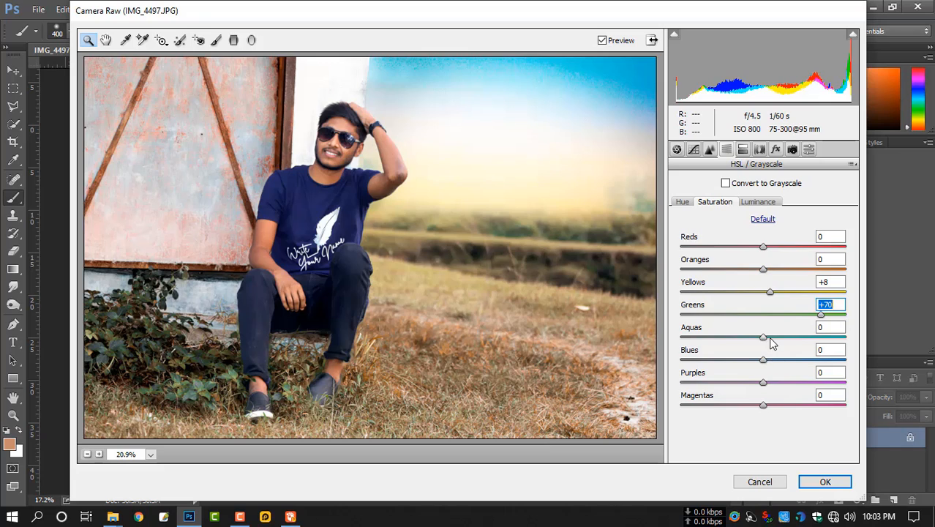
pyautogui.moveTo(763, 344); pyautogui.dragTo(828, 364)
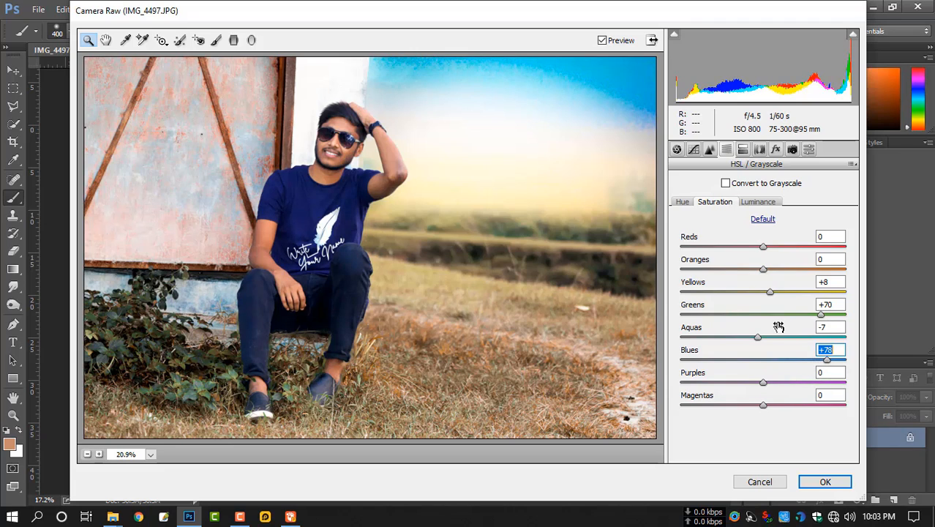
# Step: Shift the HSL hue of Greens to -93 and Blues to -9, keeping Aquas at 0
pyautogui.click(684, 202)
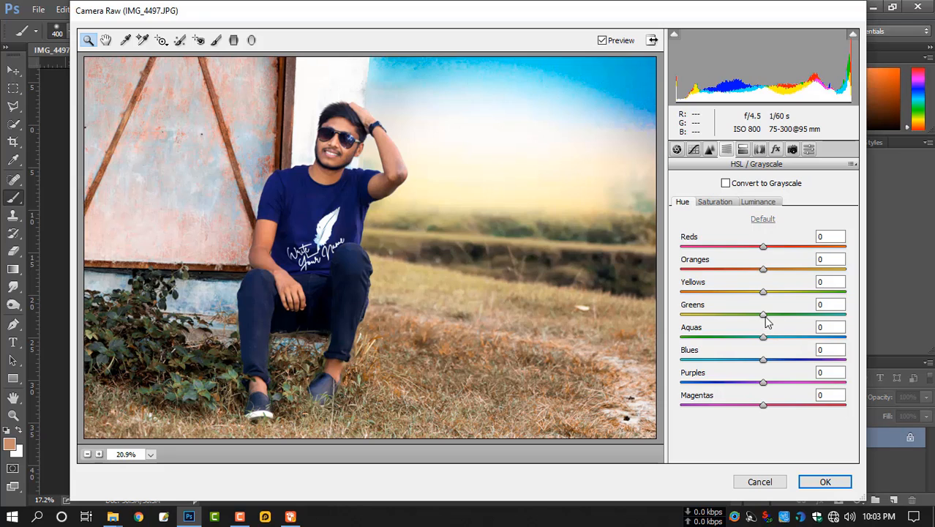
pyautogui.moveTo(764, 317); pyautogui.dragTo(692, 335)
pyautogui.moveTo(764, 337); pyautogui.dragTo(786, 336)
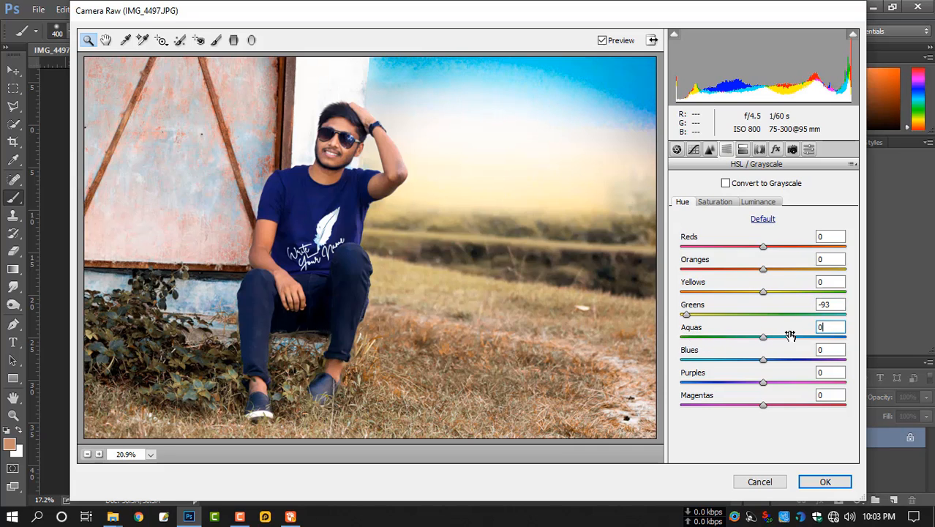
pyautogui.write('0')
pyautogui.moveTo(768, 366)
pyautogui.mouseDown()
pyautogui.moveTo(786, 361)
pyautogui.moveTo(759, 368)
pyautogui.mouseUp()
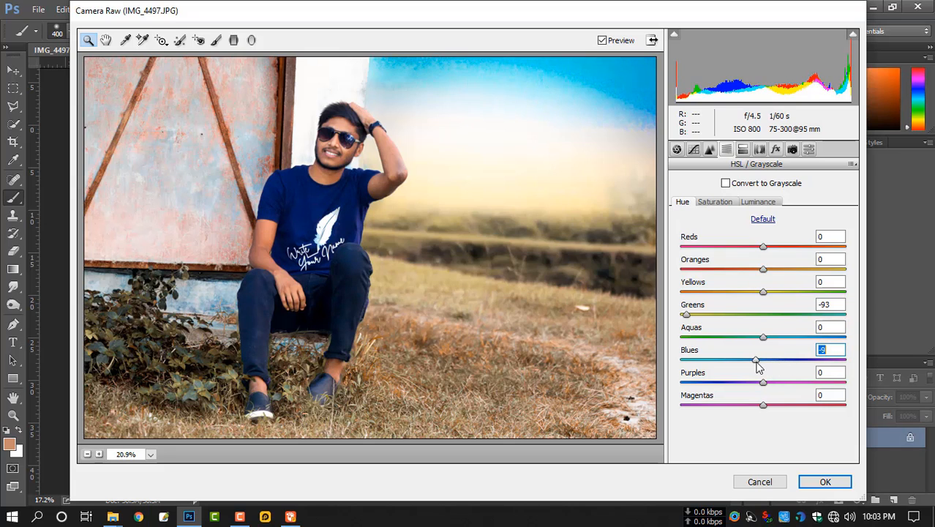
# Step: Set the HSL luminance of Greens to -13 and apply the Camera Raw adjustments
pyautogui.click(758, 202)
pyautogui.moveTo(767, 340); pyautogui.dragTo(753, 317)
pyautogui.doubleClick(778, 337)
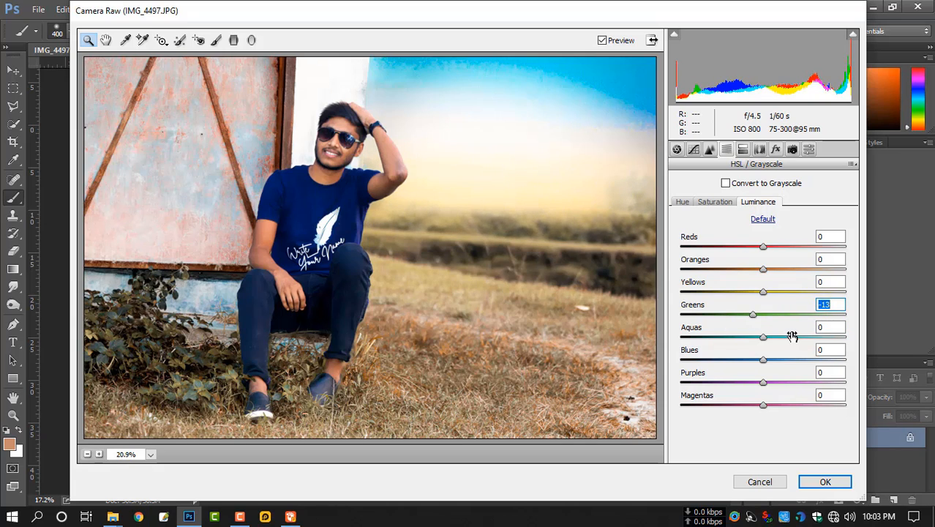
pyautogui.click(825, 482)
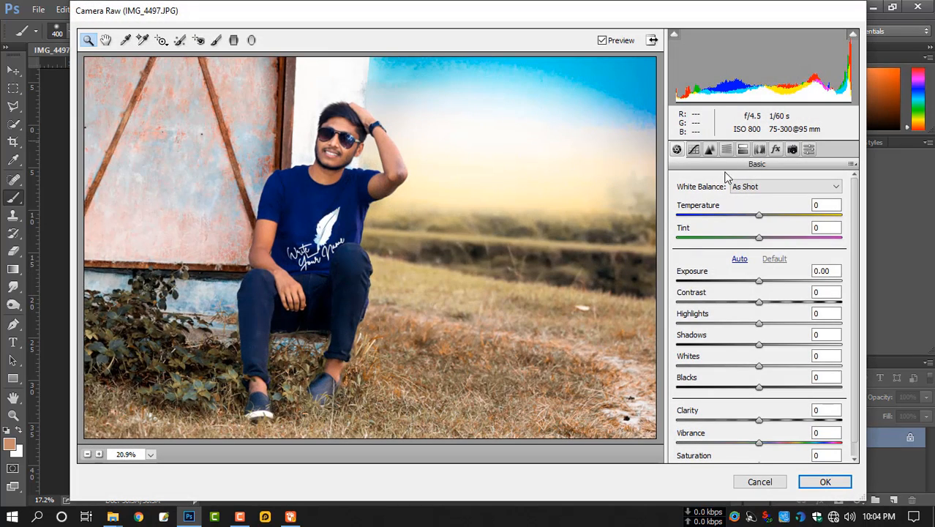
# Step: In a second Camera Raw pass, set the saturation of Greens to -100, Yellows to -56 and Aquas to +58, and apply it
pyautogui.click(726, 149)
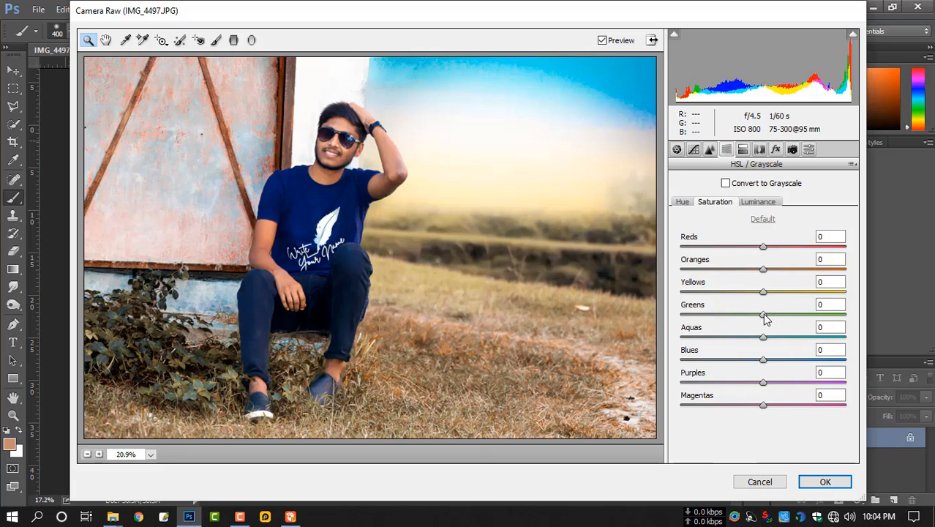
pyautogui.moveTo(764, 315); pyautogui.dragTo(682, 303)
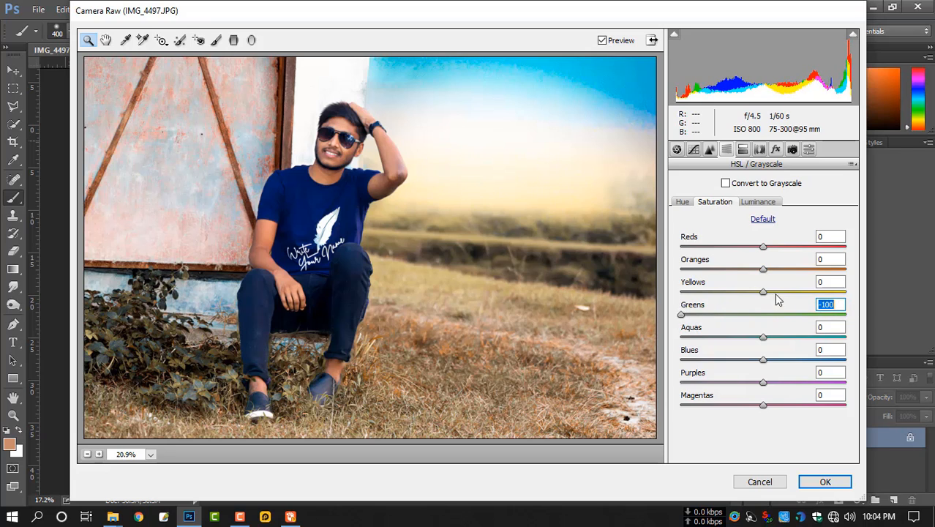
pyautogui.moveTo(763, 292); pyautogui.dragTo(718, 292)
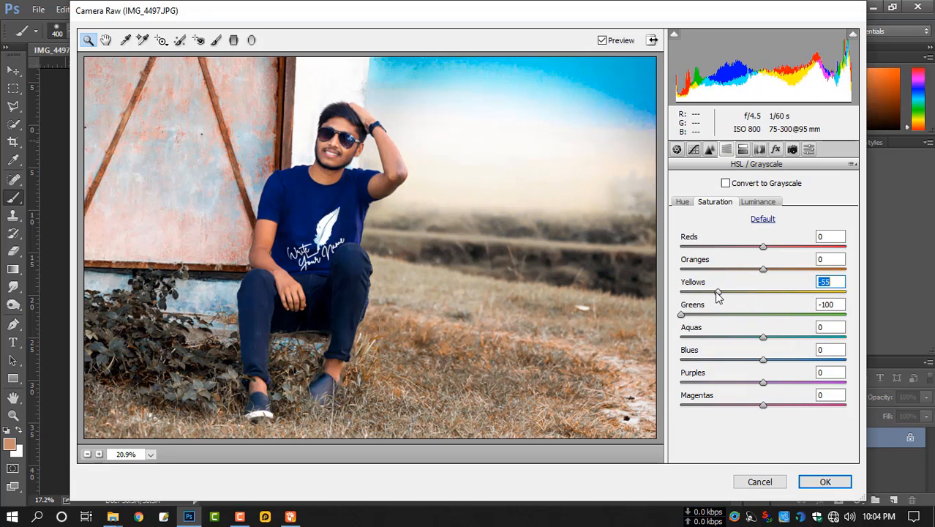
pyautogui.moveTo(712, 293); pyautogui.dragTo(673, 305)
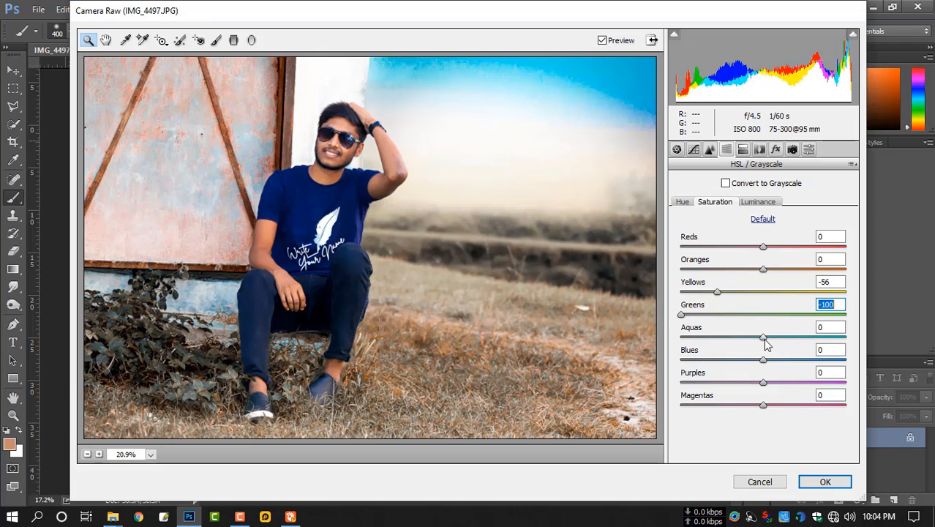
pyautogui.moveTo(764, 339); pyautogui.dragTo(812, 317)
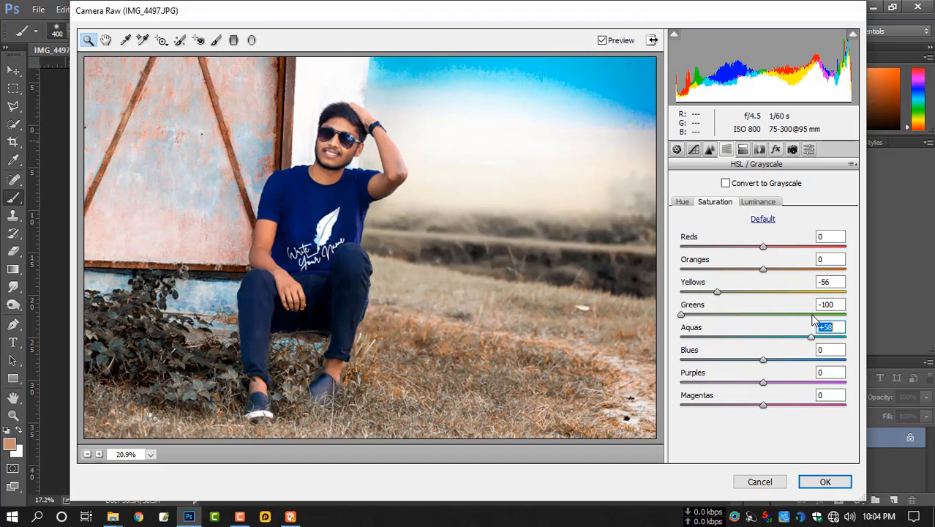
pyautogui.click(826, 479)
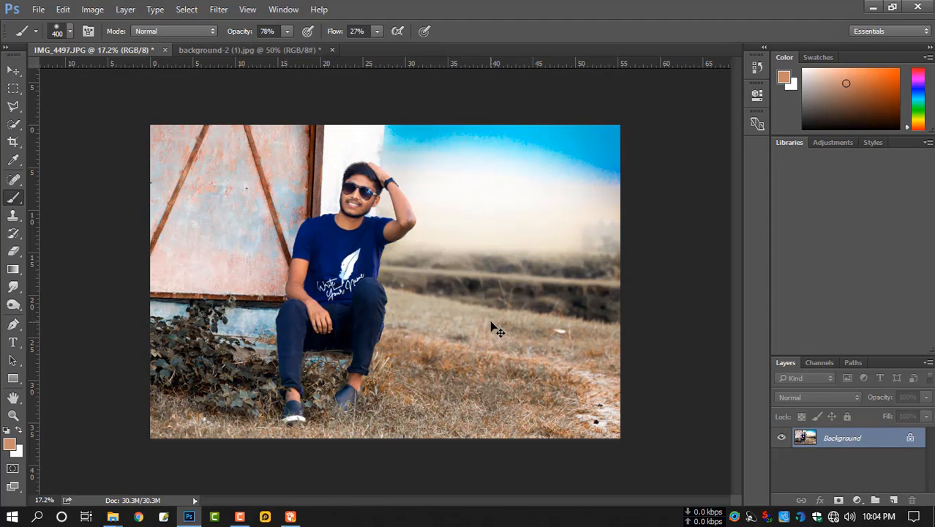
# Step: Apply a Color Balance adjustment to the midtones with the Cyan-Red level at +11, comparing the preview before accepting
pyautogui.hotkey('ctrl', 'b')
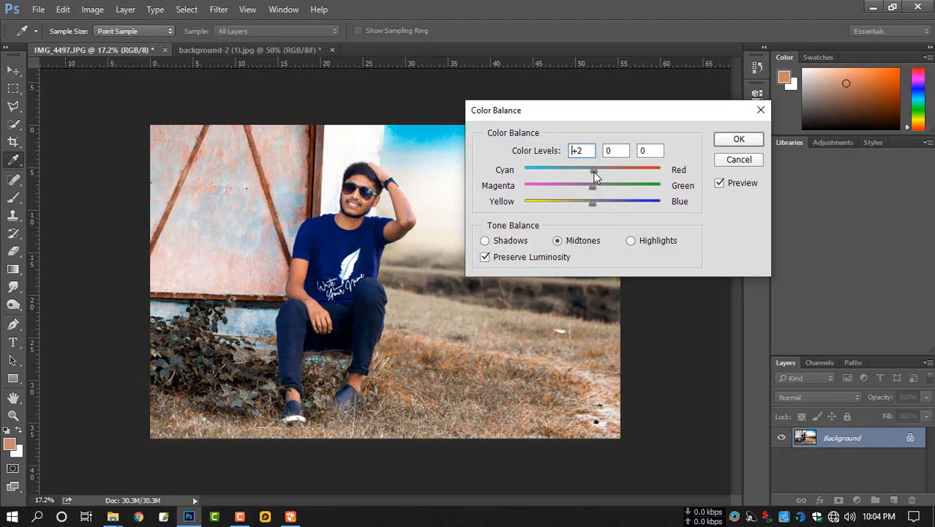
pyautogui.moveTo(593, 172); pyautogui.dragTo(599, 171)
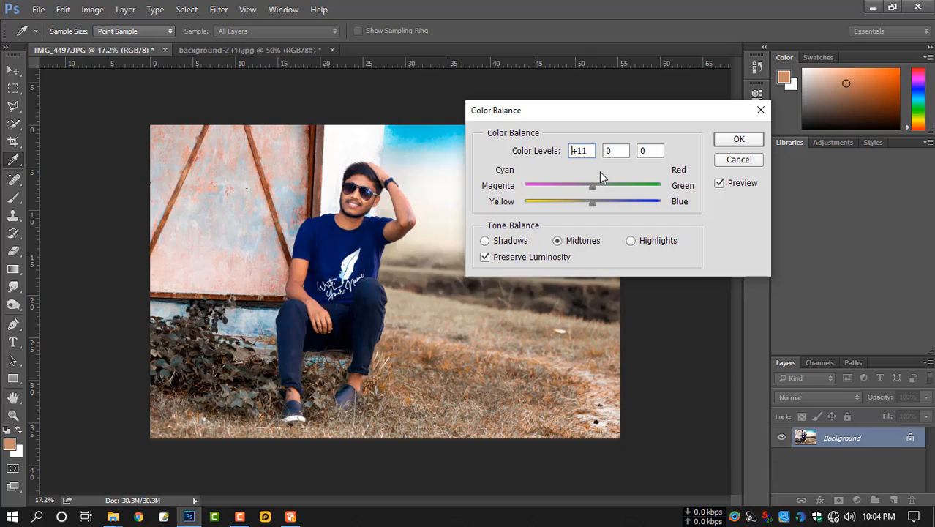
pyautogui.click(737, 183)
pyautogui.click(738, 183)
pyautogui.click(739, 139)
pyautogui.press('b')
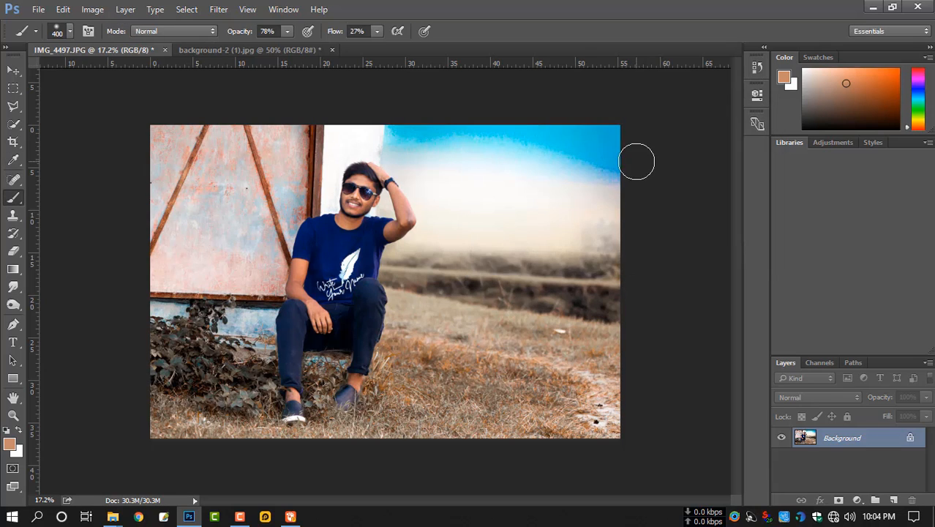
# Step: Set up the Smudge tool with the 65 px brush preset, 25% strength and a reduced size of 50 px for the face
pyautogui.scroll(3, 364, 205)
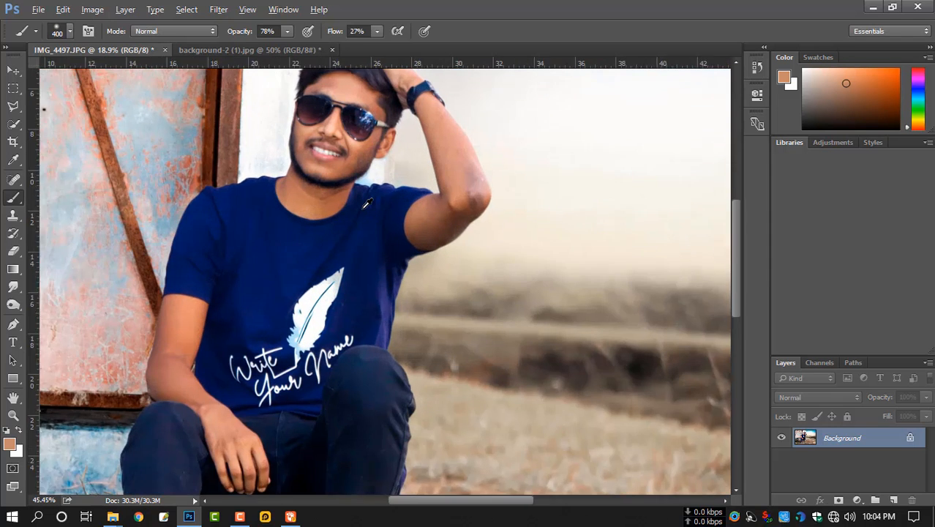
pyautogui.scroll(5, 375, 195)
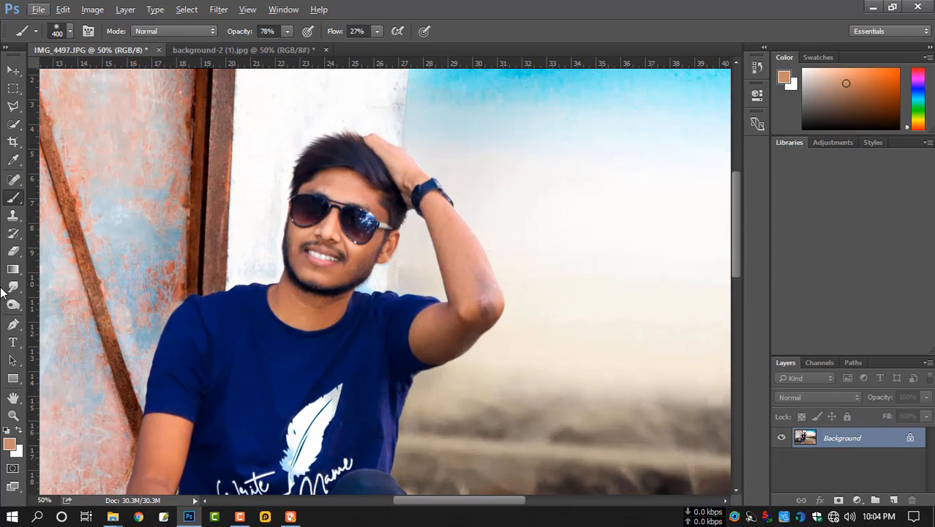
pyautogui.click(16, 288)
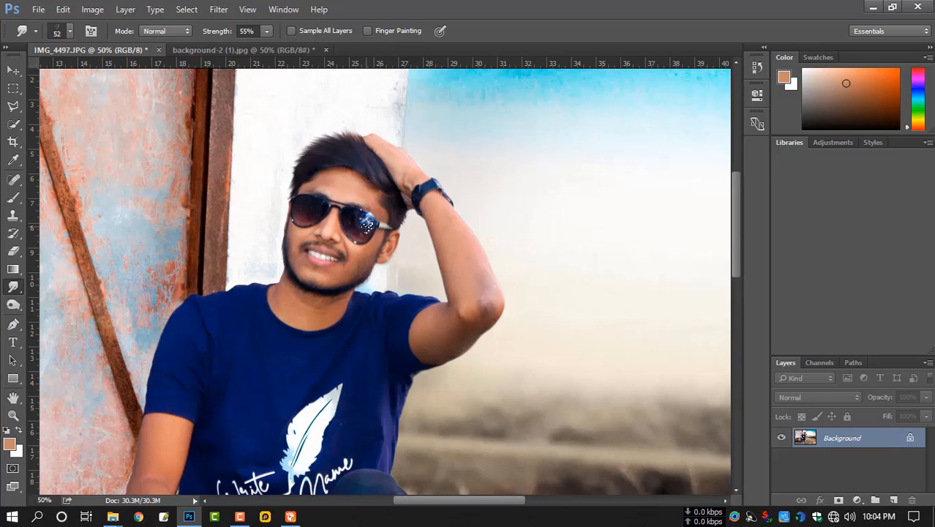
pyautogui.rightClick(367, 226)
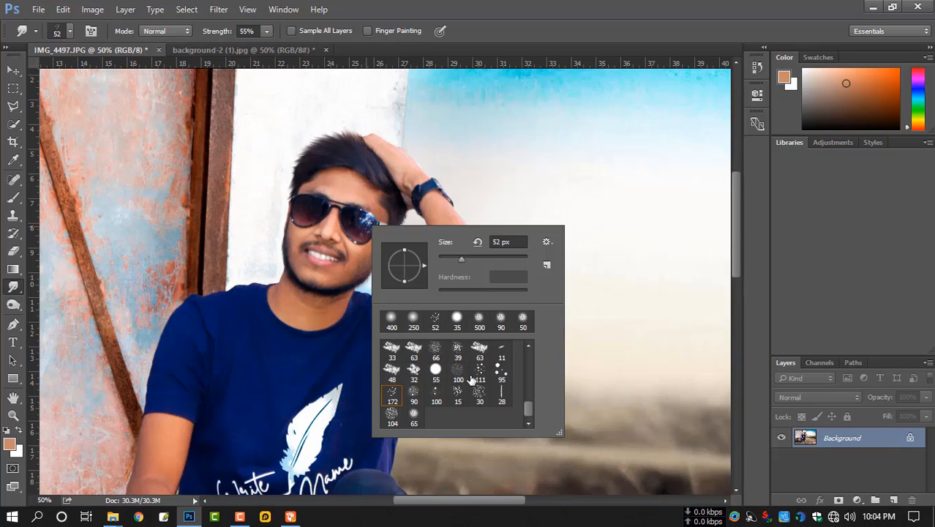
pyautogui.click(415, 418)
pyautogui.click(370, 204)
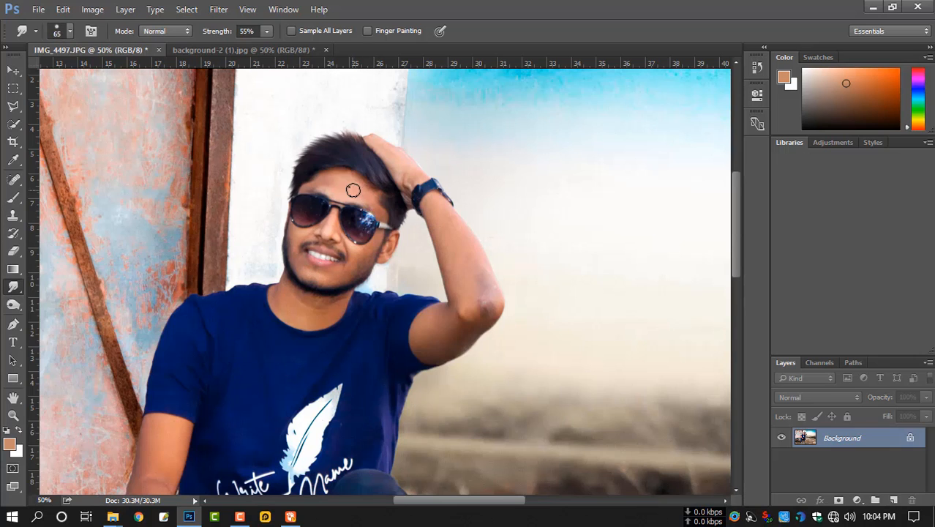
pyautogui.scroll(5, 354, 190)
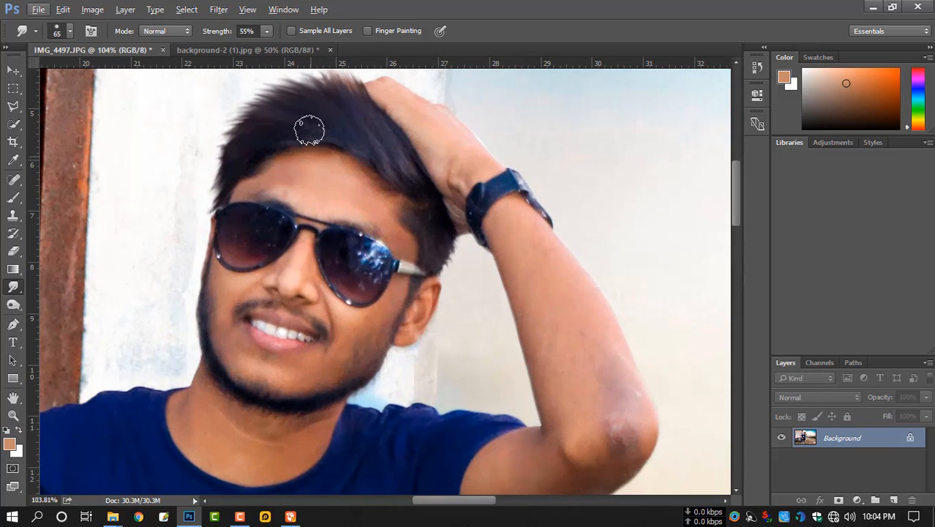
pyautogui.click(266, 31)
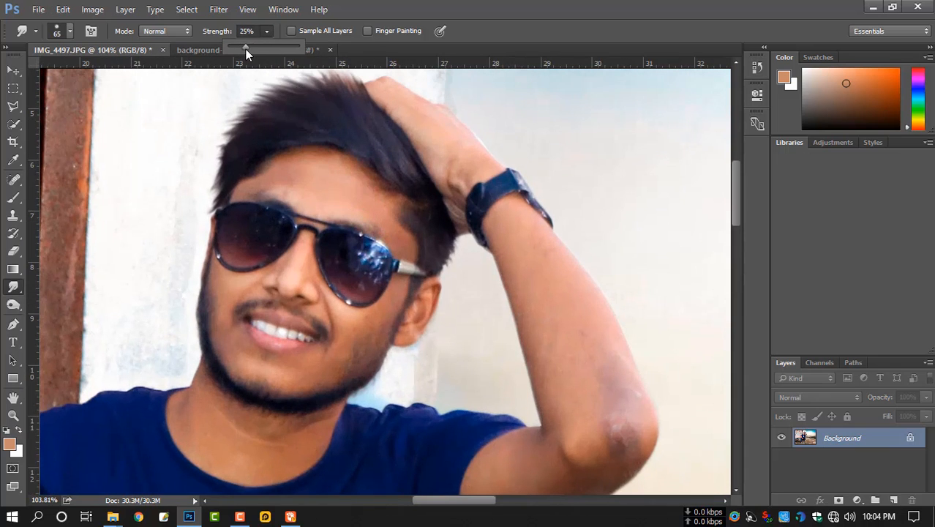
pyautogui.click(329, 185)
pyautogui.press('[')
pyautogui.press('[')
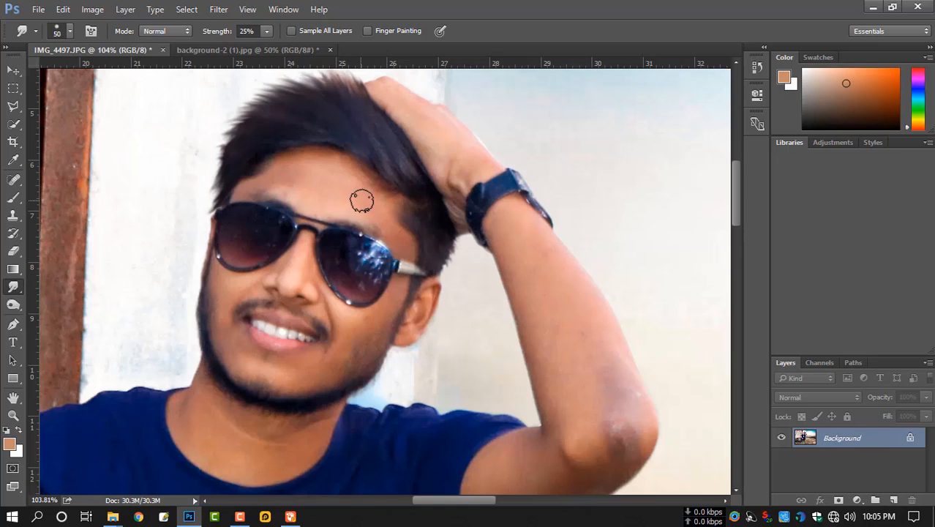
# Step: Smudge the man's forehead and the skin around his sunglasses smooth with a 40 px brush
pyautogui.press('[')
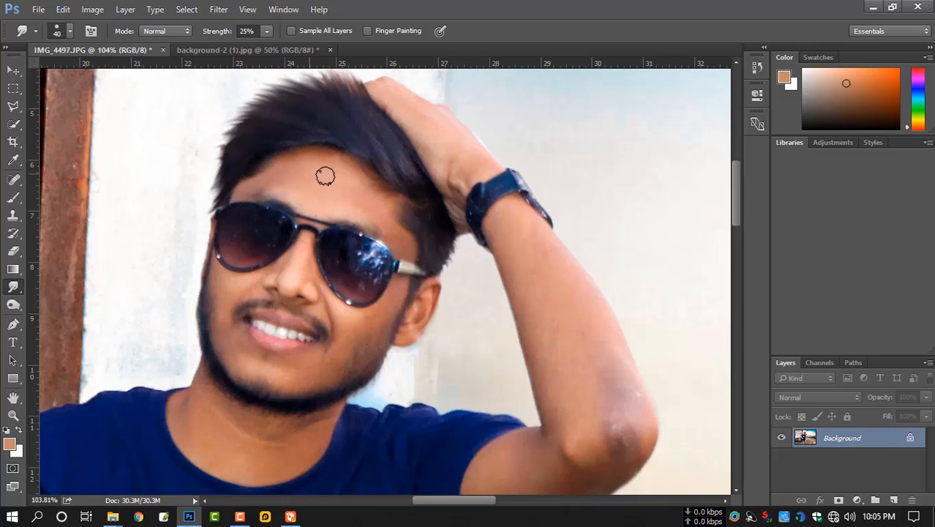
pyautogui.moveTo(231, 196)
pyautogui.mouseDown()
pyautogui.moveTo(355, 198)
pyautogui.moveTo(323, 178)
pyautogui.moveTo(365, 191)
pyautogui.moveTo(313, 166)
pyautogui.mouseUp()
pyautogui.moveTo(381, 211)
pyautogui.mouseDown()
pyautogui.moveTo(400, 238)
pyautogui.moveTo(375, 225)
pyautogui.moveTo(337, 165)
pyautogui.moveTo(305, 168)
pyautogui.moveTo(339, 188)
pyautogui.moveTo(282, 180)
pyautogui.moveTo(287, 170)
pyautogui.moveTo(271, 178)
pyautogui.moveTo(325, 191)
pyautogui.moveTo(332, 204)
pyautogui.moveTo(319, 213)
pyautogui.moveTo(374, 223)
pyautogui.moveTo(361, 256)
pyautogui.moveTo(374, 265)
pyautogui.moveTo(332, 259)
pyautogui.mouseUp()
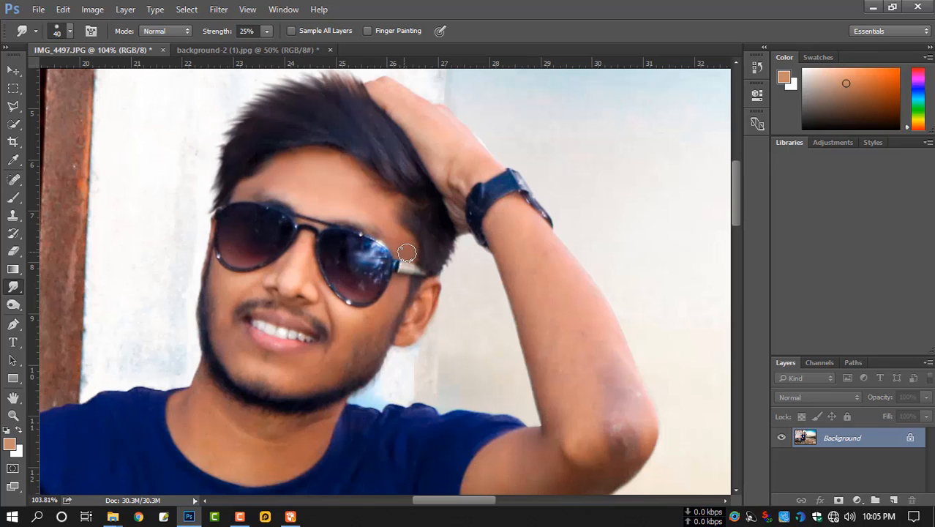
# Step: Smooth the skin of the man's cheeks and lower face, reducing the Smudge brush to 35 px
pyautogui.scroll(-2, 366, 271)
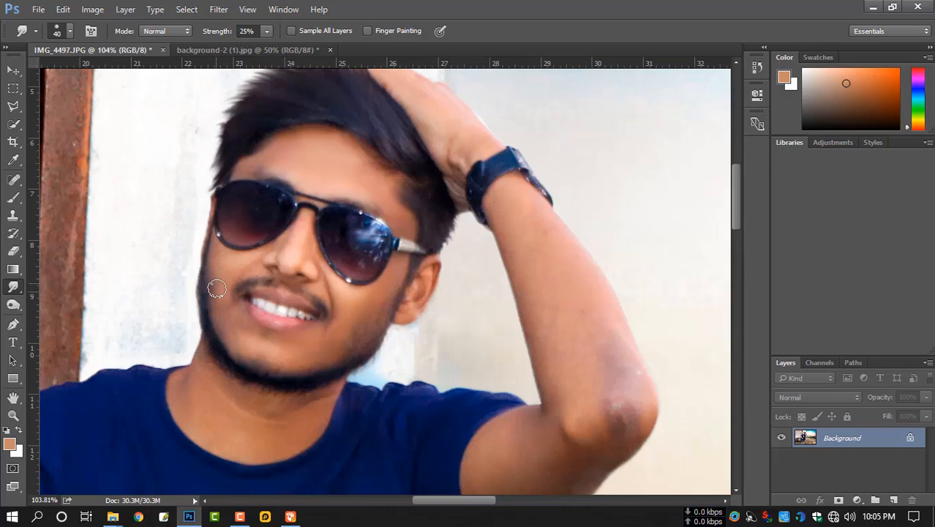
pyautogui.press('[')
pyautogui.scroll(-2, 322, 163)
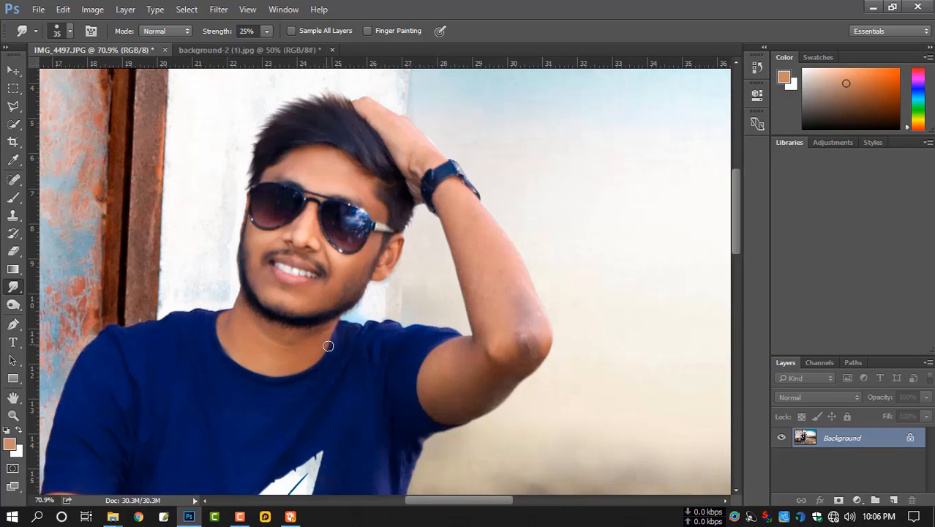
pyautogui.scroll(-1, 301, 355)
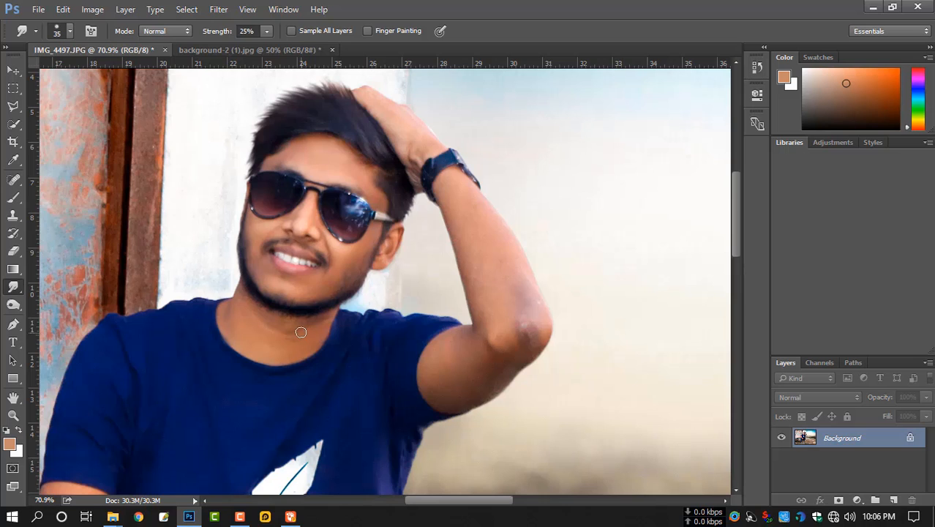
# Step: Set up the Brush tool with a size of 70 px and an opacity of 26%
pyautogui.press('b')
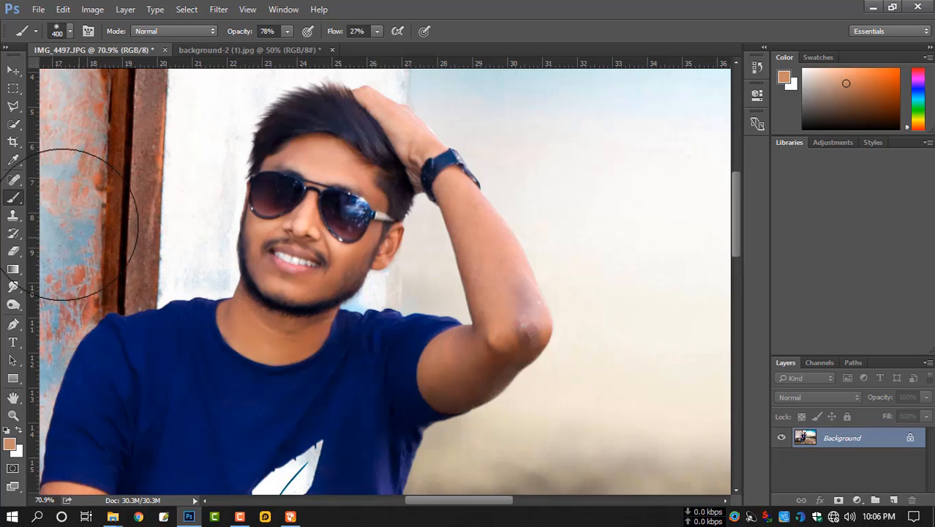
pyautogui.press('[')
pyautogui.press('[')
pyautogui.press('[')
pyautogui.press('[')
pyautogui.press('[')
pyautogui.press('[')
pyautogui.press('[')
pyautogui.press('[')
pyautogui.press('[')
pyautogui.press('[')
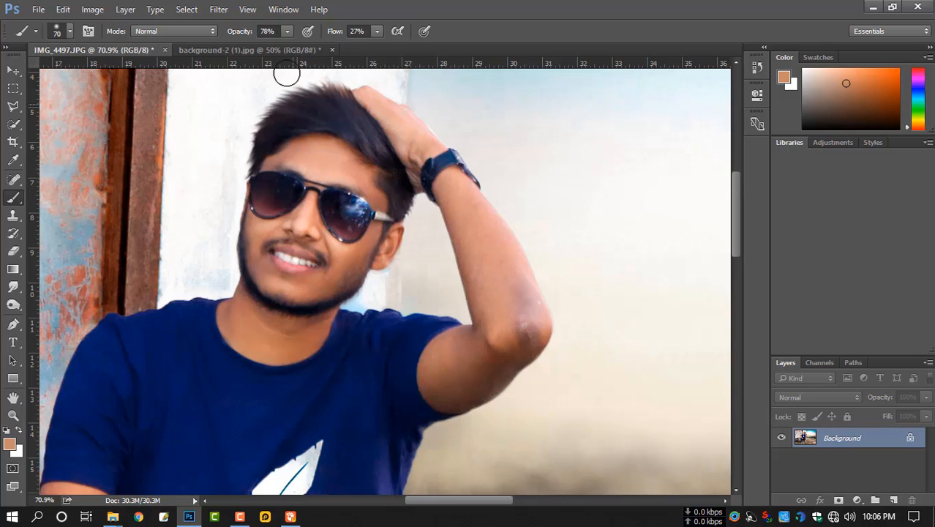
pyautogui.click(289, 31)
pyautogui.moveTo(264, 52); pyautogui.dragTo(251, 53)
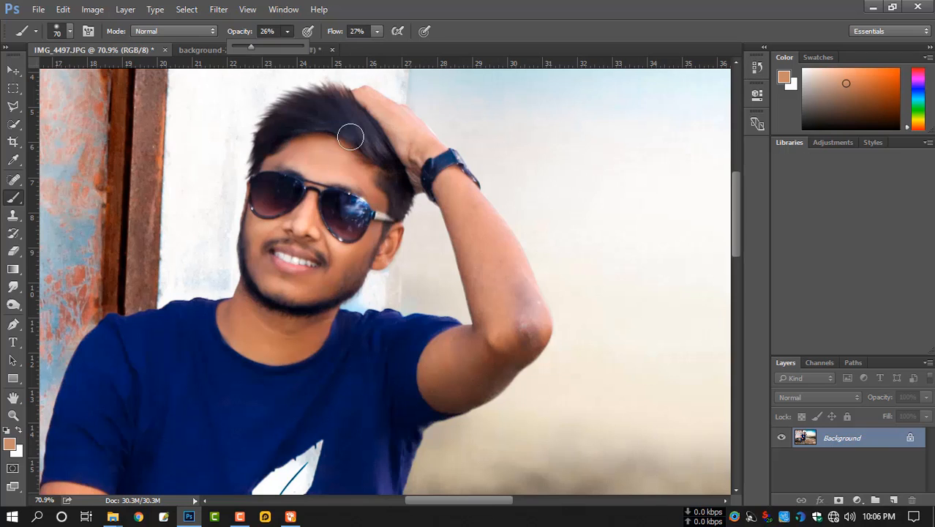
# Step: Sample skin tones from the forehead and cheeks and paint lightly over the face with a 40 px brush
pyautogui.keyDown('alt'); pyautogui.click(321, 167); pyautogui.keyUp('alt')
pyautogui.press('[')
pyautogui.press('[')
pyautogui.press('[')
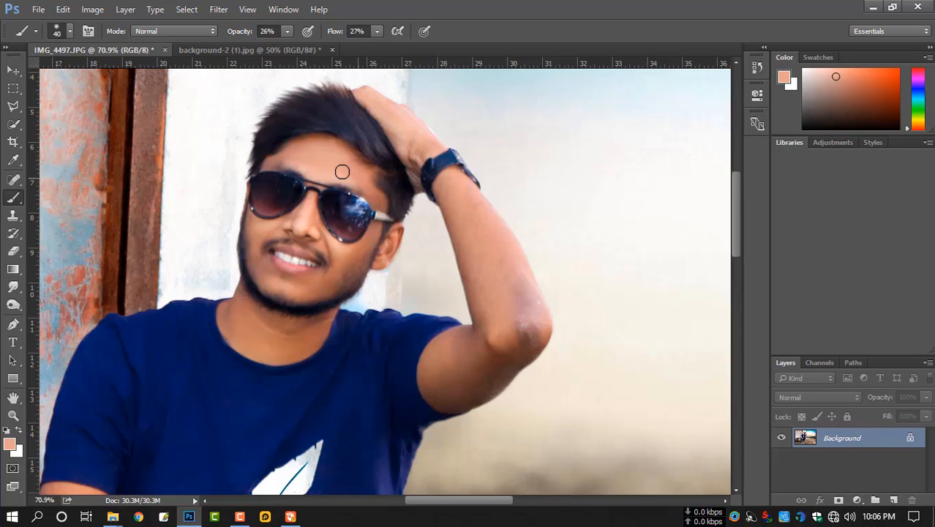
pyautogui.keyDown('alt'); pyautogui.click(311, 166); pyautogui.keyUp('alt')
pyautogui.keyDown('alt'); pyautogui.click(264, 229); pyautogui.keyUp('alt')
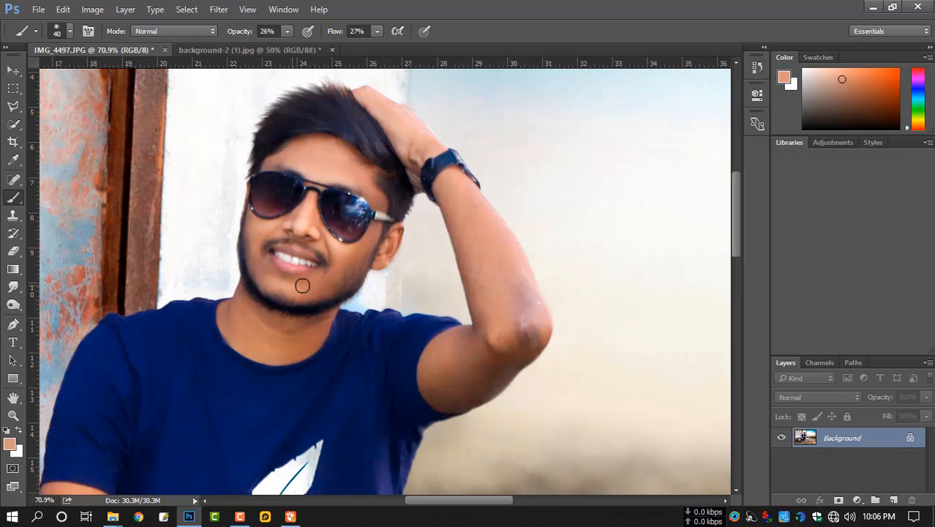
pyautogui.keyDown('alt'); pyautogui.click(352, 253); pyautogui.keyUp('alt')
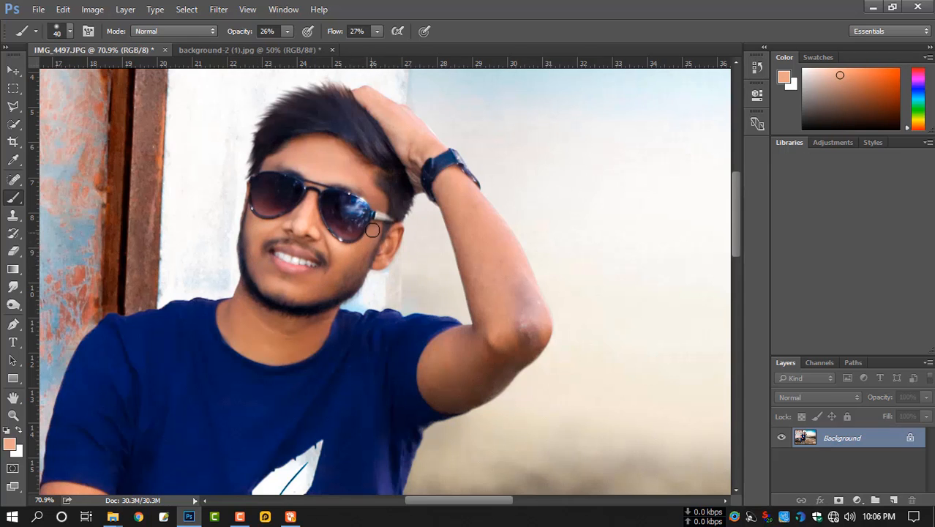
pyautogui.scroll(-4, 335, 280)
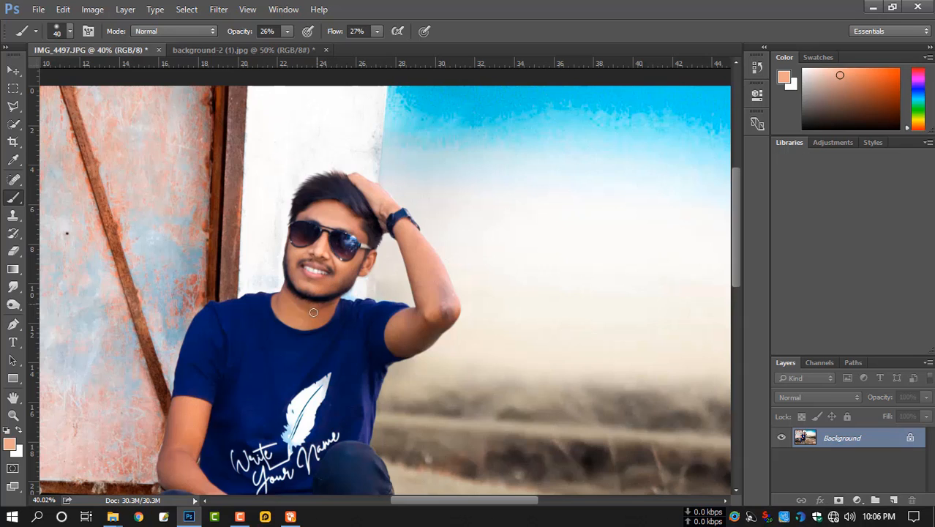
# Step: Smudge the skin of the raised arm and elbow smooth, enlarging the Smudge brush to 50 px
pyautogui.click(13, 290)
pyautogui.scroll(4, 448, 252)
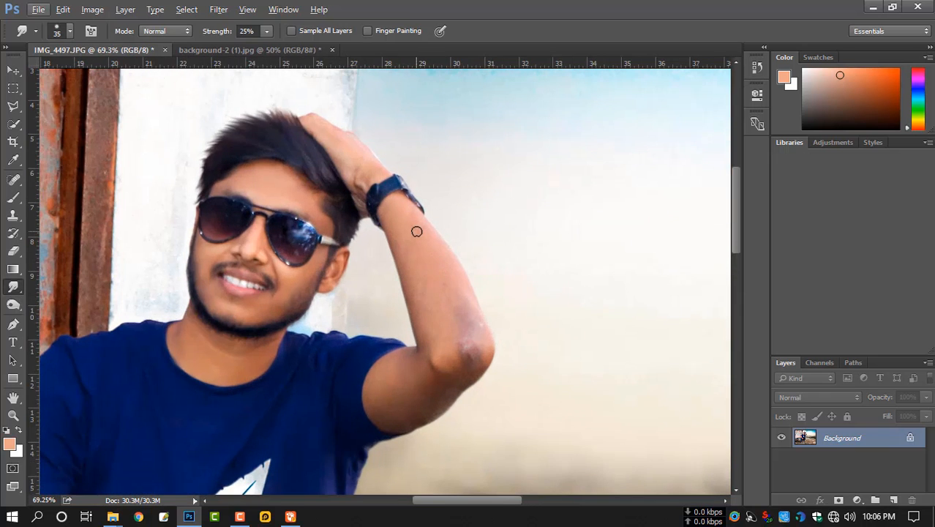
pyautogui.press(']')
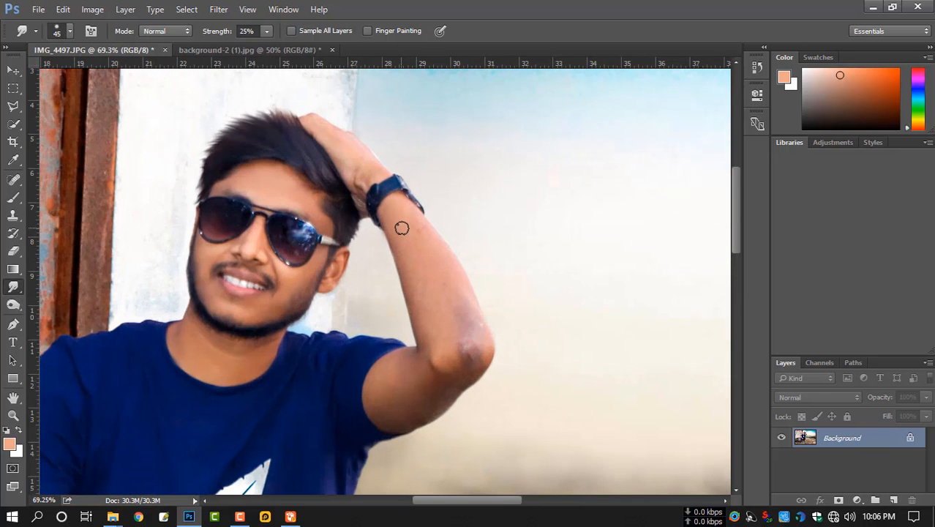
pyautogui.press(']')
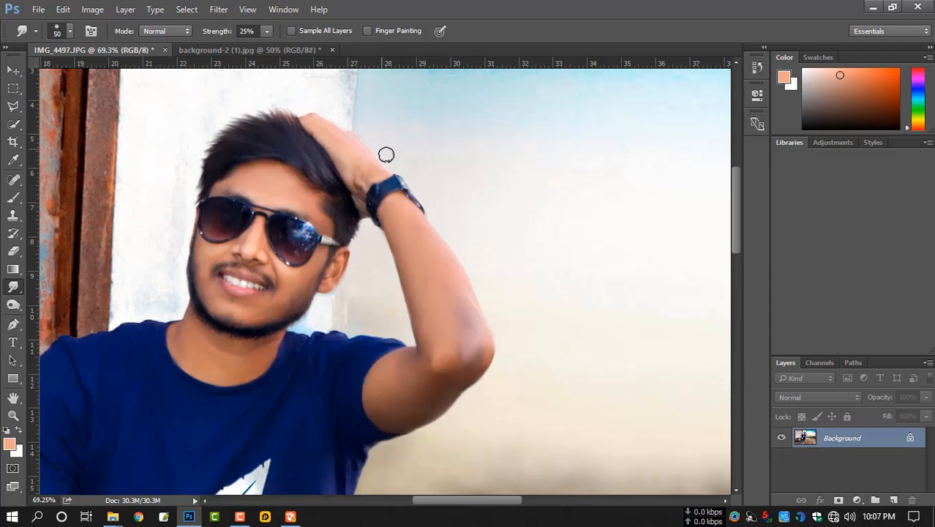
pyautogui.moveTo(374, 197); pyautogui.dragTo(373, 241)
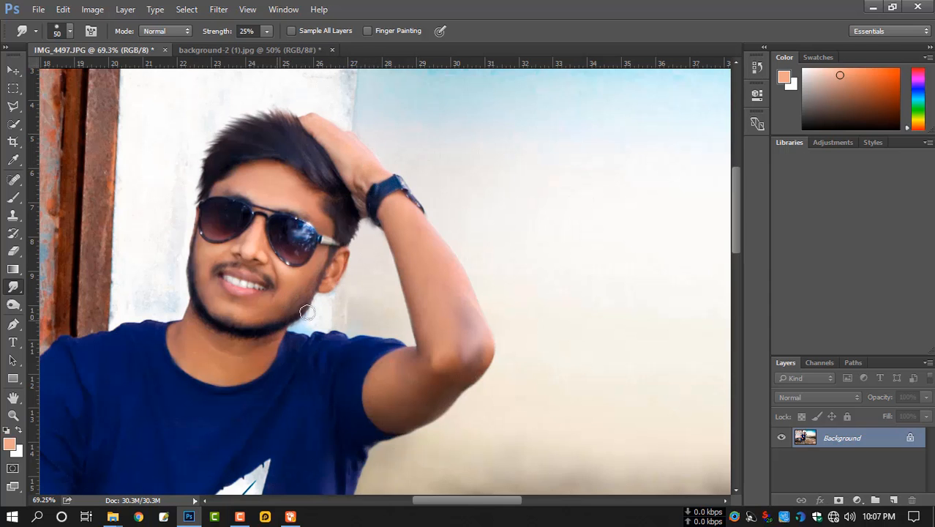
# Step: Enlarge the Smudge brush to 175 px for the larger areas of the photo
pyautogui.scroll(-5, 292, 295)
pyautogui.scroll(-3, 304, 394)
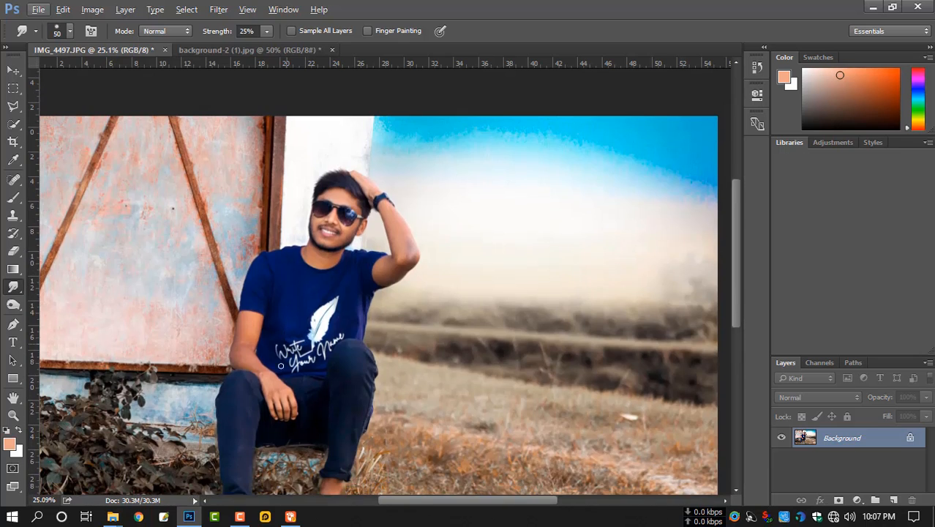
pyautogui.press(']')
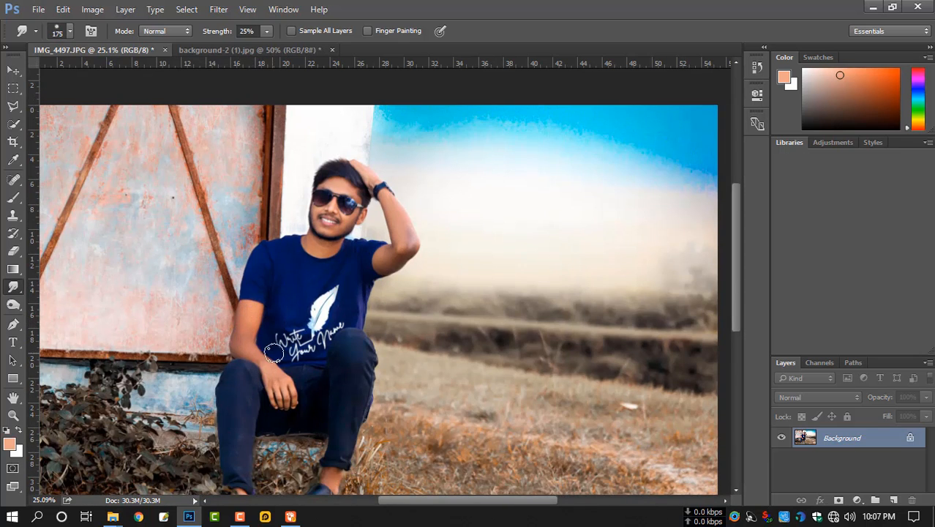
pyautogui.scroll(-2, 256, 373)
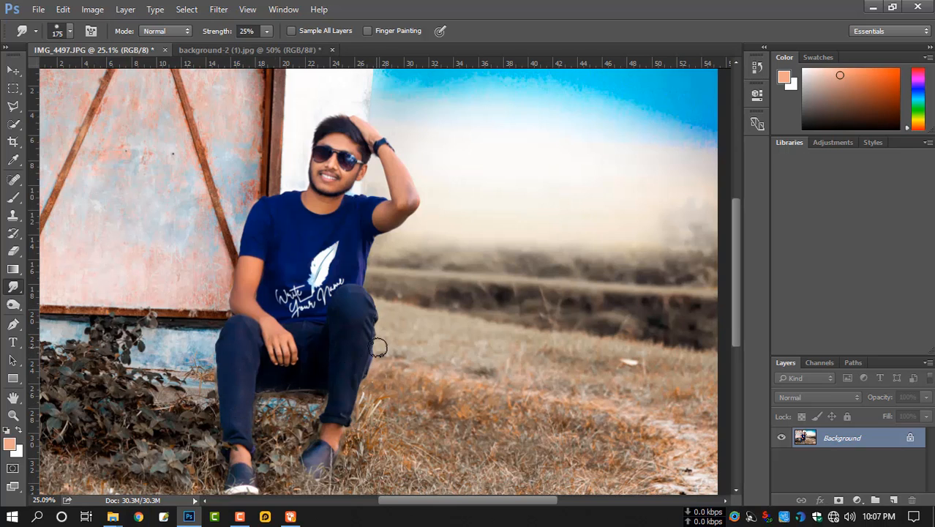
pyautogui.scroll(-1, 370, 353)
pyautogui.scroll(-1, 360, 349)
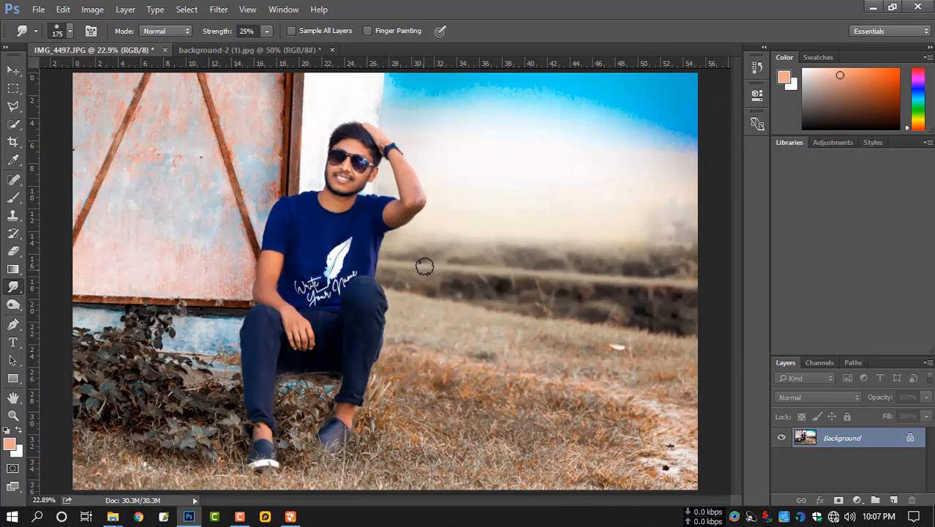
# Step: Sample the raised forearm's skin tone with the Brush tool and paint lightly over the arm at 80 px
pyautogui.press('b')
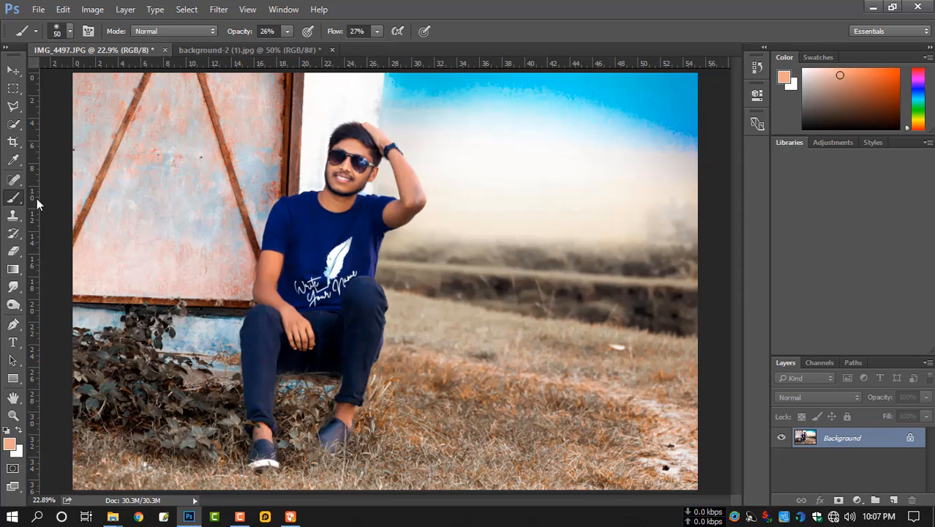
pyautogui.keyDown('alt'); pyautogui.click(407, 168); pyautogui.keyUp('alt')
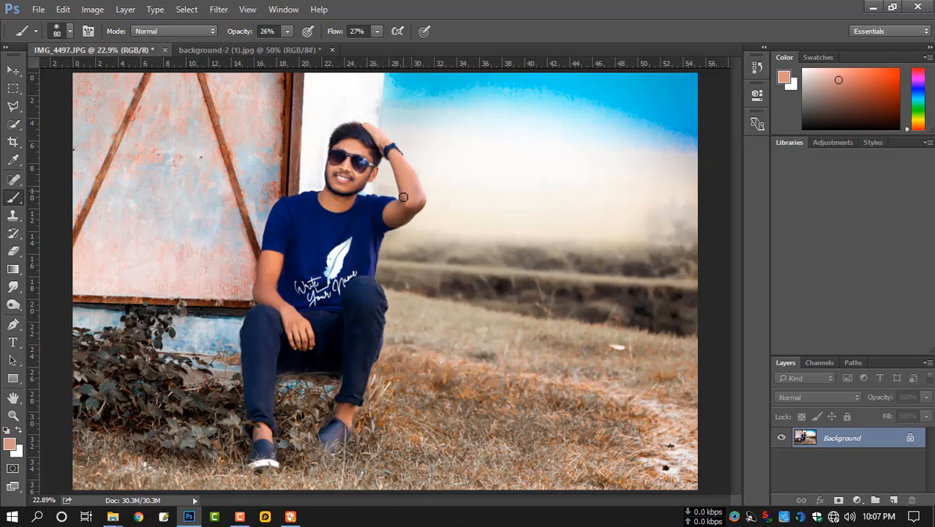
pyautogui.scroll(-3, 403, 198)
pyautogui.scroll(1, 423, 202)
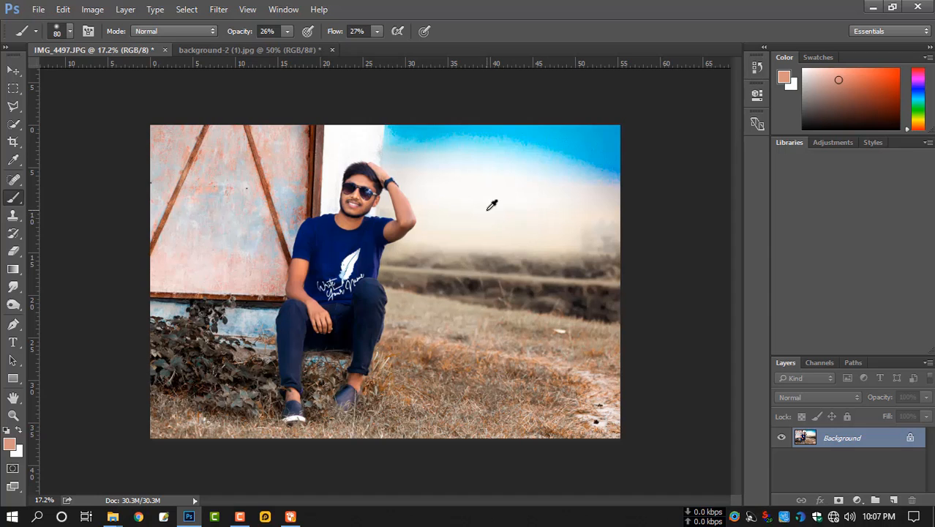
# Step: Smudge the blue sky's ragged lower edge and its border with the white wall smooth using a 300 px brush at 25% strength
pyautogui.scroll(3, 493, 203)
pyautogui.click(13, 287)
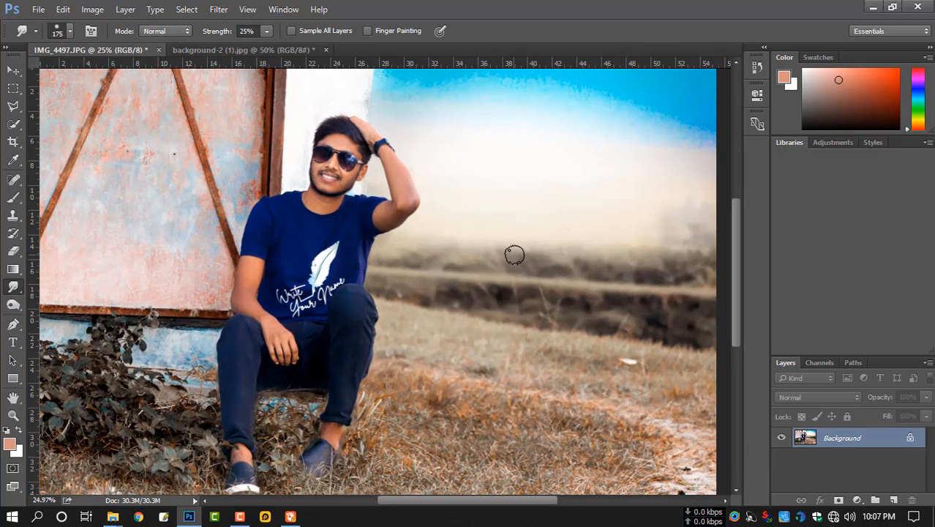
pyautogui.scroll(3, 546, 234)
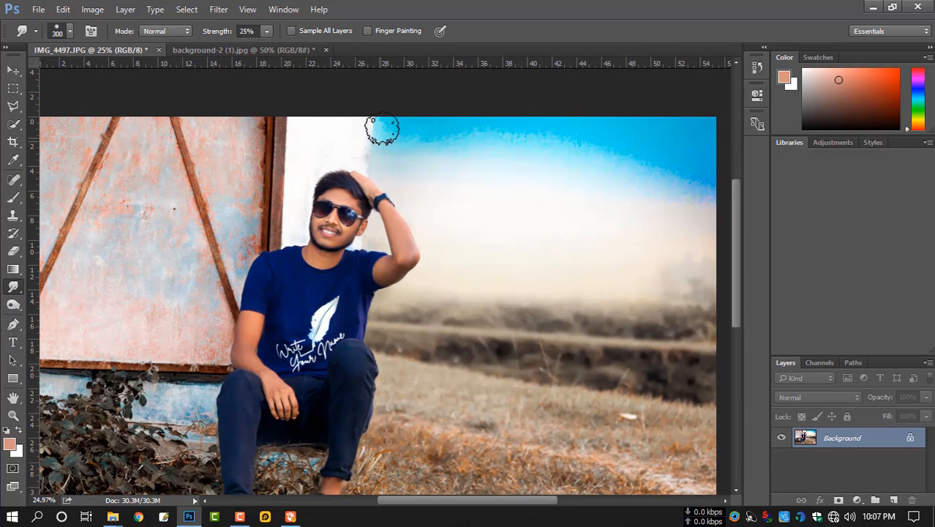
pyautogui.press(']')
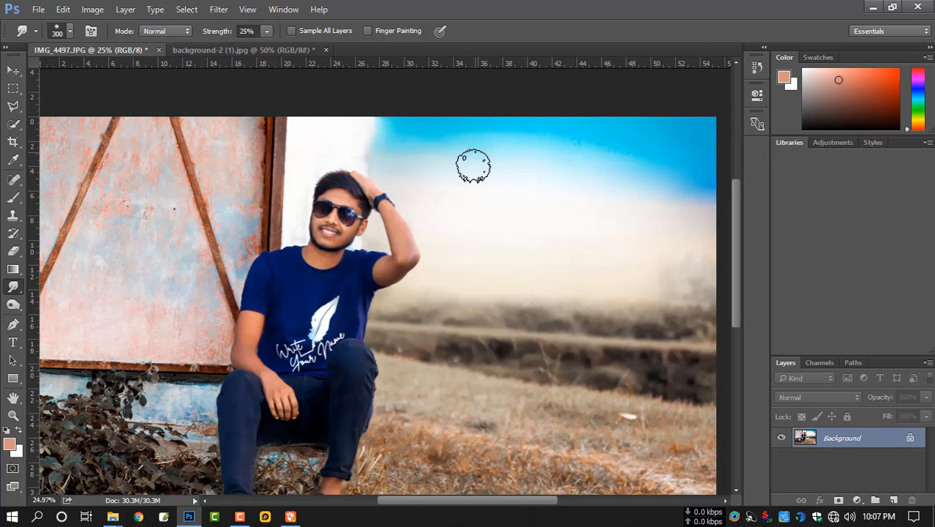
pyautogui.scroll(-1, 580, 241)
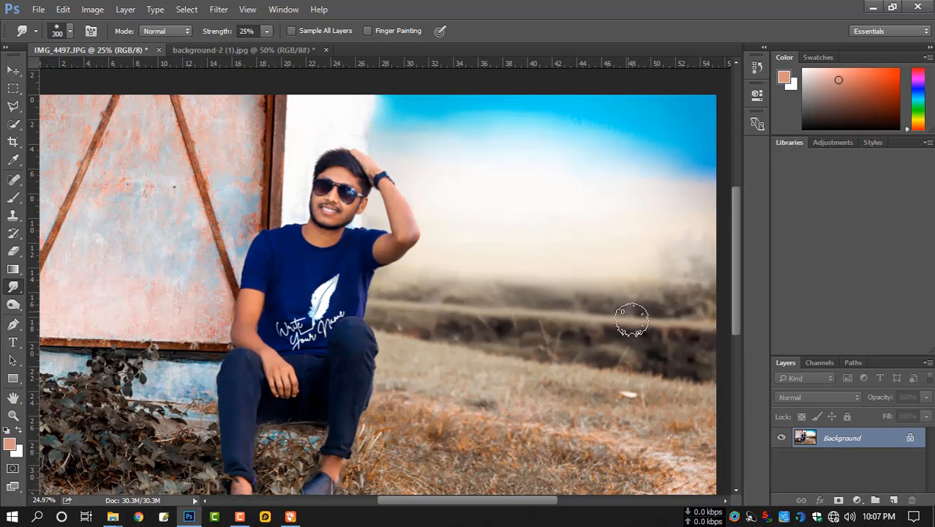
pyautogui.scroll(-2, 580, 324)
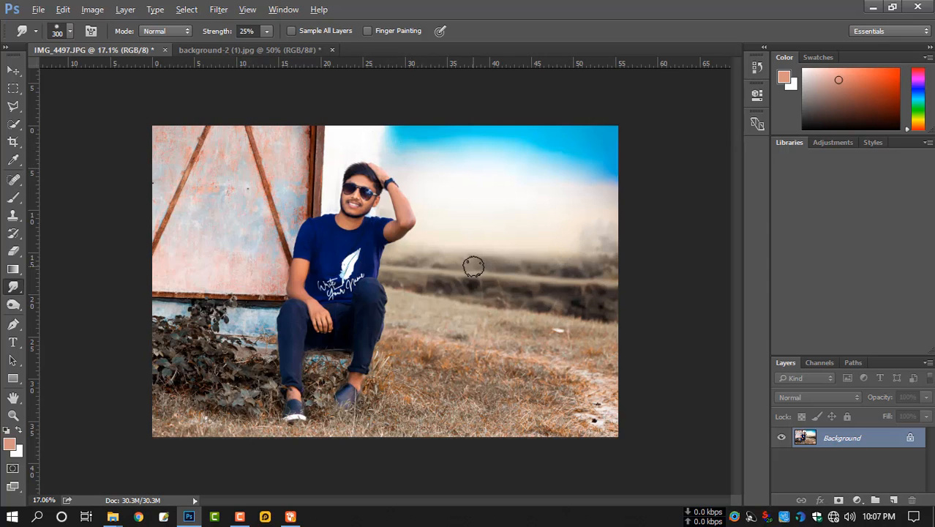
# Step: Remove the bright reflection from the sunglasses lens nearest the raised arm with the Clone Stamp at 21 px
pyautogui.scroll(-1, 472, 265)
pyautogui.scroll(1, 430, 256)
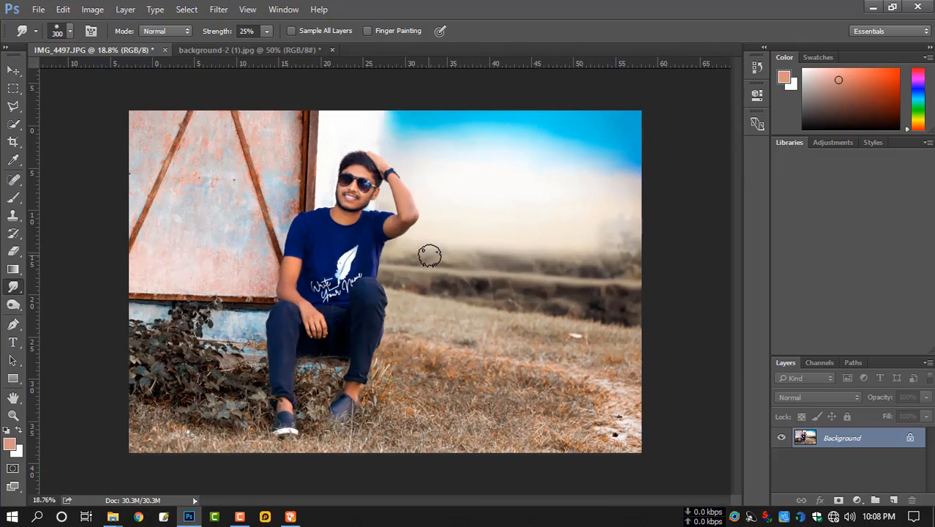
pyautogui.scroll(7, 372, 195)
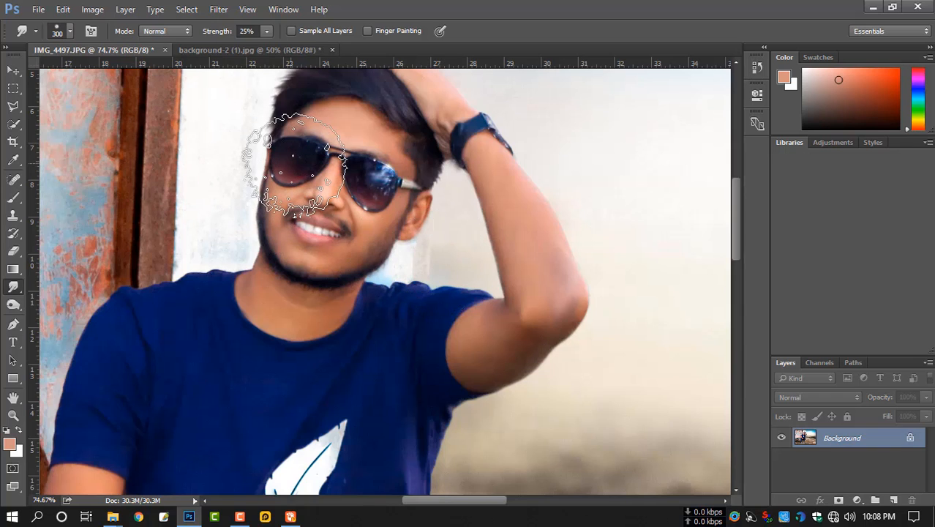
pyautogui.press('s')
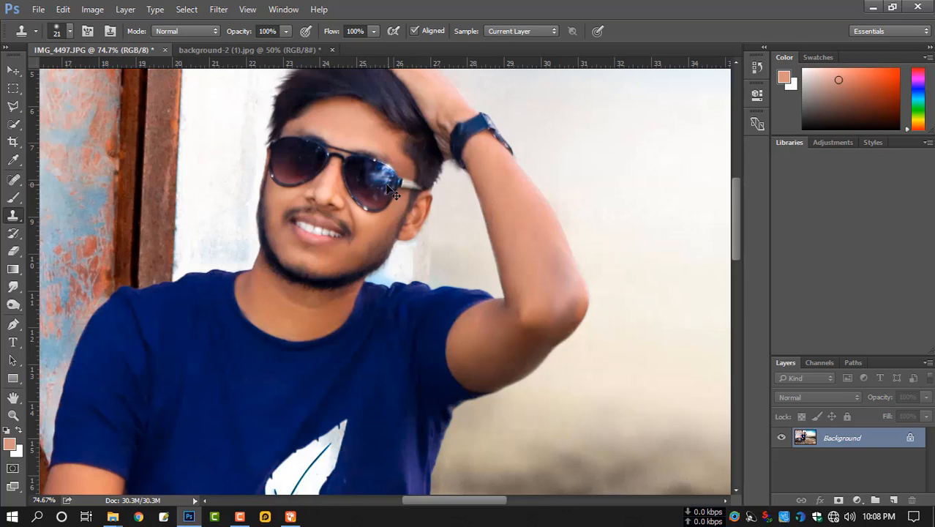
pyautogui.scroll(2, 391, 192)
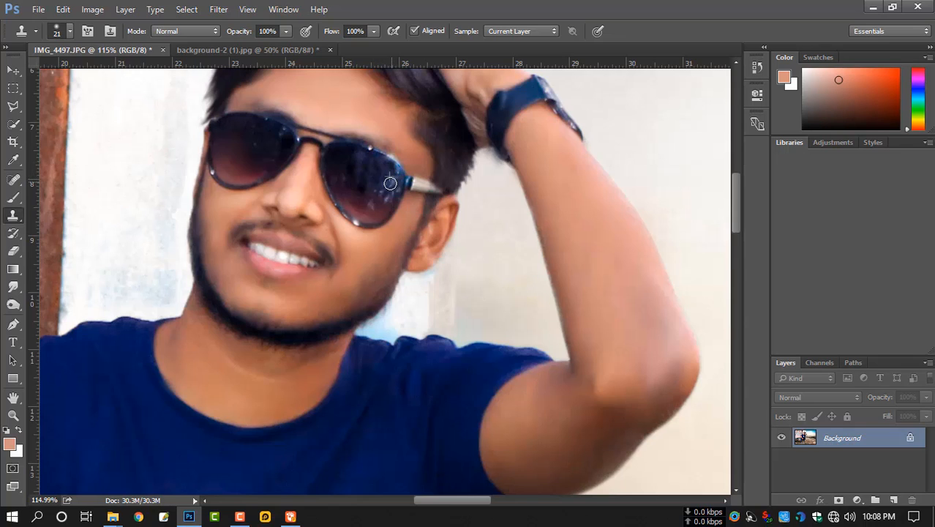
pyautogui.moveTo(375, 194); pyautogui.dragTo(372, 193)
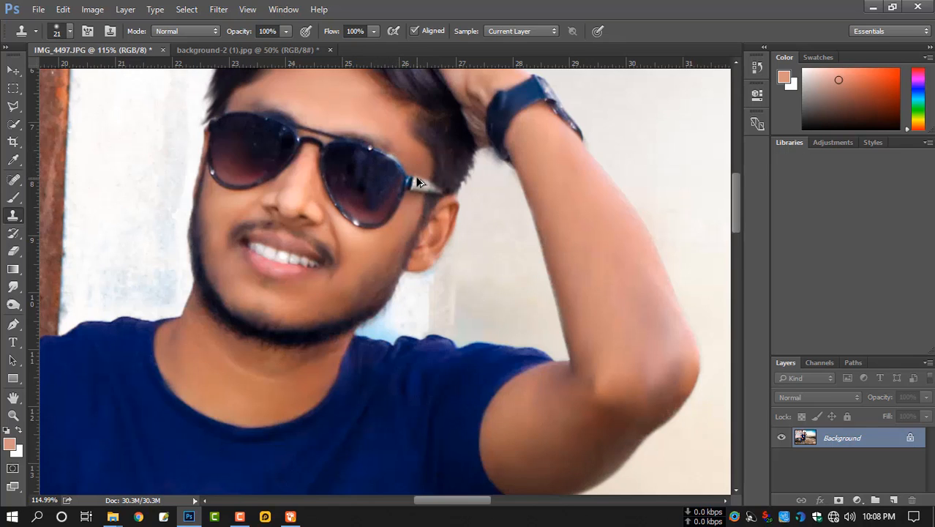
# Step: Darken both trouser legs and the shoes with the Burn tool at 250 px, Midtones range and 50% exposure
pyautogui.scroll(-5, 413, 186)
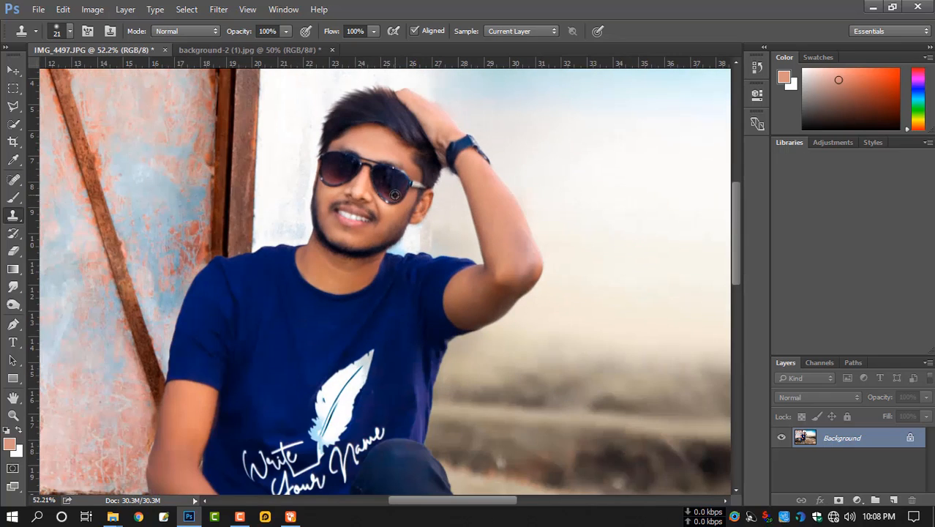
pyautogui.scroll(-4, 386, 176)
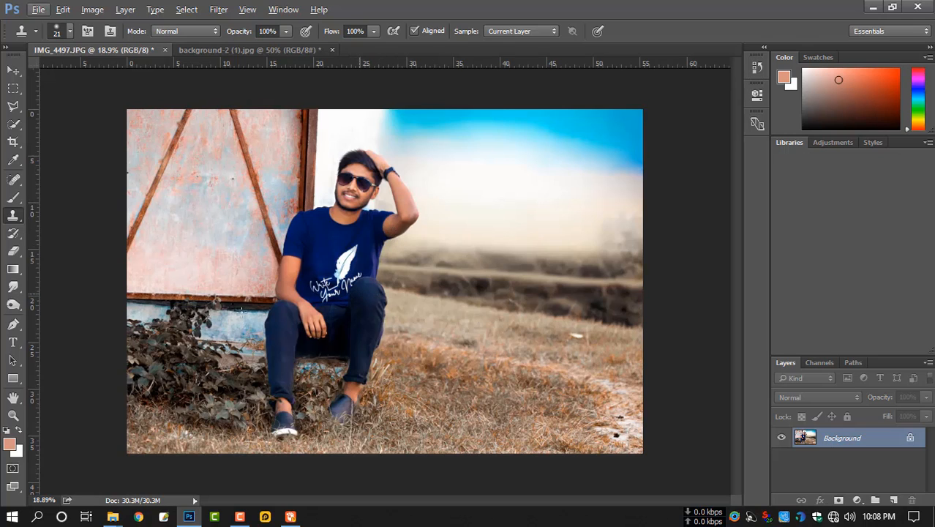
pyautogui.click(14, 307)
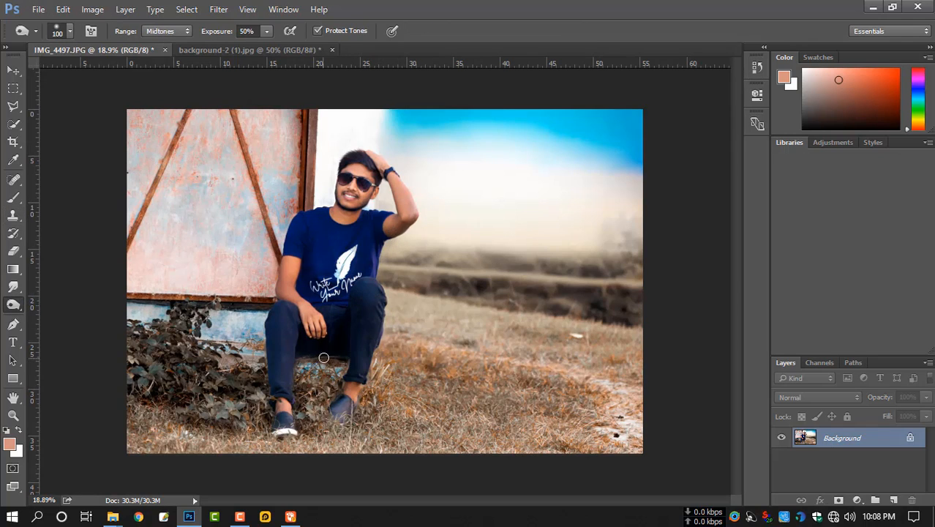
pyautogui.press(']')
pyautogui.press(']')
pyautogui.press(']')
pyautogui.press(']')
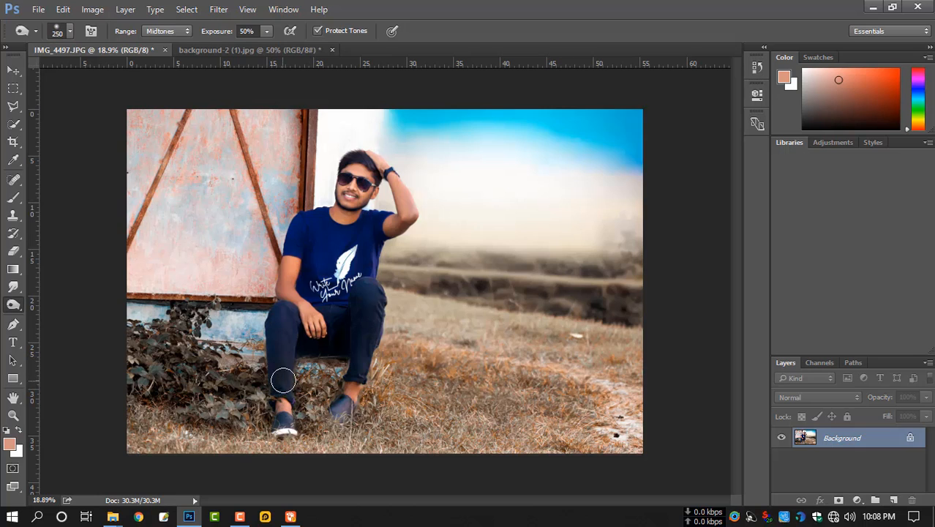
pyautogui.moveTo(271, 338)
pyautogui.mouseDown()
pyautogui.moveTo(279, 313)
pyautogui.moveTo(291, 334)
pyautogui.mouseUp()
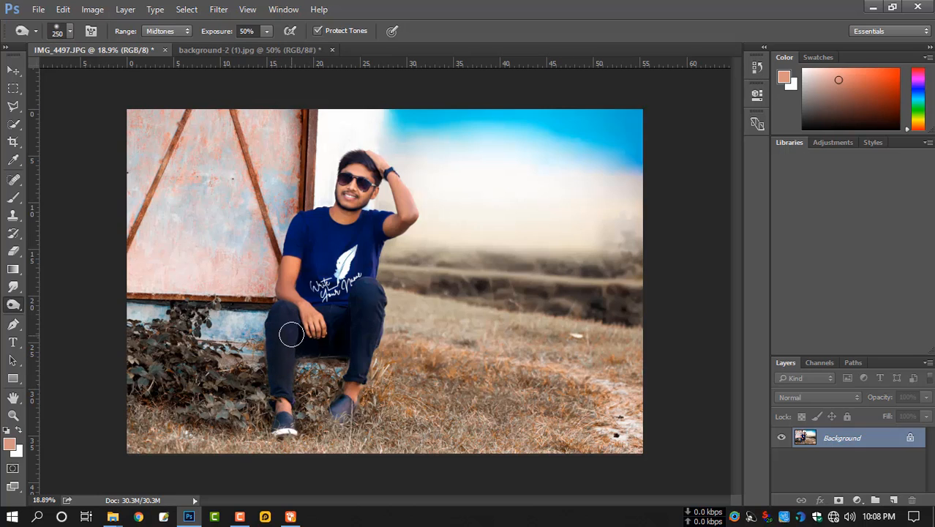
pyautogui.moveTo(343, 310)
pyautogui.mouseDown()
pyautogui.moveTo(333, 309)
pyautogui.moveTo(367, 292)
pyautogui.moveTo(341, 403)
pyautogui.mouseUp()
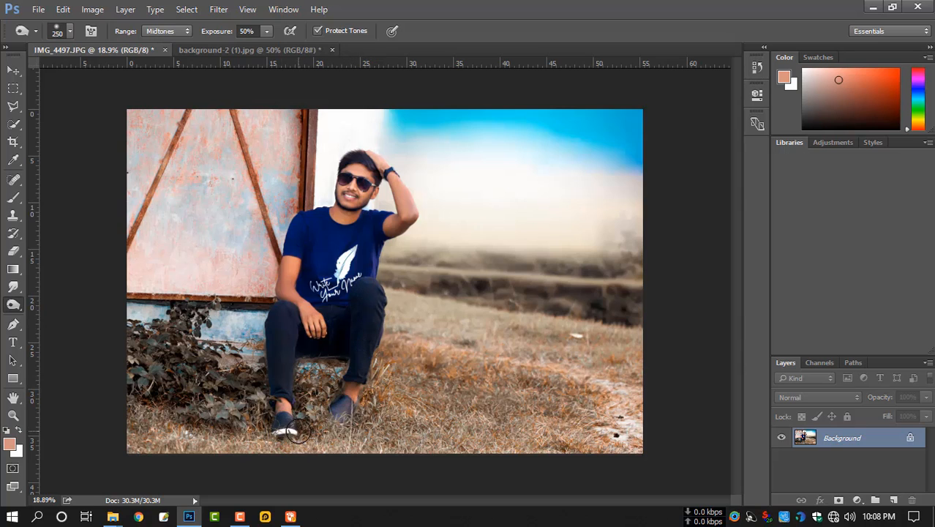
# Step: Enlarge the Burn brush to 400 px and darken the foreground grass, the foliage and the rusty door
pyautogui.press(']')
pyautogui.press(']')
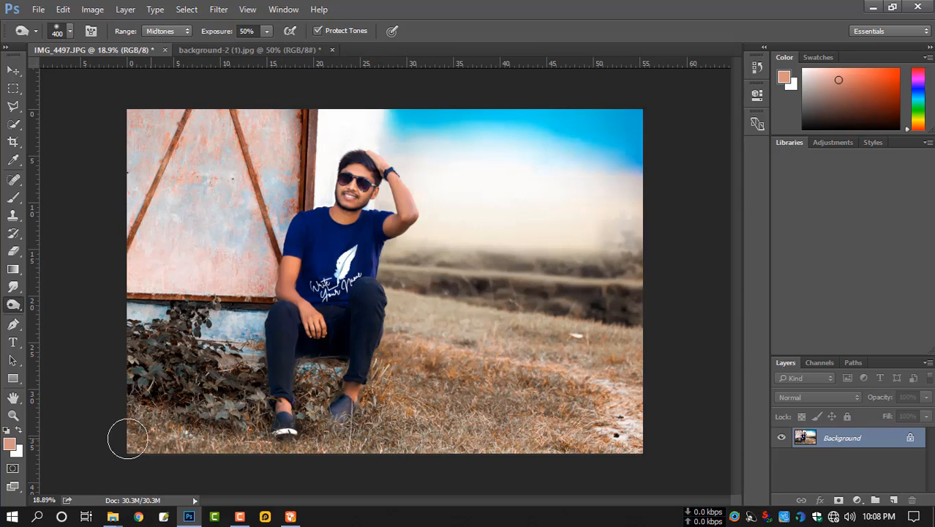
pyautogui.moveTo(288, 445)
pyautogui.mouseDown()
pyautogui.moveTo(536, 445)
pyautogui.moveTo(643, 430)
pyautogui.moveTo(642, 407)
pyautogui.moveTo(623, 436)
pyautogui.moveTo(553, 397)
pyautogui.moveTo(420, 355)
pyautogui.moveTo(488, 371)
pyautogui.moveTo(497, 403)
pyautogui.moveTo(494, 414)
pyautogui.moveTo(434, 361)
pyautogui.moveTo(413, 385)
pyautogui.moveTo(448, 411)
pyautogui.moveTo(404, 413)
pyautogui.mouseUp()
pyautogui.moveTo(489, 423)
pyautogui.mouseDown()
pyautogui.moveTo(483, 401)
pyautogui.moveTo(455, 437)
pyautogui.moveTo(366, 454)
pyautogui.moveTo(166, 443)
pyautogui.moveTo(179, 435)
pyautogui.moveTo(198, 379)
pyautogui.moveTo(159, 358)
pyautogui.moveTo(145, 334)
pyautogui.moveTo(154, 173)
pyautogui.moveTo(140, 224)
pyautogui.moveTo(188, 198)
pyautogui.moveTo(226, 203)
pyautogui.moveTo(153, 246)
pyautogui.moveTo(191, 253)
pyautogui.moveTo(250, 223)
pyautogui.moveTo(220, 230)
pyautogui.mouseUp()
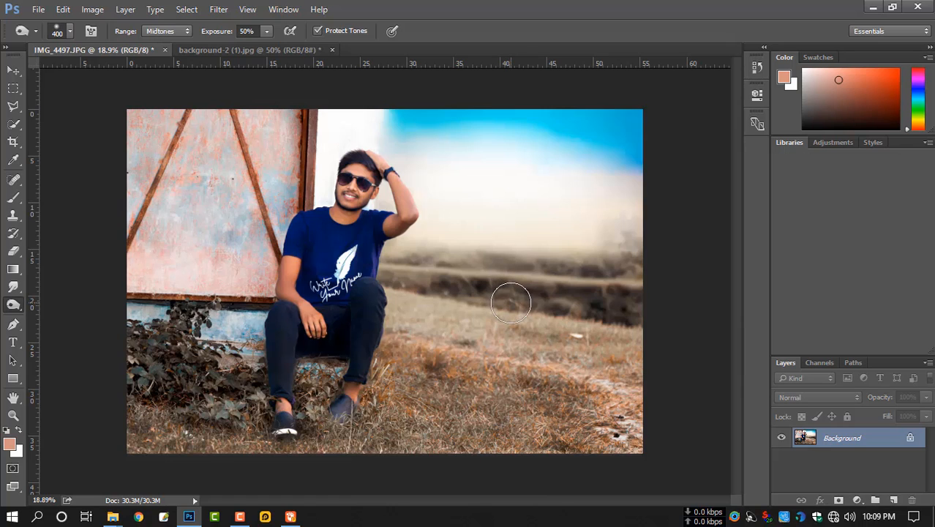
# Step: Apply a Camera Raw filter to the photo with Shadows at +8 and a Post Crop Vignetting amount of -49
pyautogui.click(12, 71)
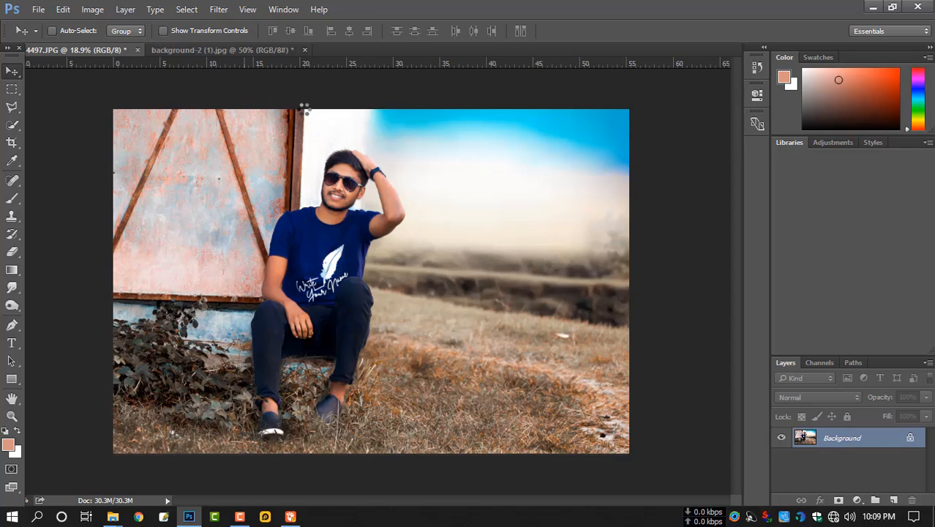
pyautogui.hotkey('ctrl', 'shift', 'a')
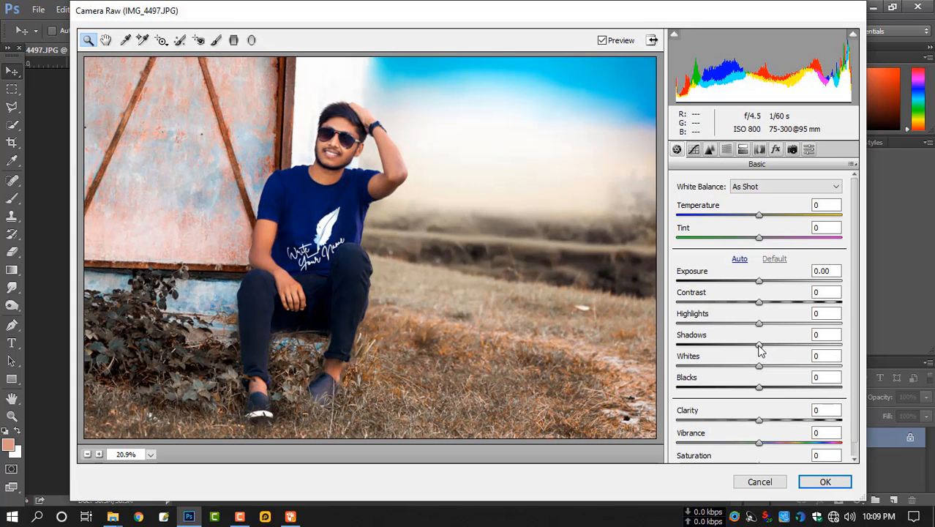
pyautogui.moveTo(759, 349); pyautogui.dragTo(766, 350)
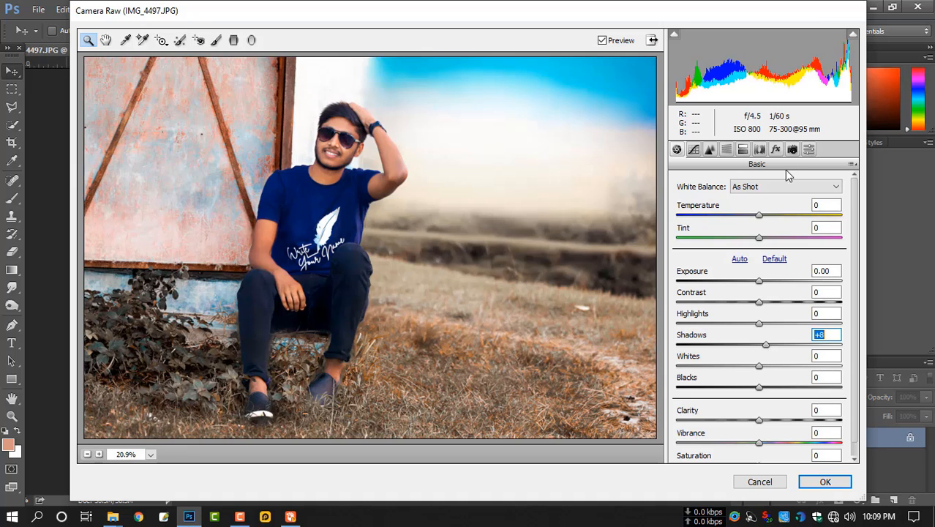
pyautogui.click(776, 150)
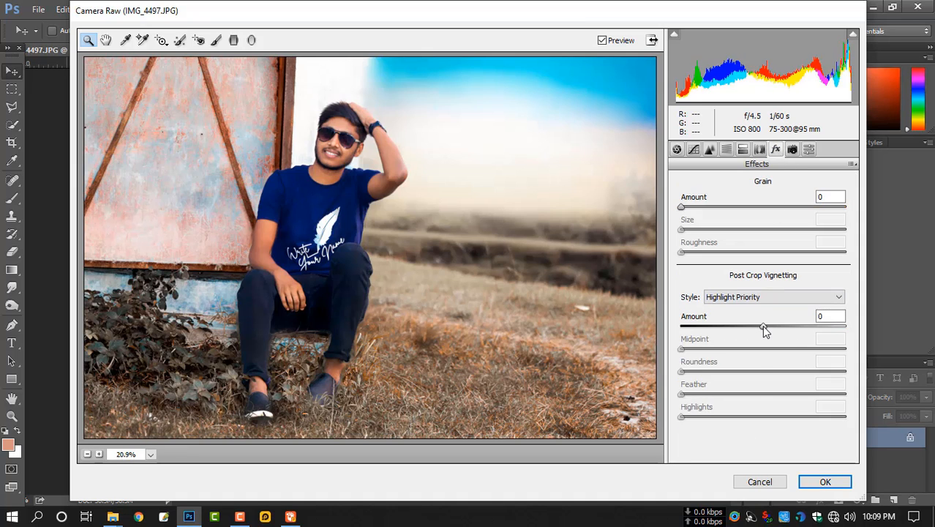
pyautogui.moveTo(763, 326); pyautogui.dragTo(724, 331)
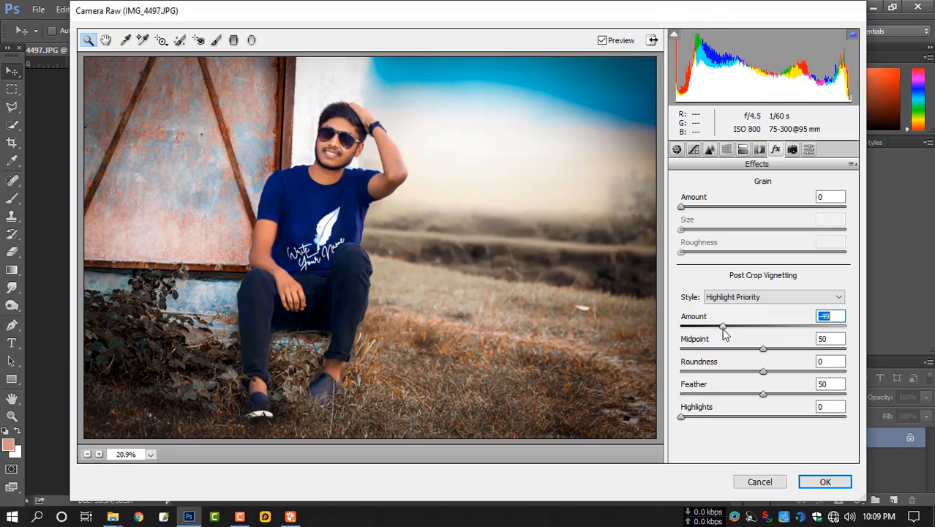
pyautogui.click(846, 481)
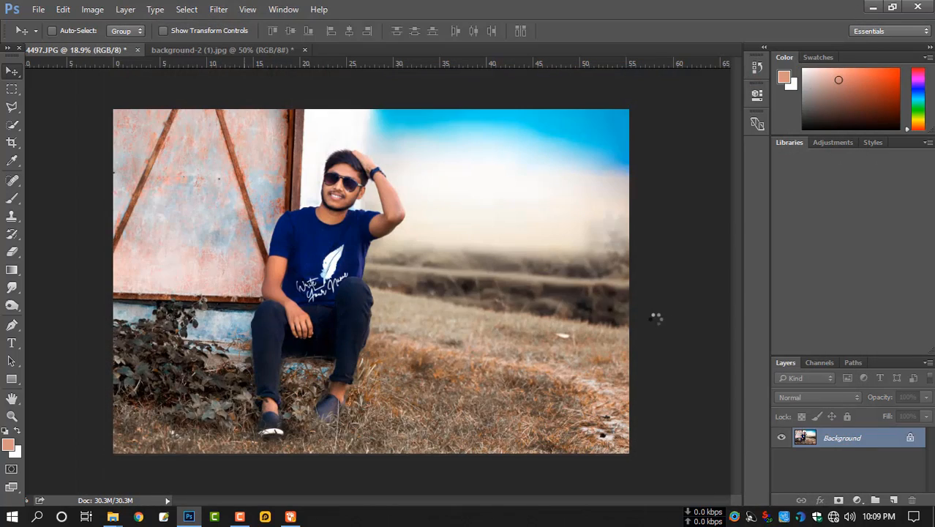